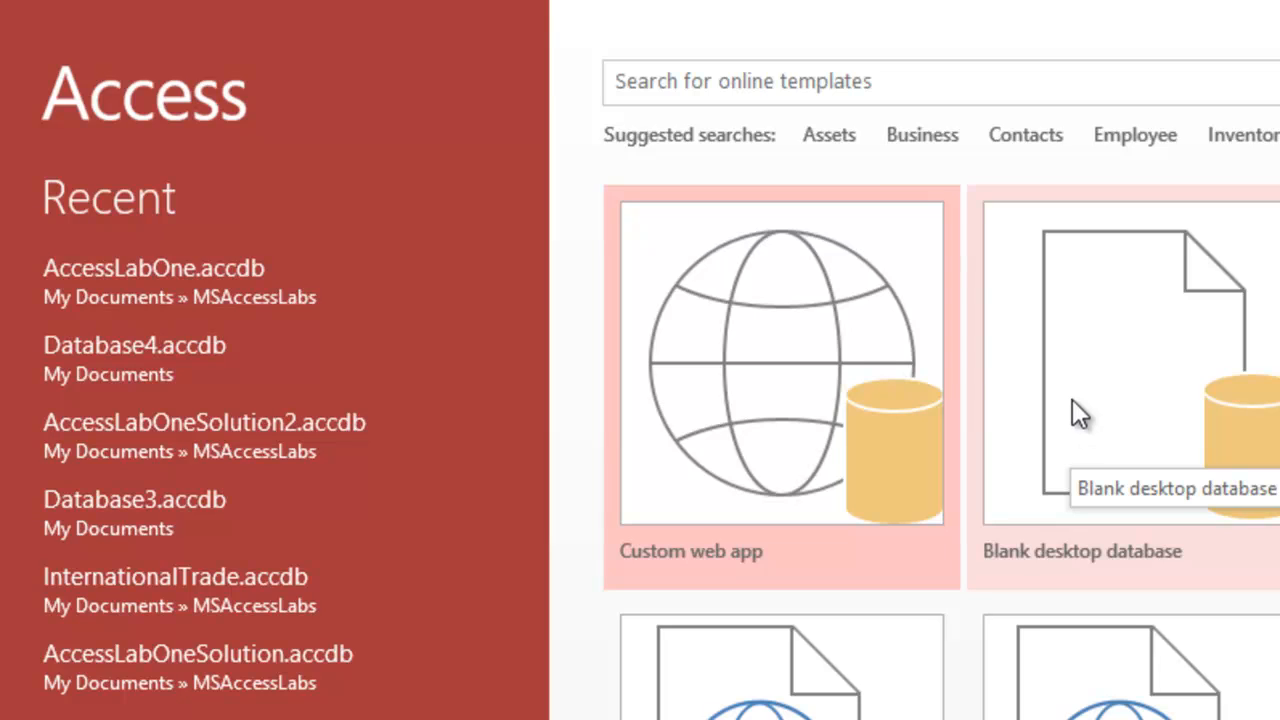
left_click(1072, 399)
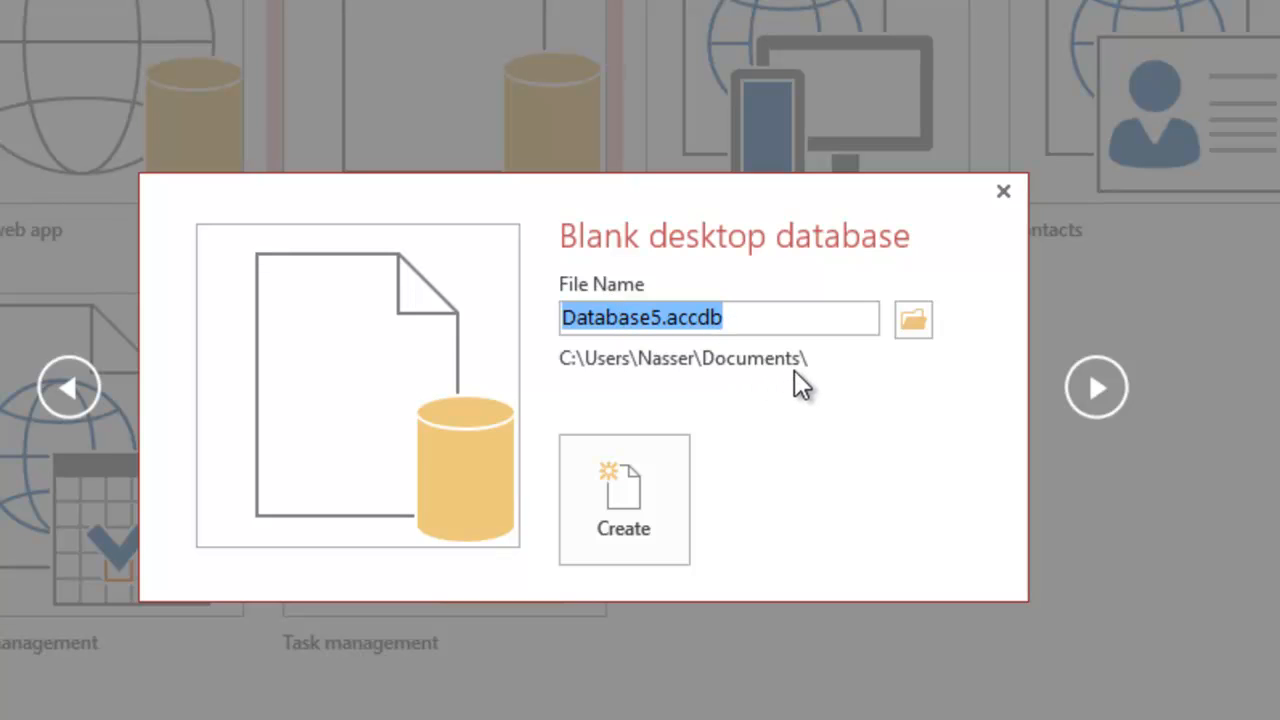
left_click(1003, 192)
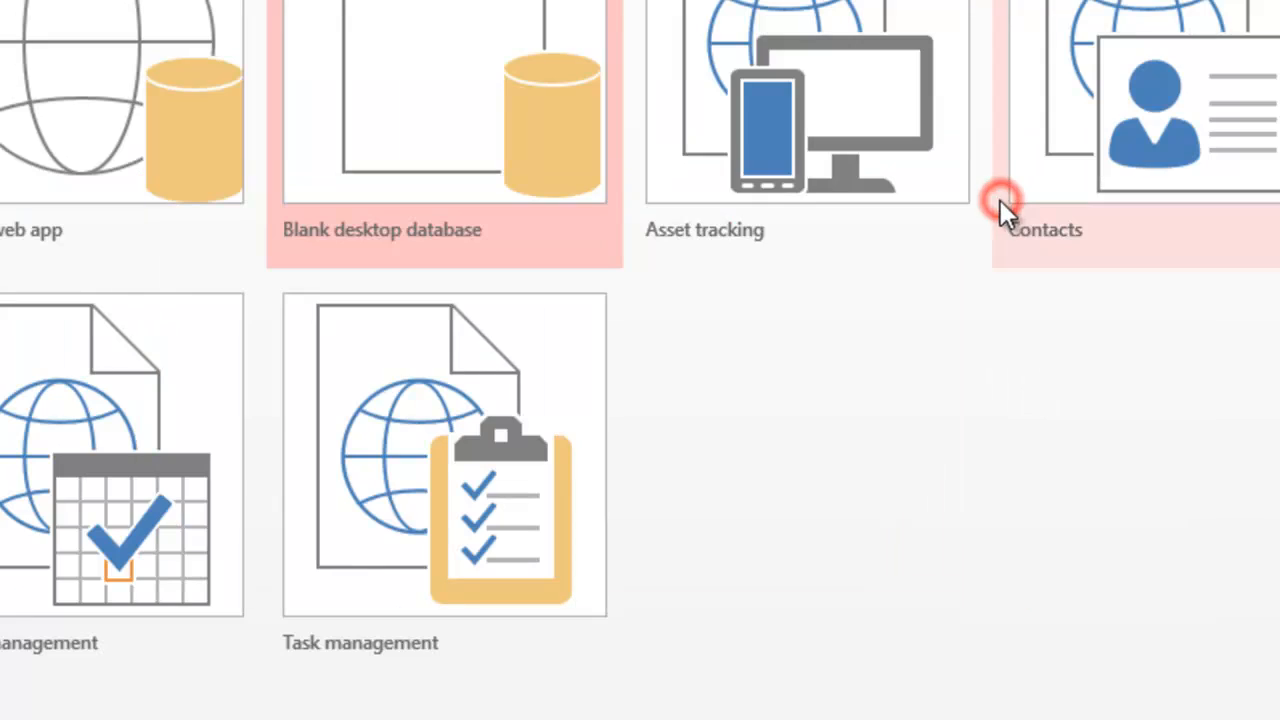
left_click(476, 53)
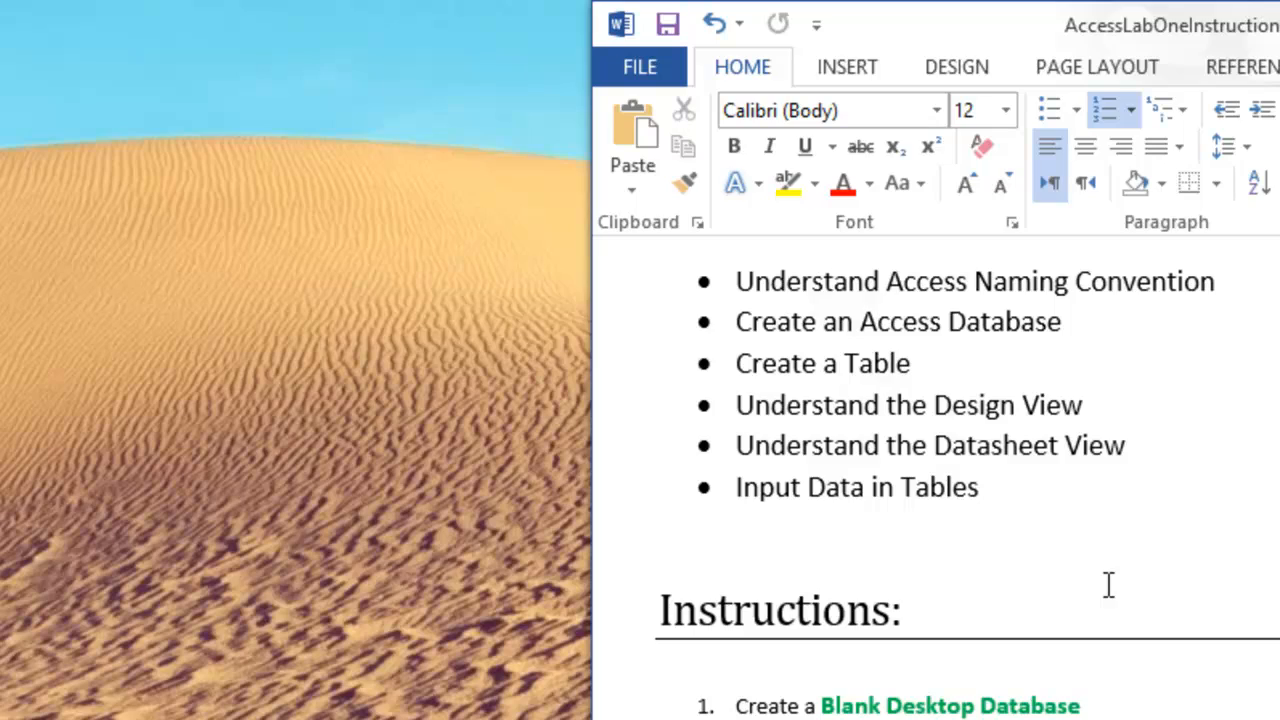
Step: Search the installed apps for Access 2013 and launch it
key("super")
type("ac")
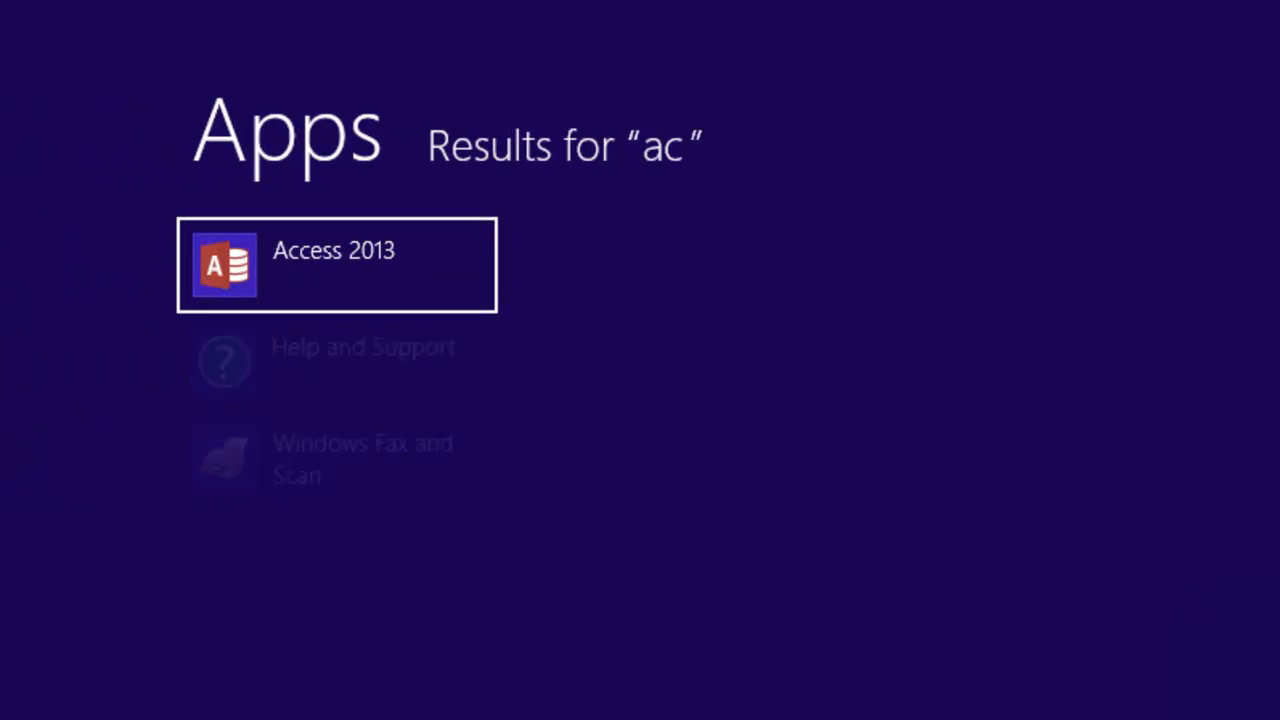
type("c")
key("Return")
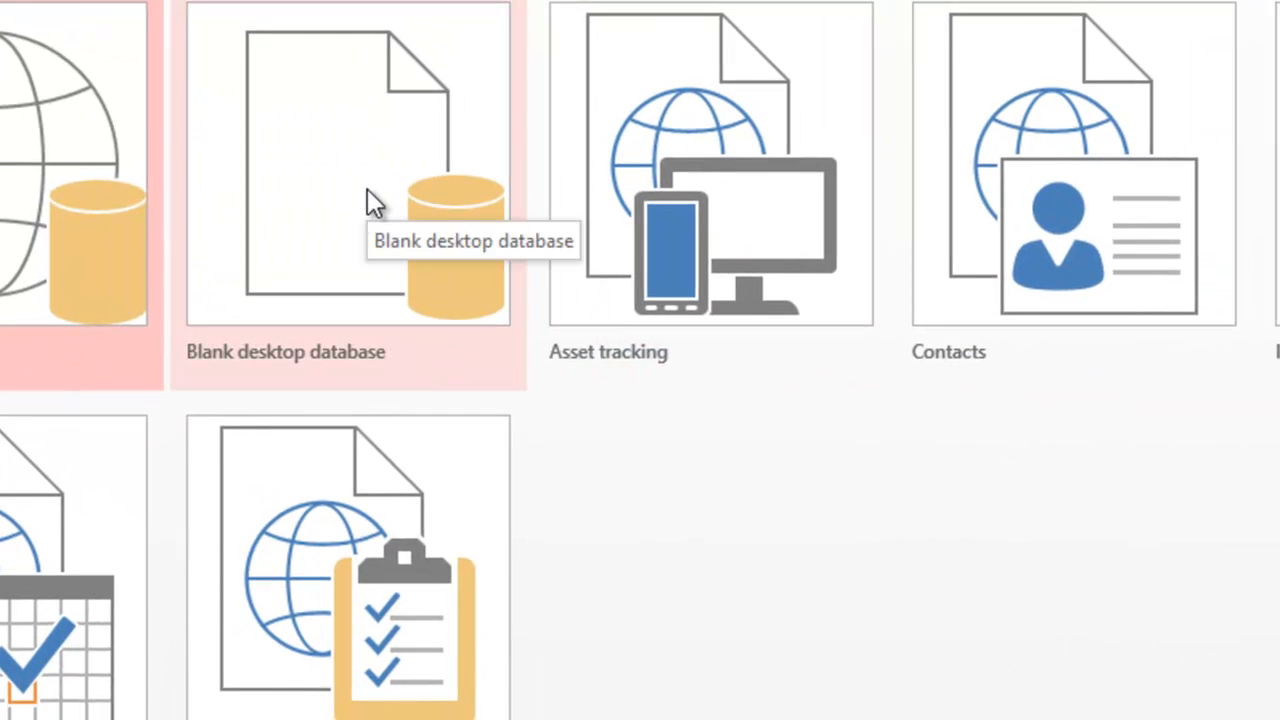
Step: Create a blank desktop database named AccessLabOne in the MSAccessLabs folder under My Documents
left_click(367, 188)
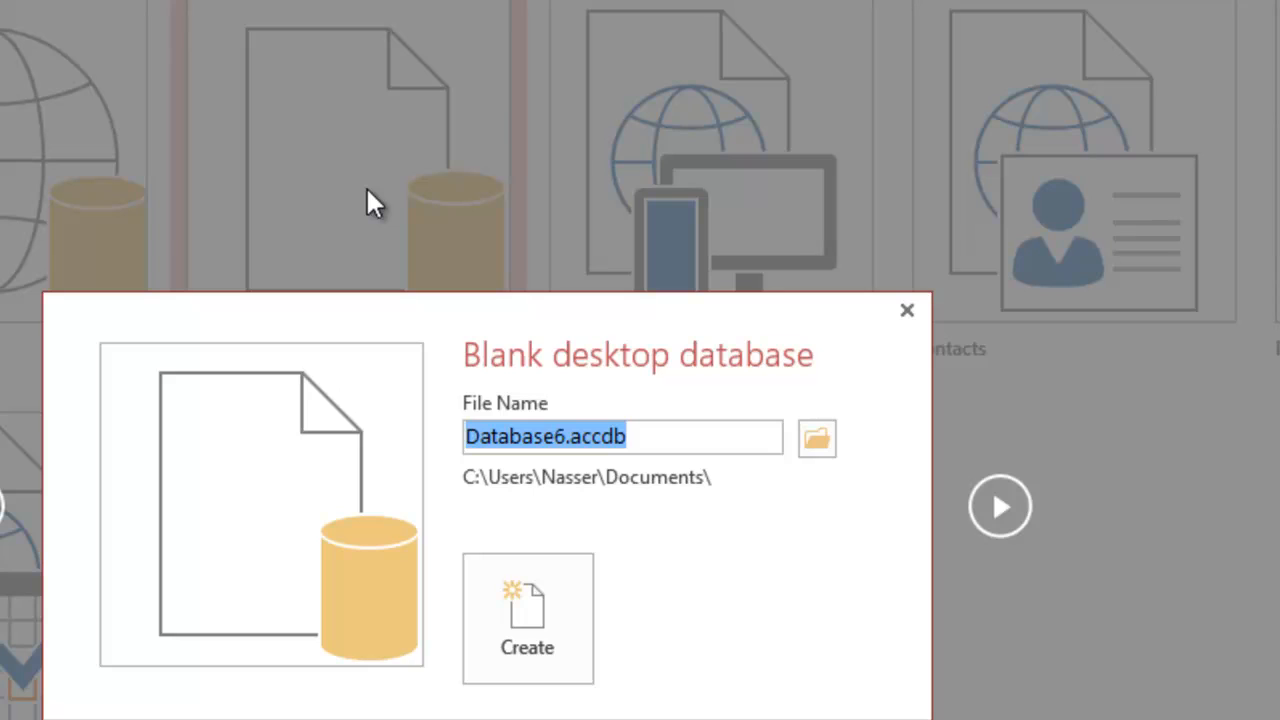
type("AccessLab")
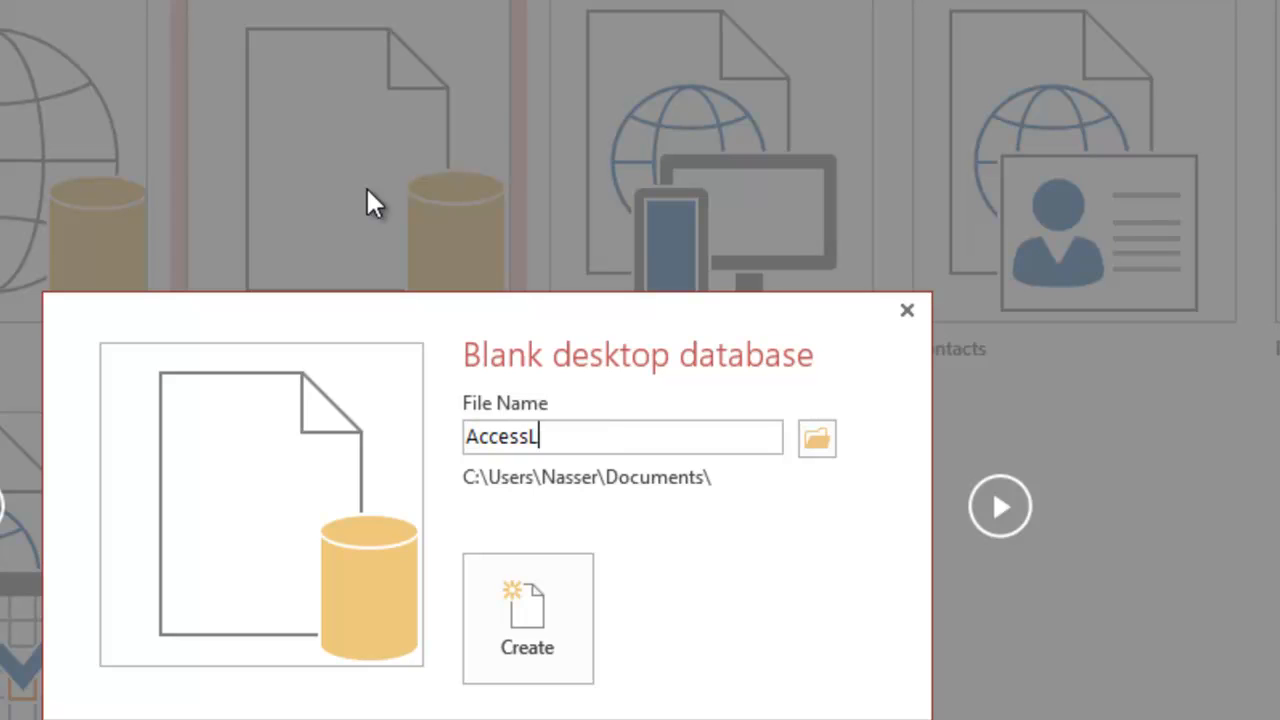
type("One")
left_click(818, 439)
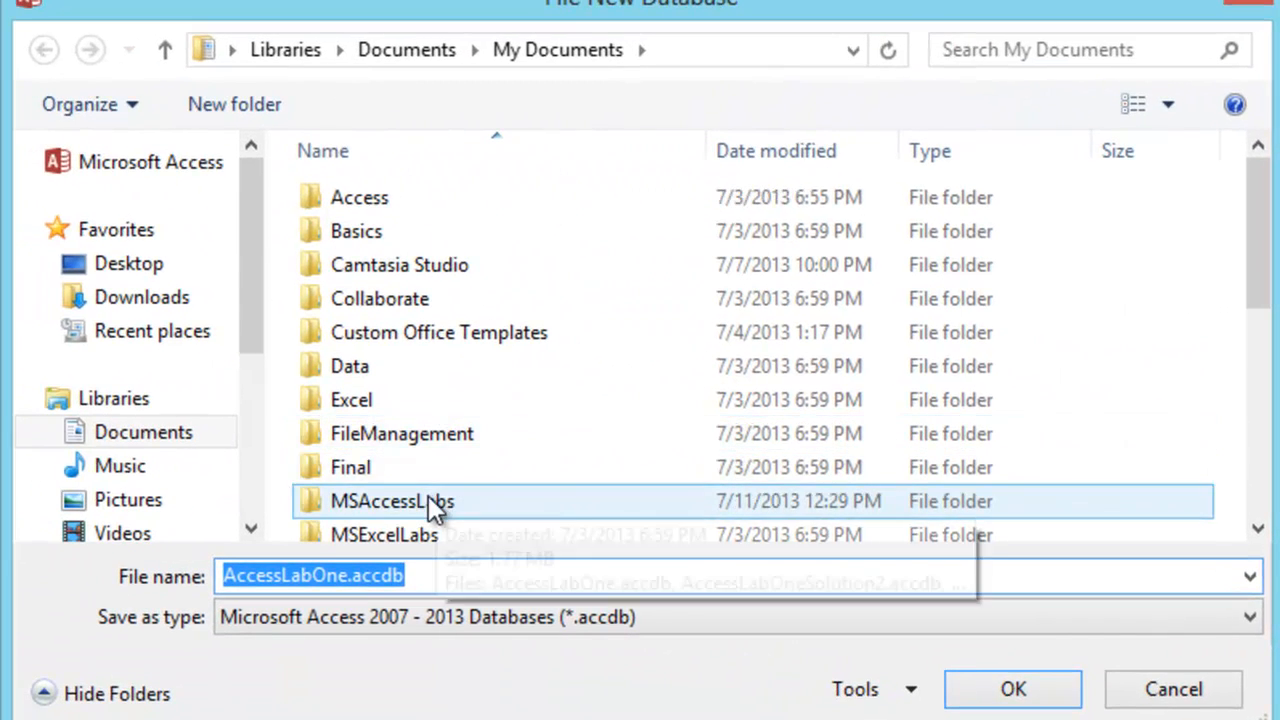
left_click(430, 500)
double_click(428, 500)
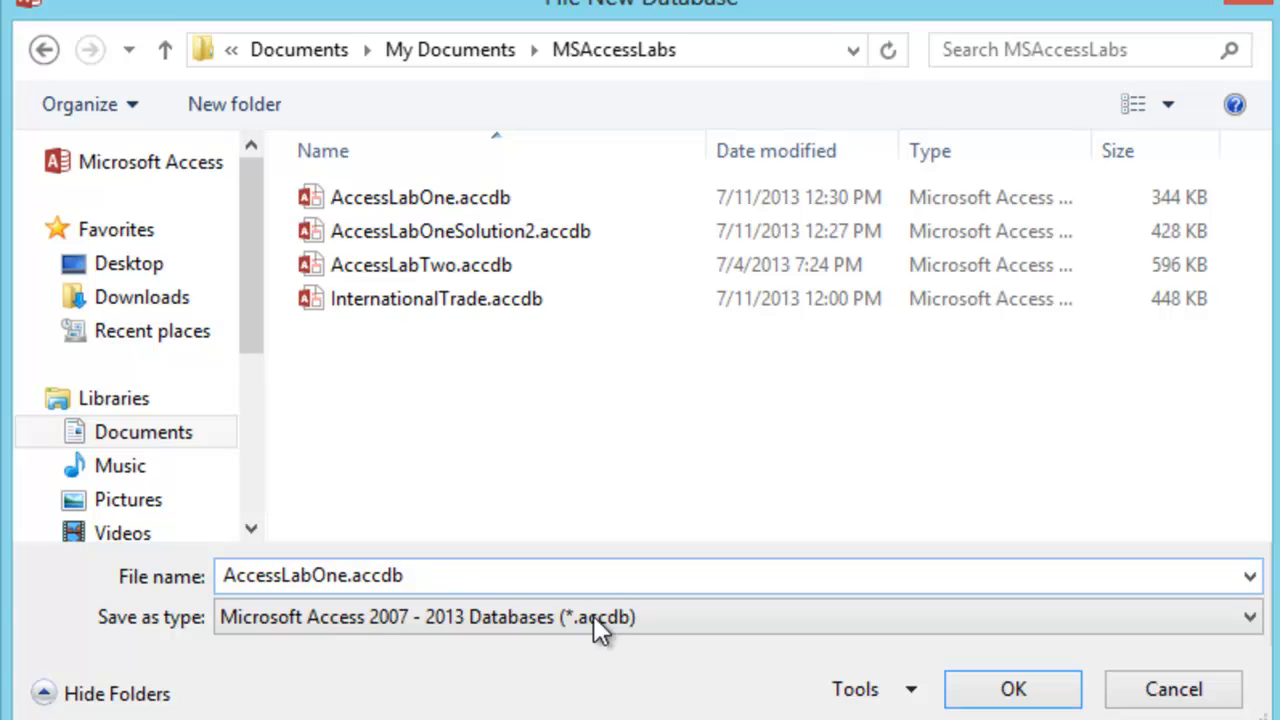
left_click(962, 682)
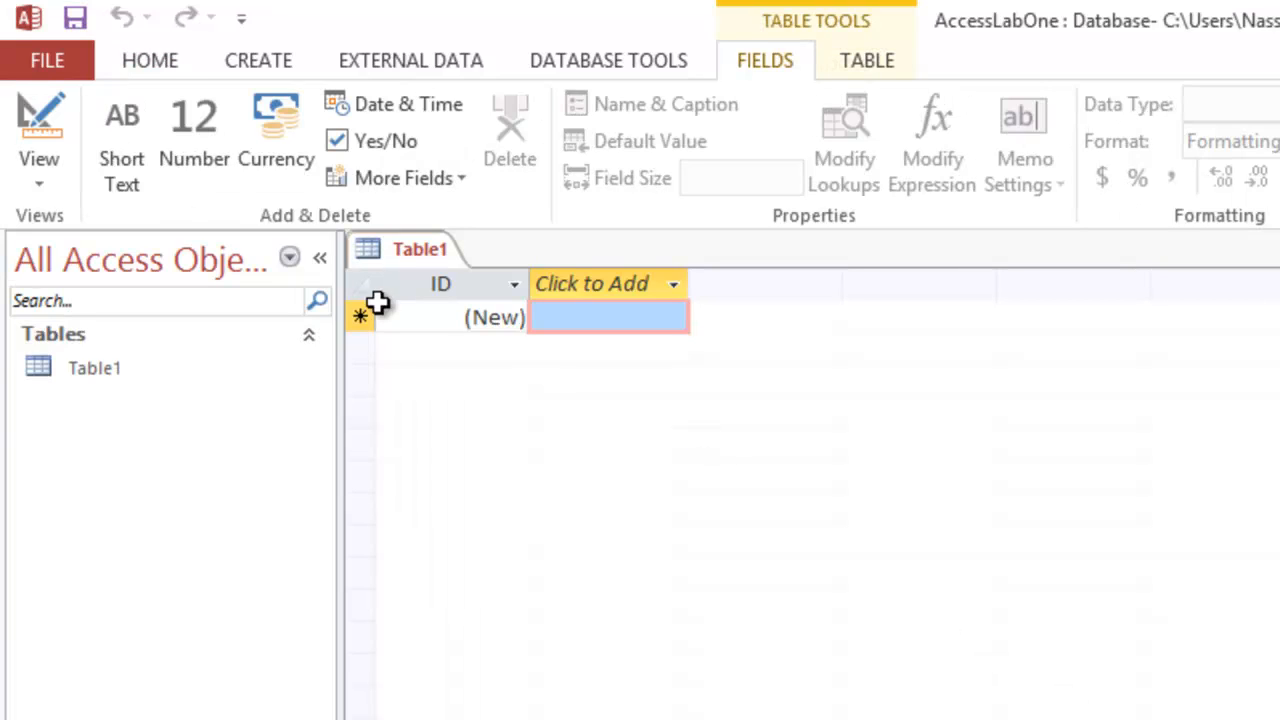
Step: Shrink the database window from full screen to a smaller floating window on the desktop
left_click(87, 367)
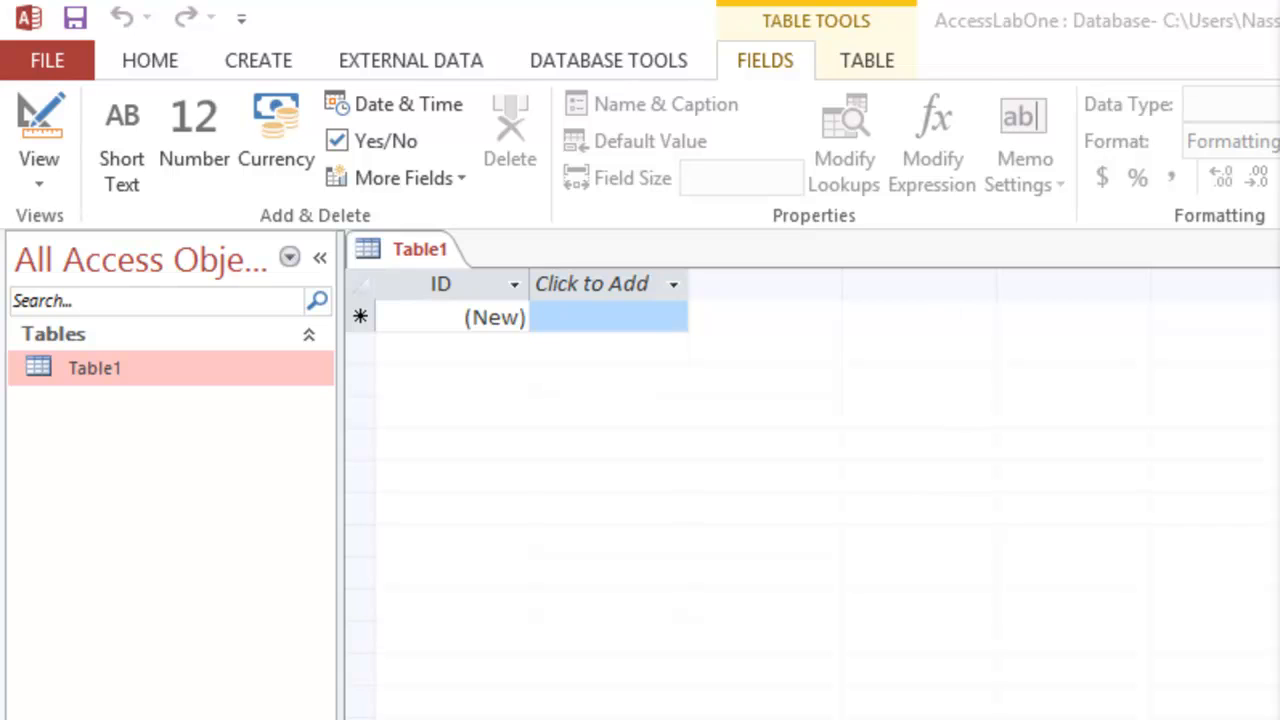
left_click(1048, 12)
left_click_drag(1046, 10, 0, 224)
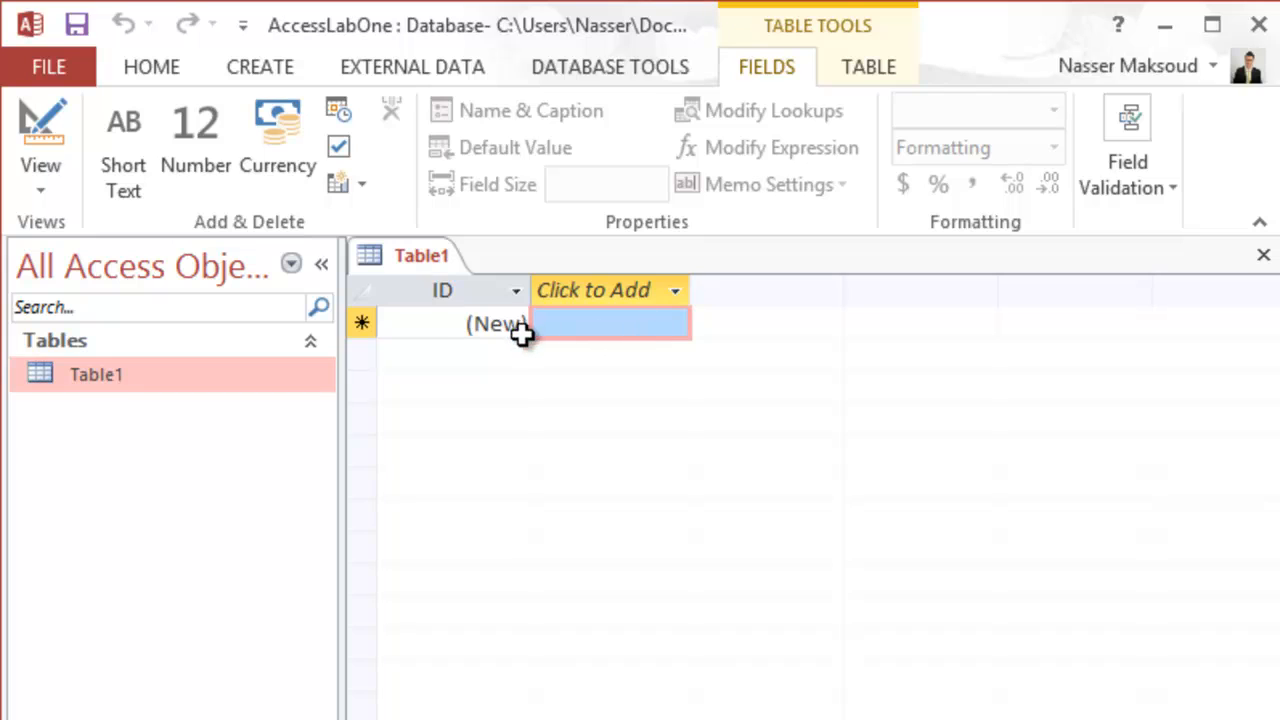
left_click(369, 256)
left_click(42, 193)
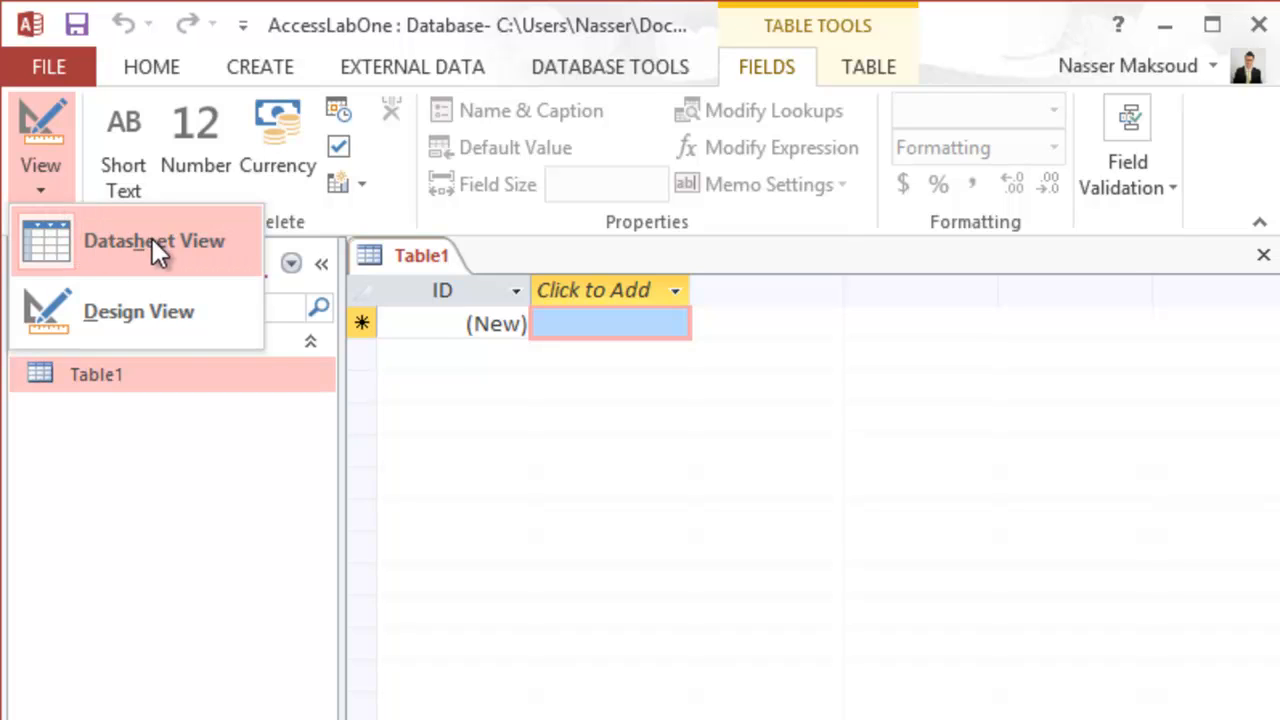
left_click(560, 489)
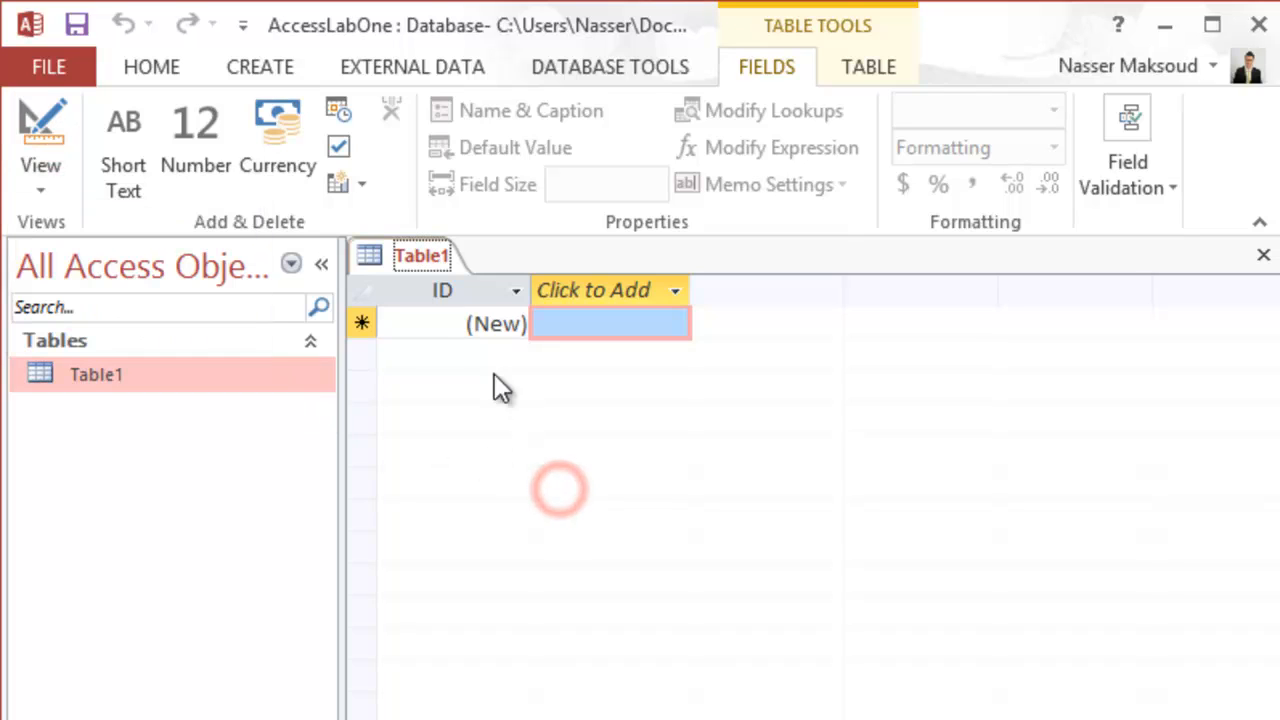
left_click(40, 125)
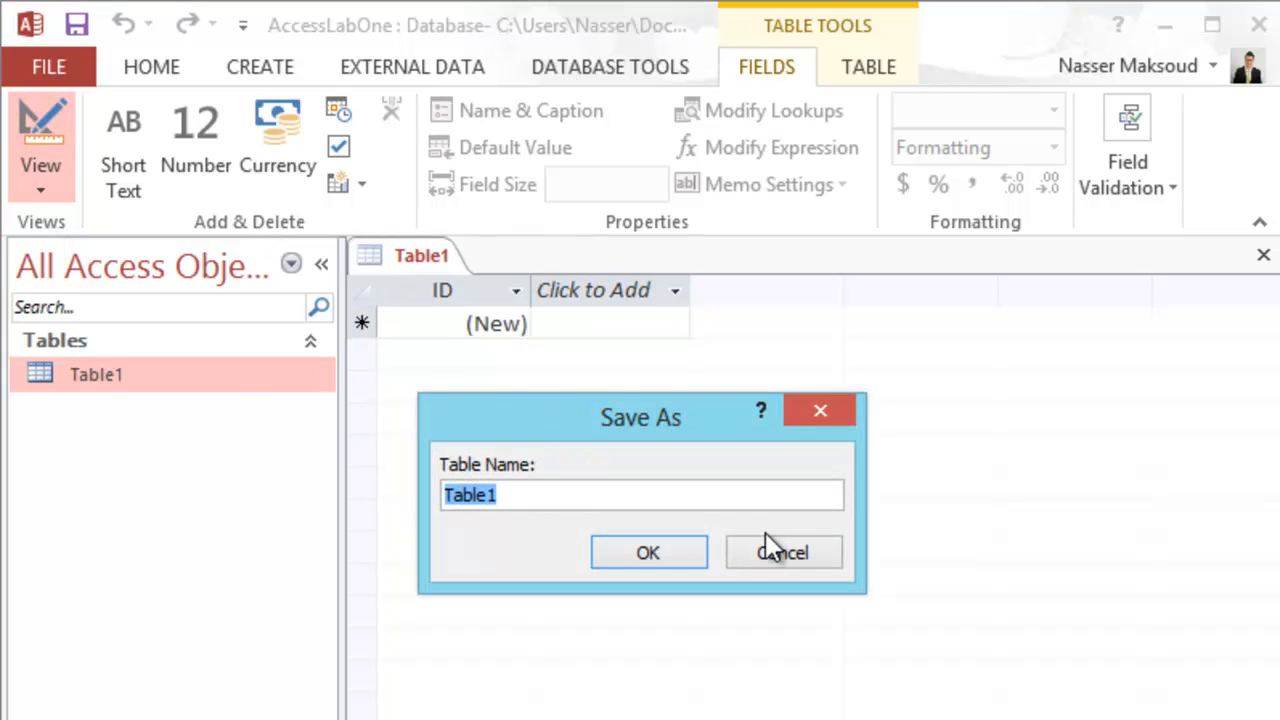
left_click(786, 549)
Step: Switch Table1 to Design View, saving the table under the name tblSalesPerson
left_click(23, 197)
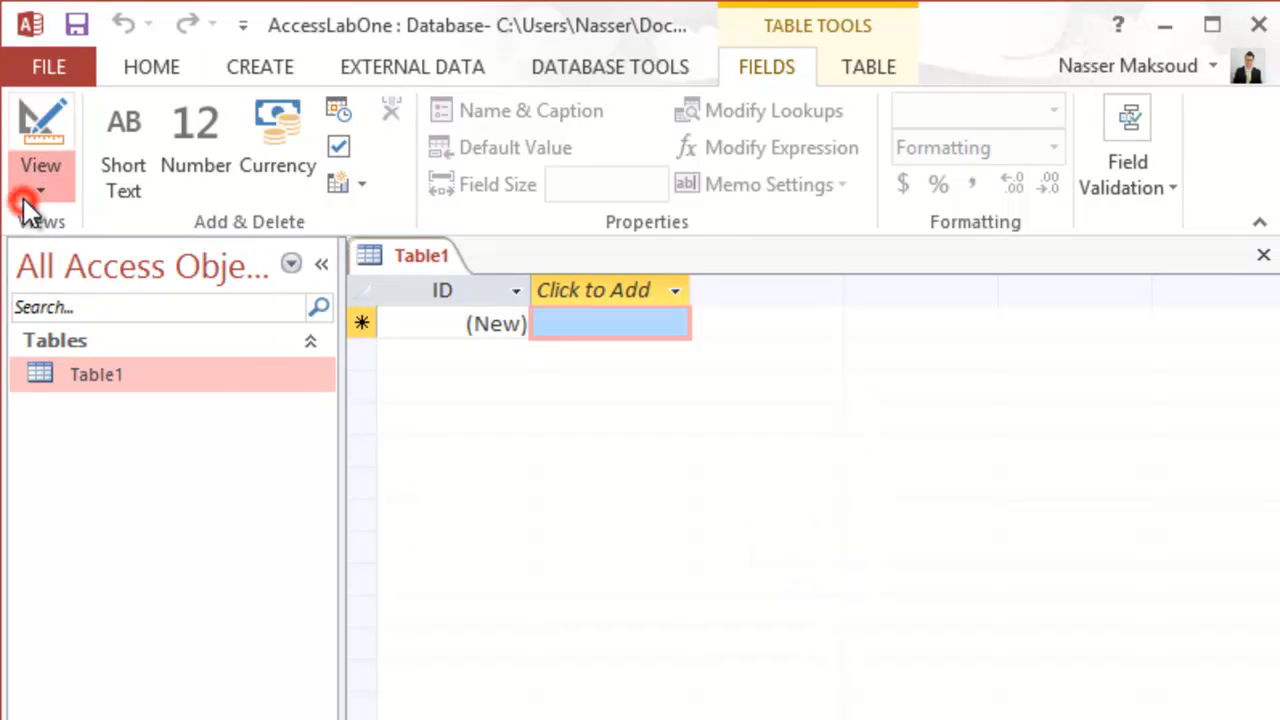
left_click(84, 312)
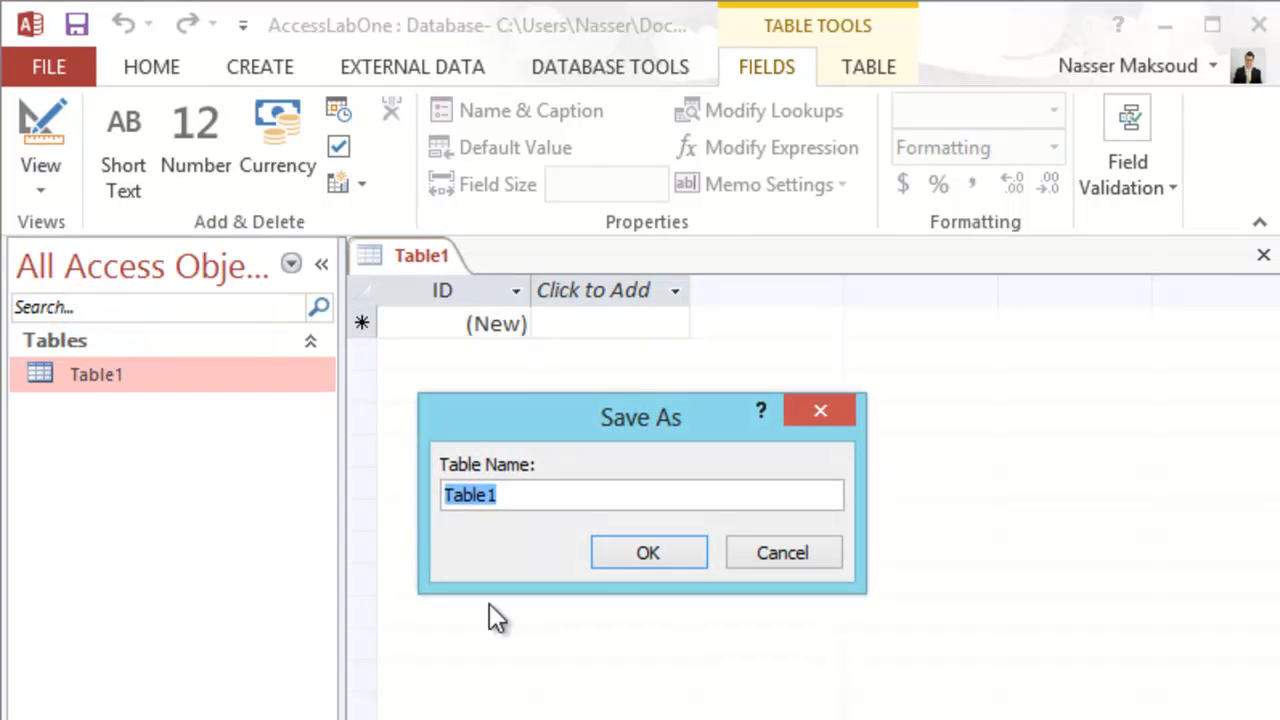
type("tbl")
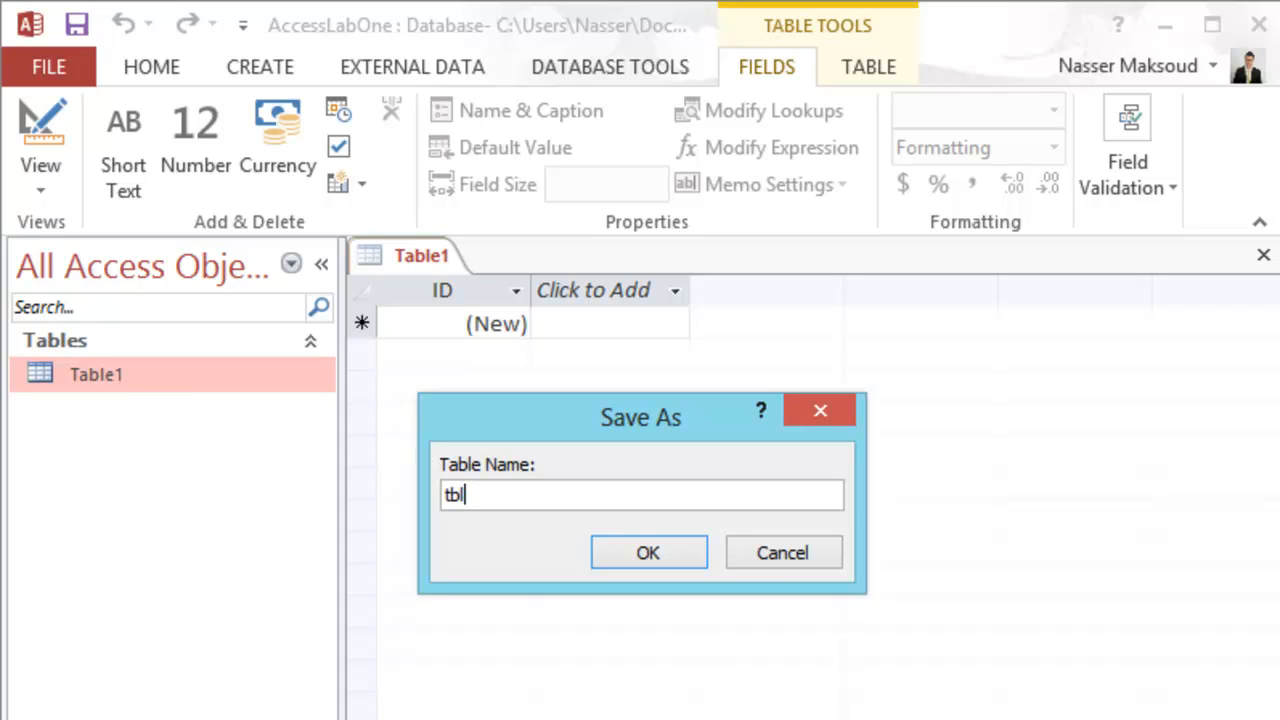
type("A")
key("BackSpace")
type("SalesPerson")
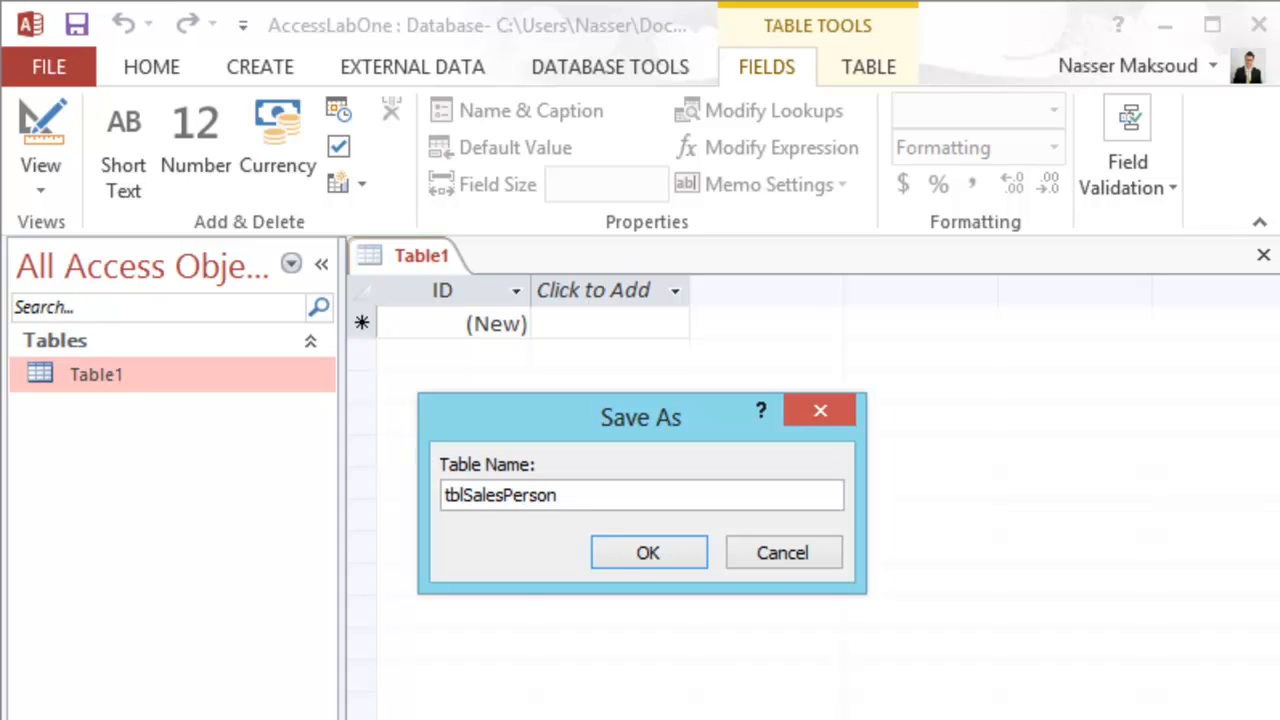
left_click(624, 560)
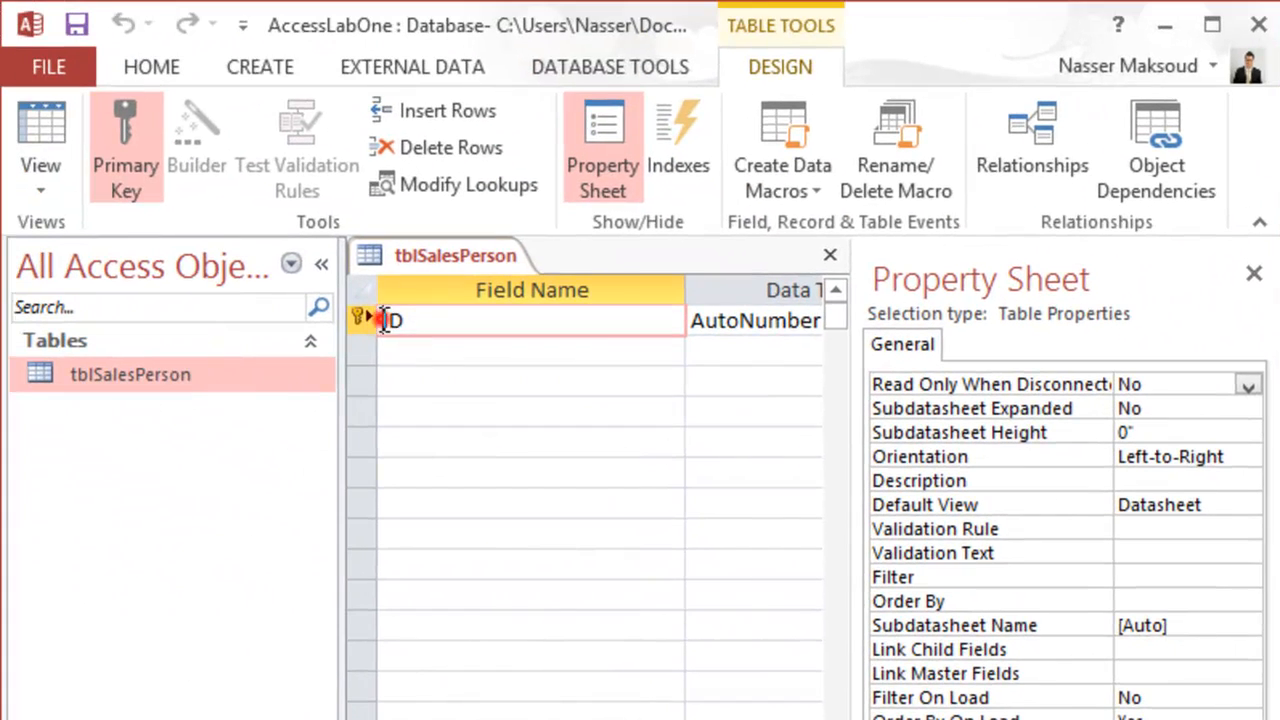
Step: Rename the ID primary key field as SalesPersonID
type("Sales")
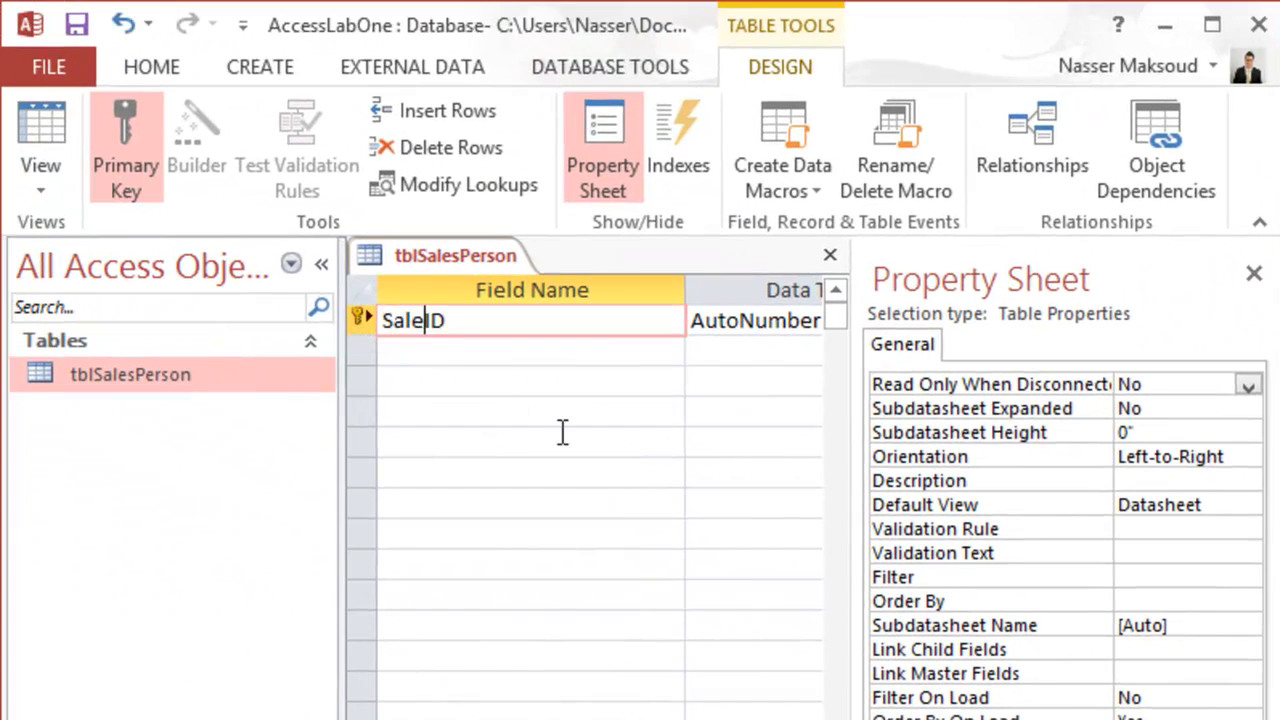
type("Person")
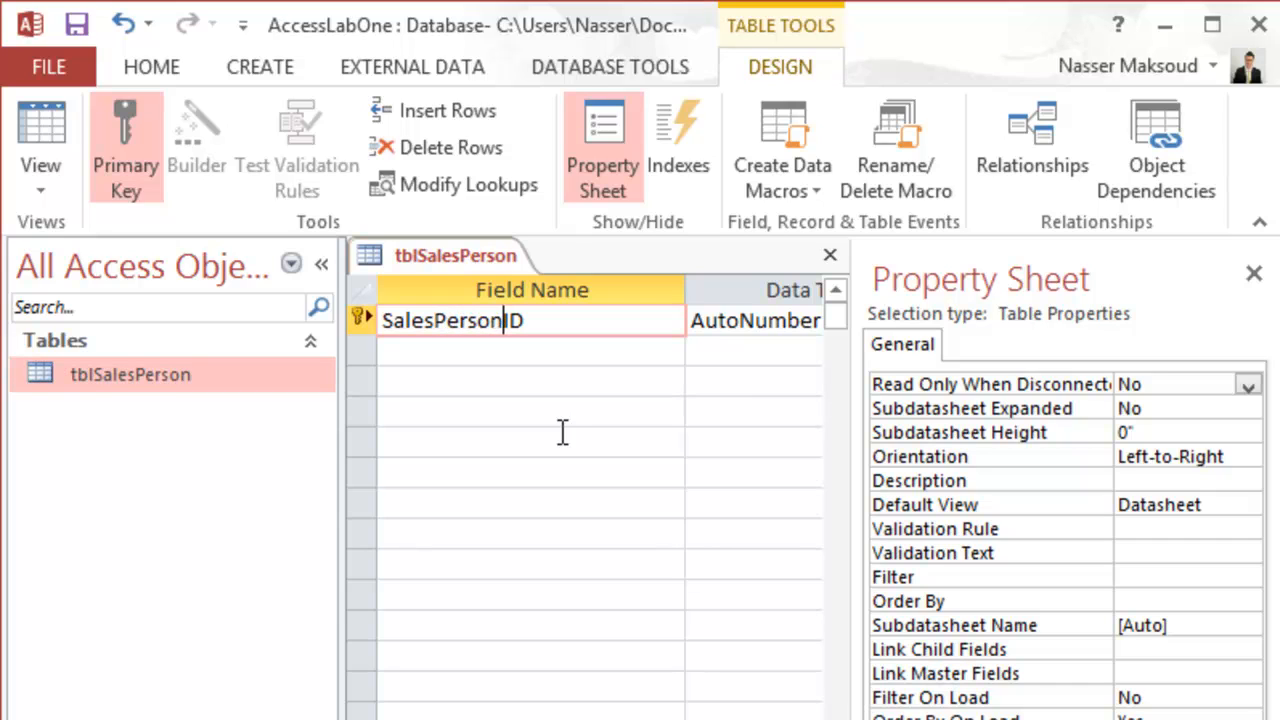
left_click(730, 325)
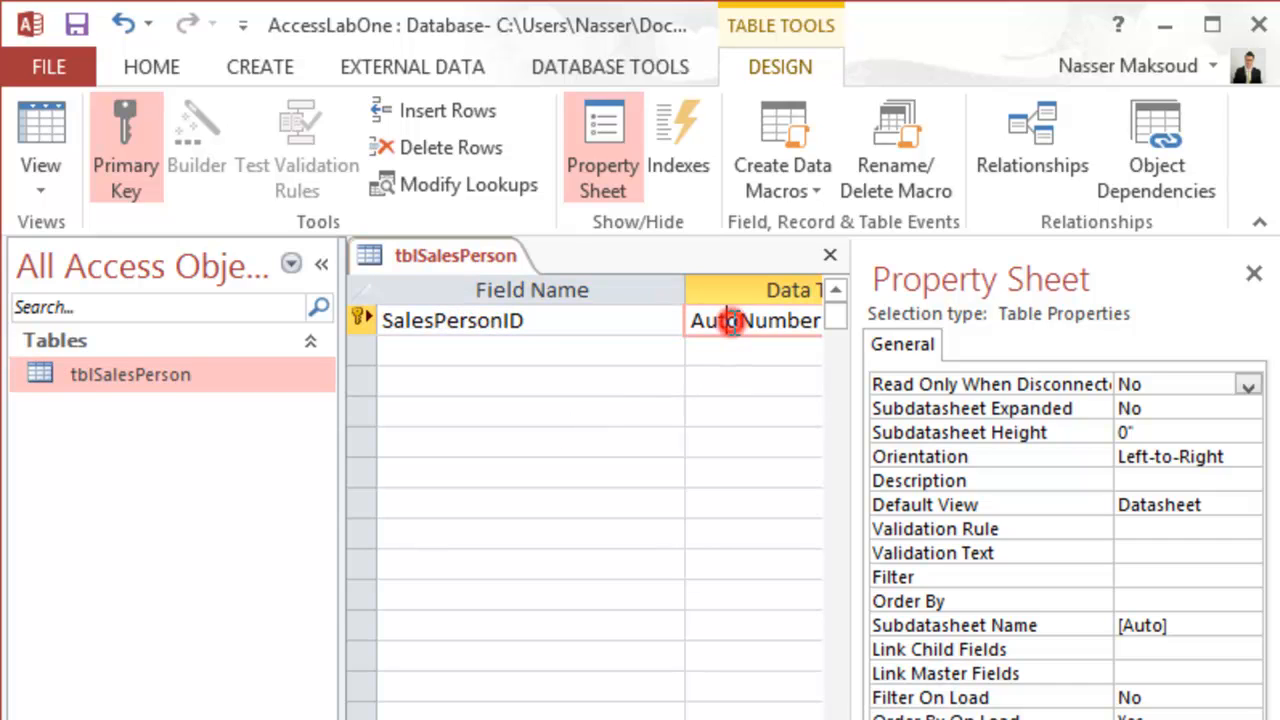
Step: Add two Short Text fields named FName and LName below SalesPersonID
left_click(604, 375)
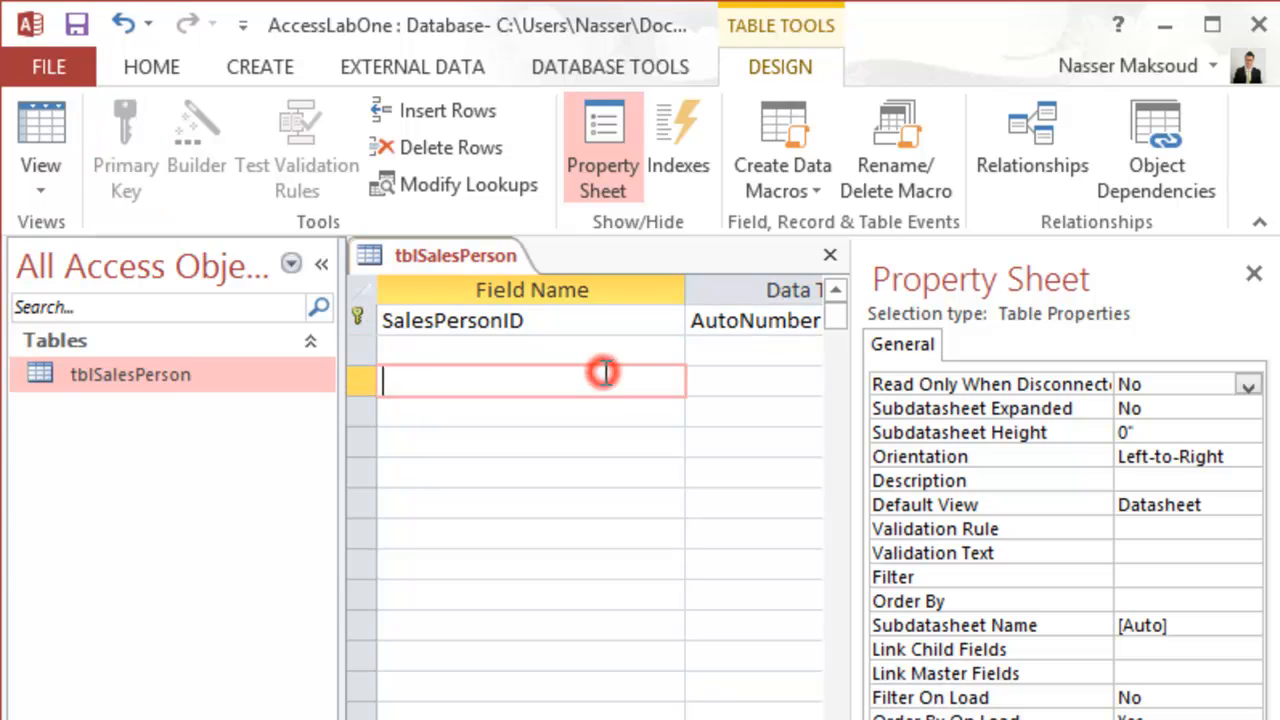
left_click(605, 353)
type("F")
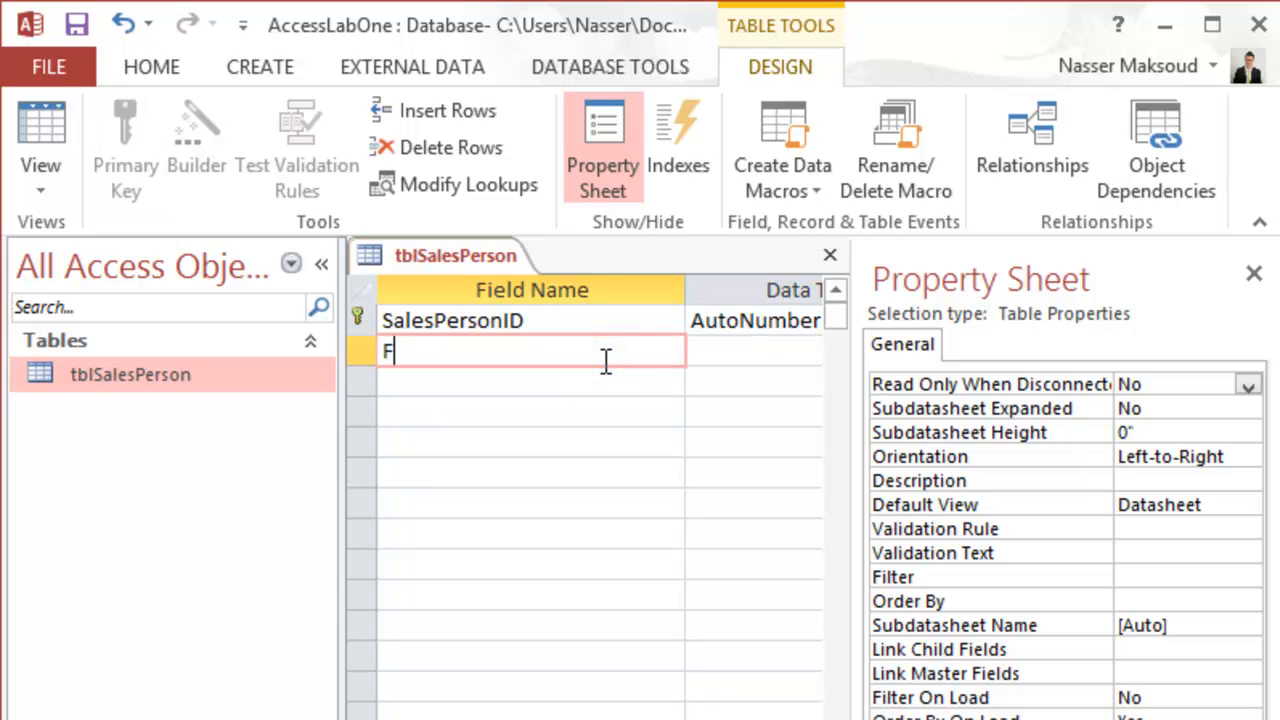
type("Name")
key("Tab")
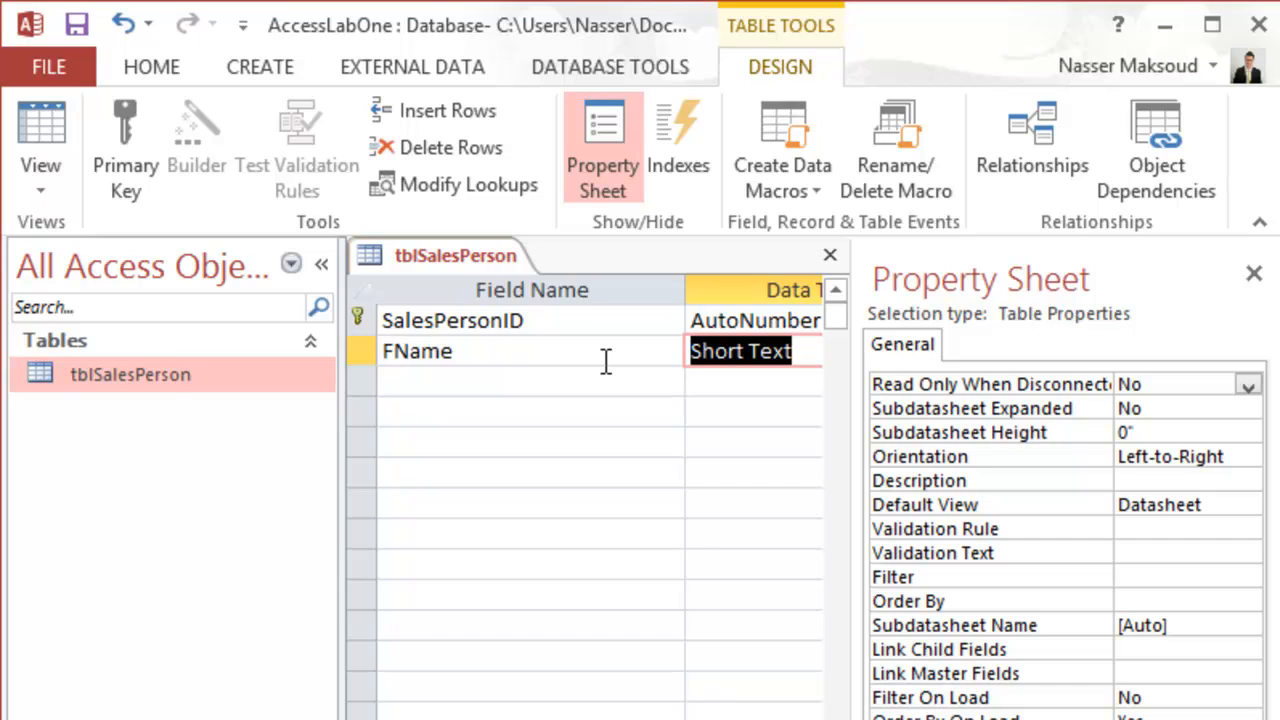
key("Tab")
key("Tab")
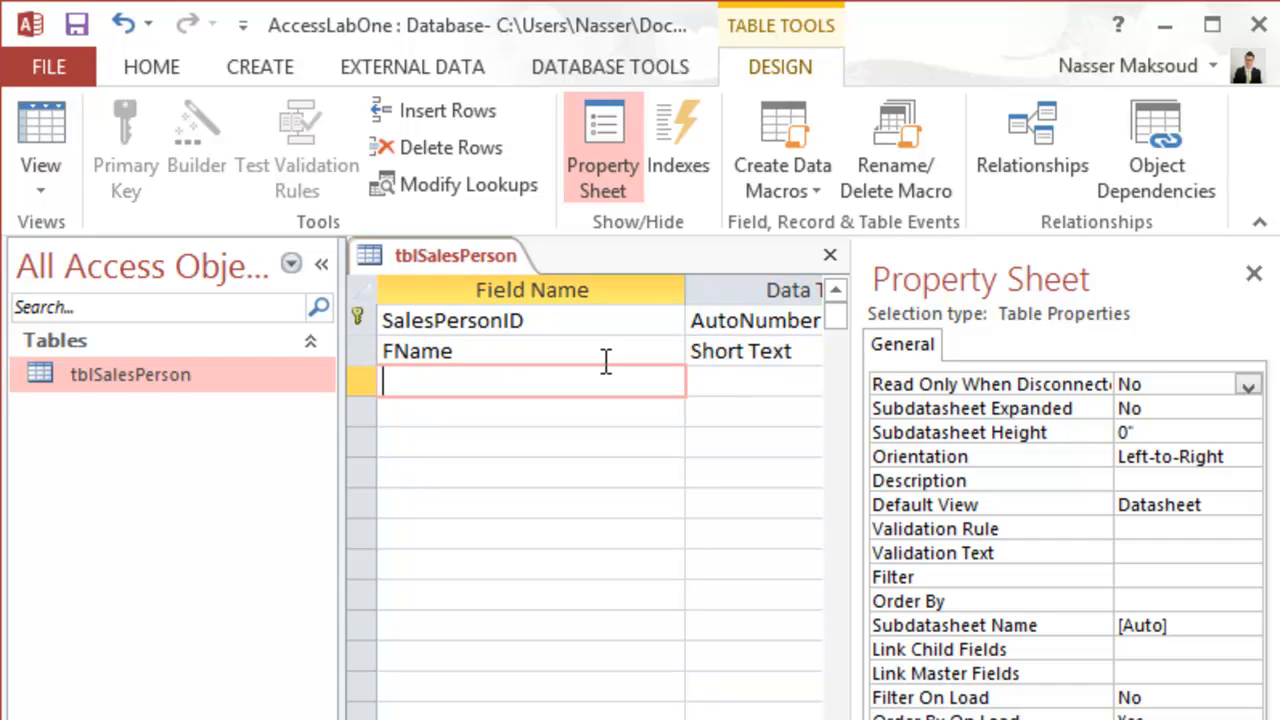
type("LName")
key("Tab")
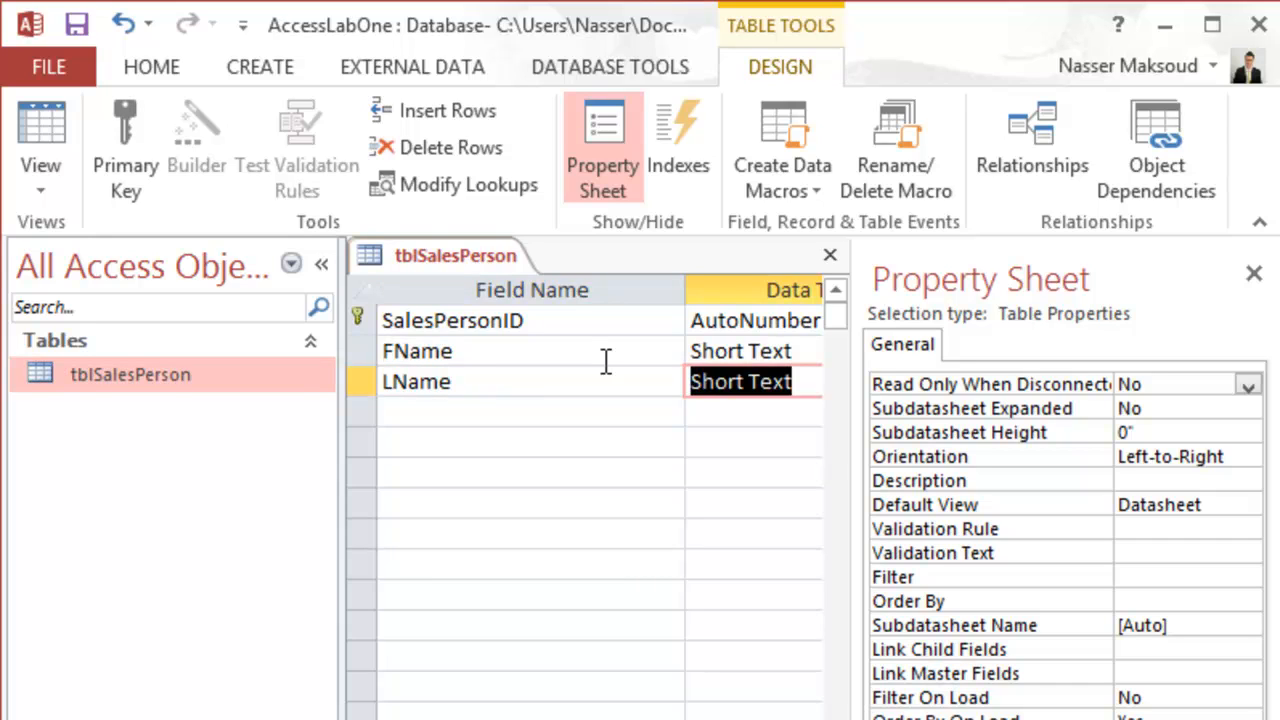
key("Tab")
key("Tab")
Step: Add a Short Text field named Phone and a field named DateHired below LName
type("Phone")
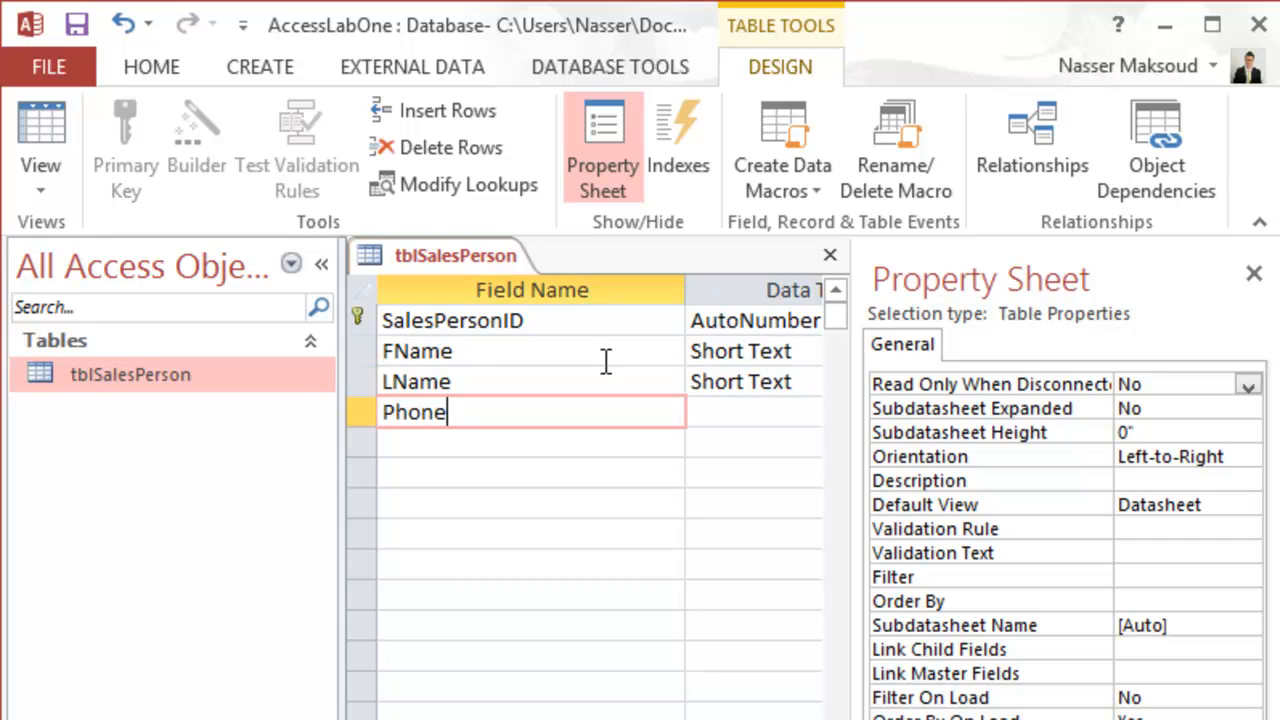
key("Tab")
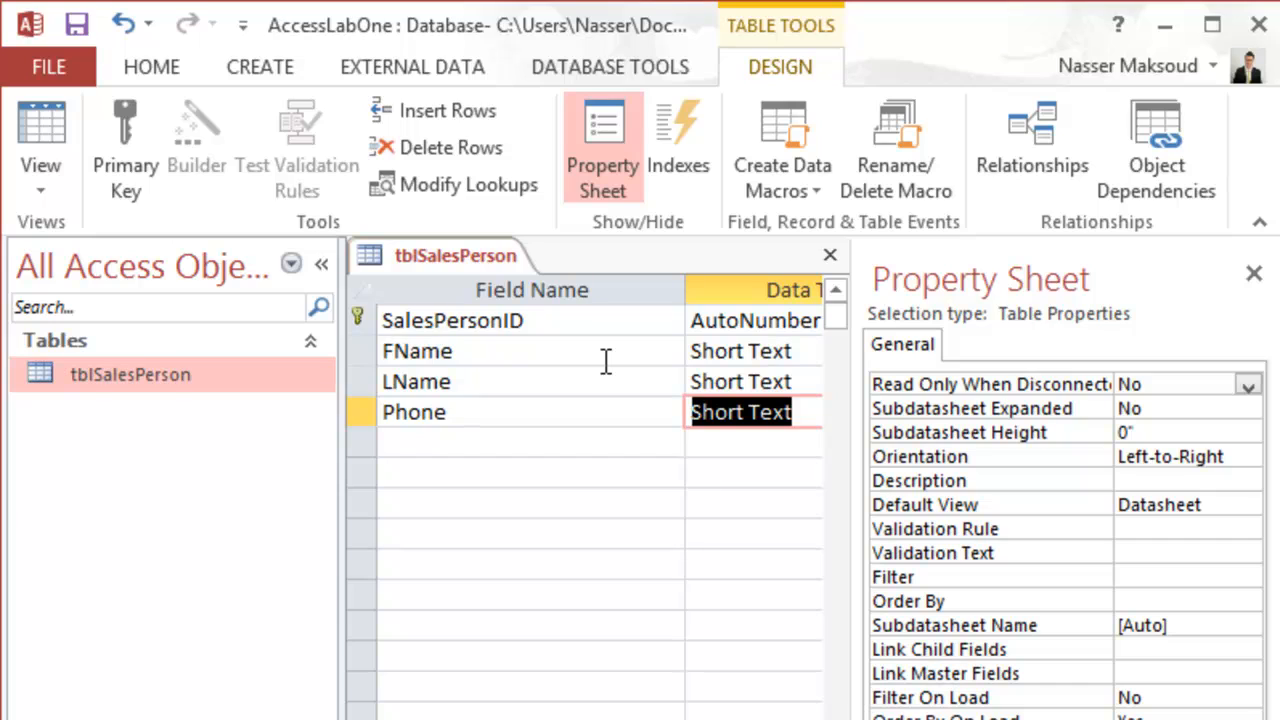
key("Tab")
key("Tab")
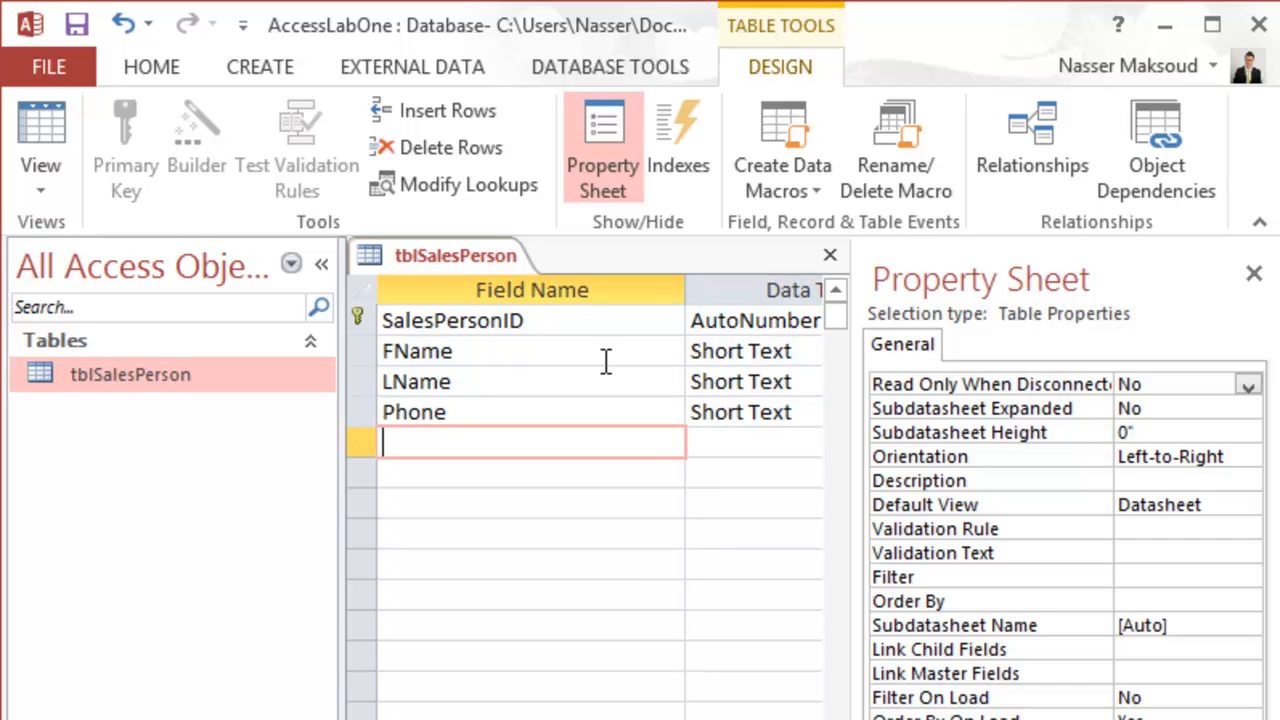
type("DateHired")
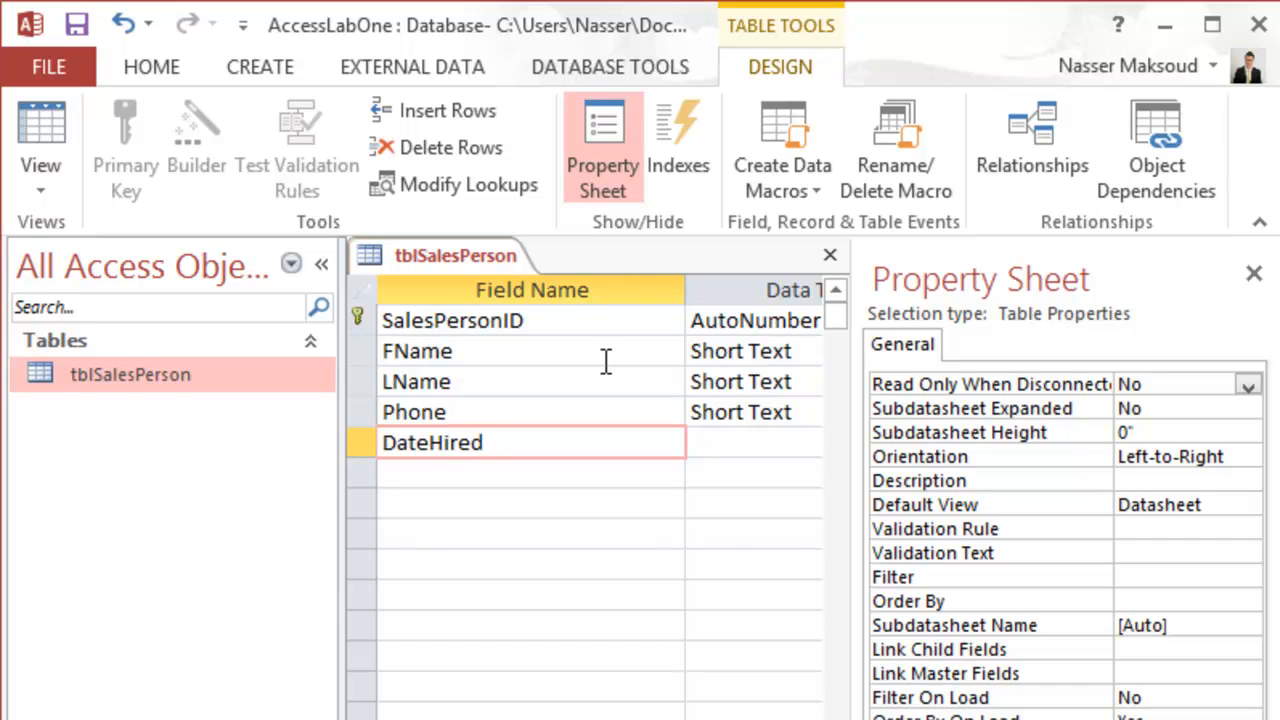
key("Tab")
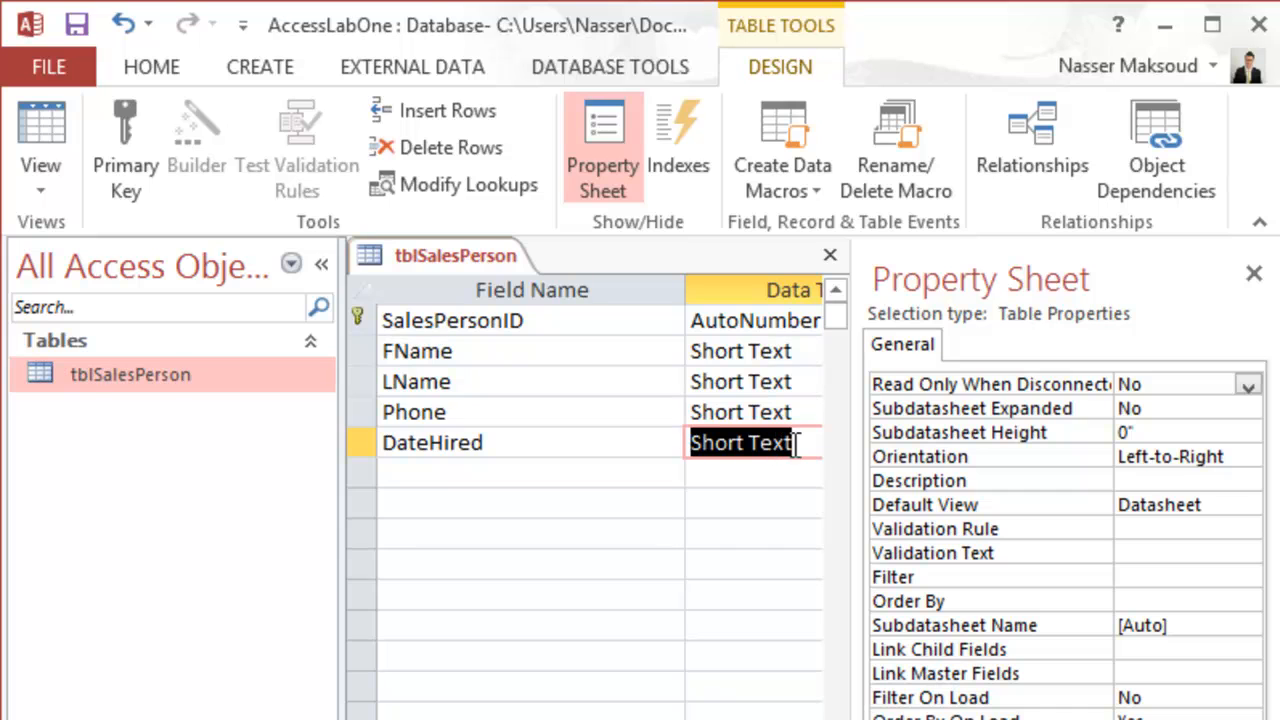
left_click(1212, 24)
double_click(1212, 24)
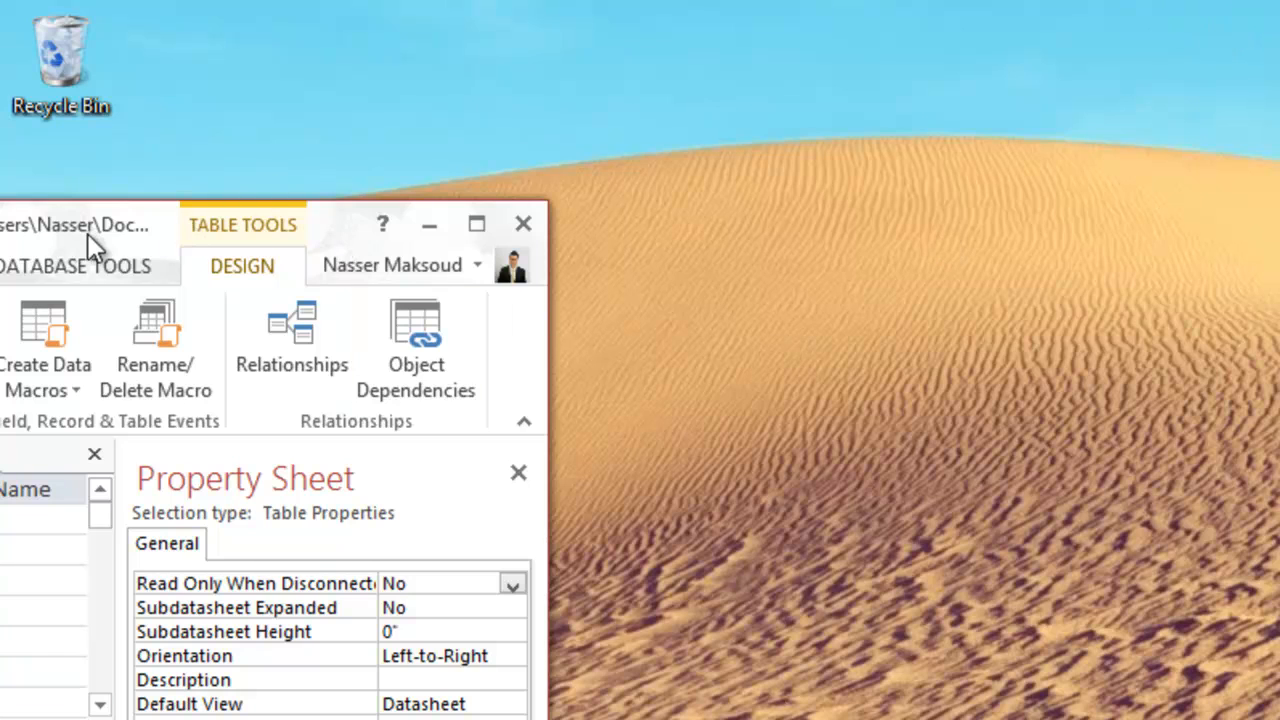
double_click(89, 222)
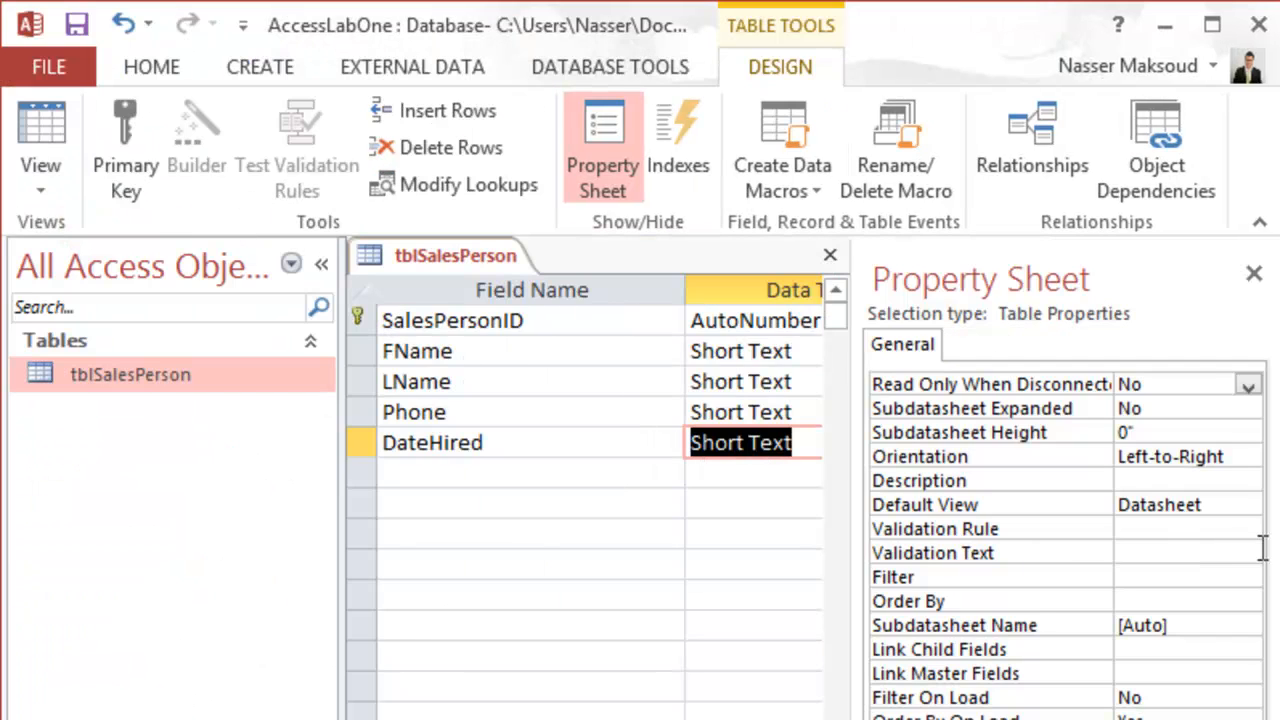
Step: Narrow the property sheet and set the DateHired field's data type to Date/Time
left_click_drag(848, 437, 1014, 431)
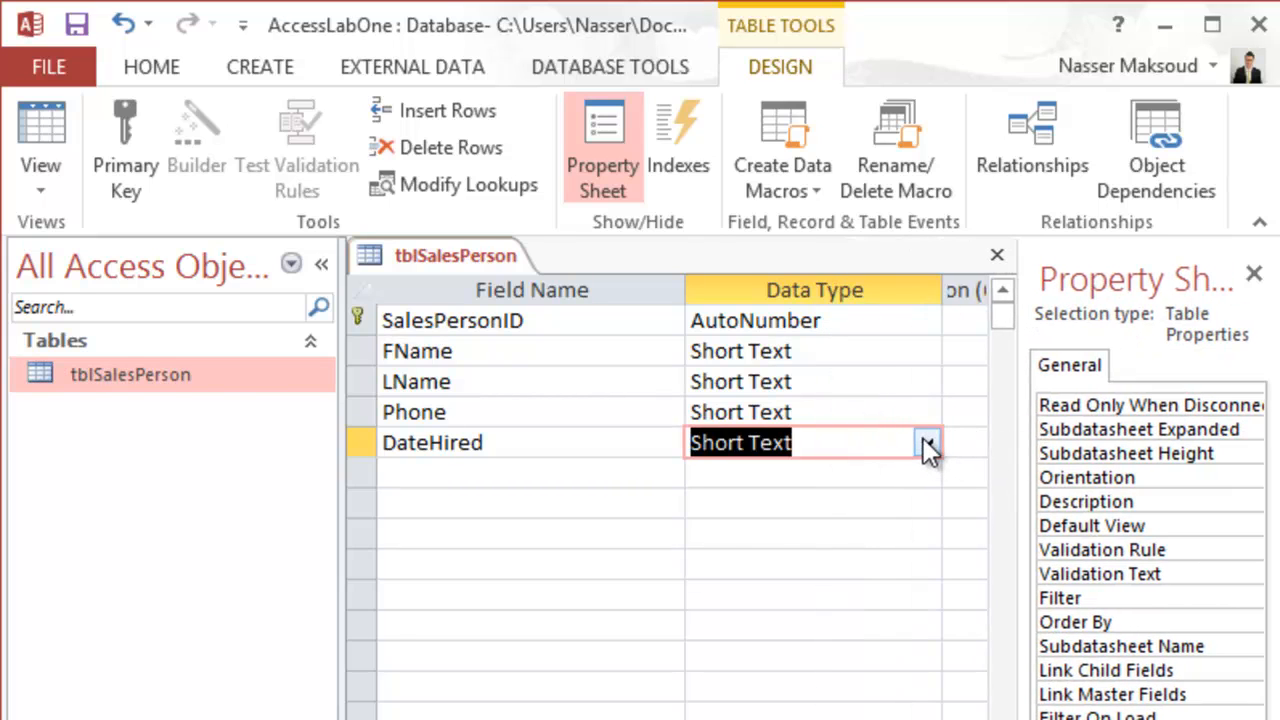
left_click(926, 442)
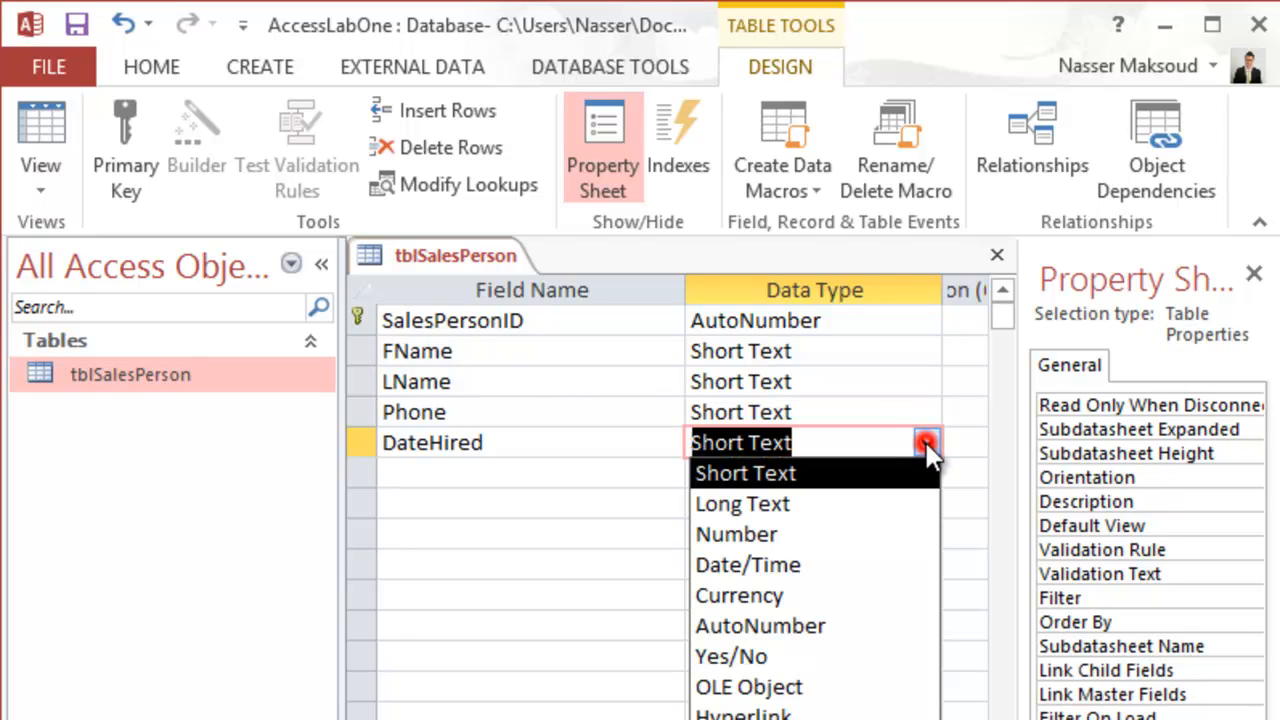
left_click(820, 562)
Step: Add a Currency field named Salary below DateHired
left_click(608, 456)
left_click(608, 463)
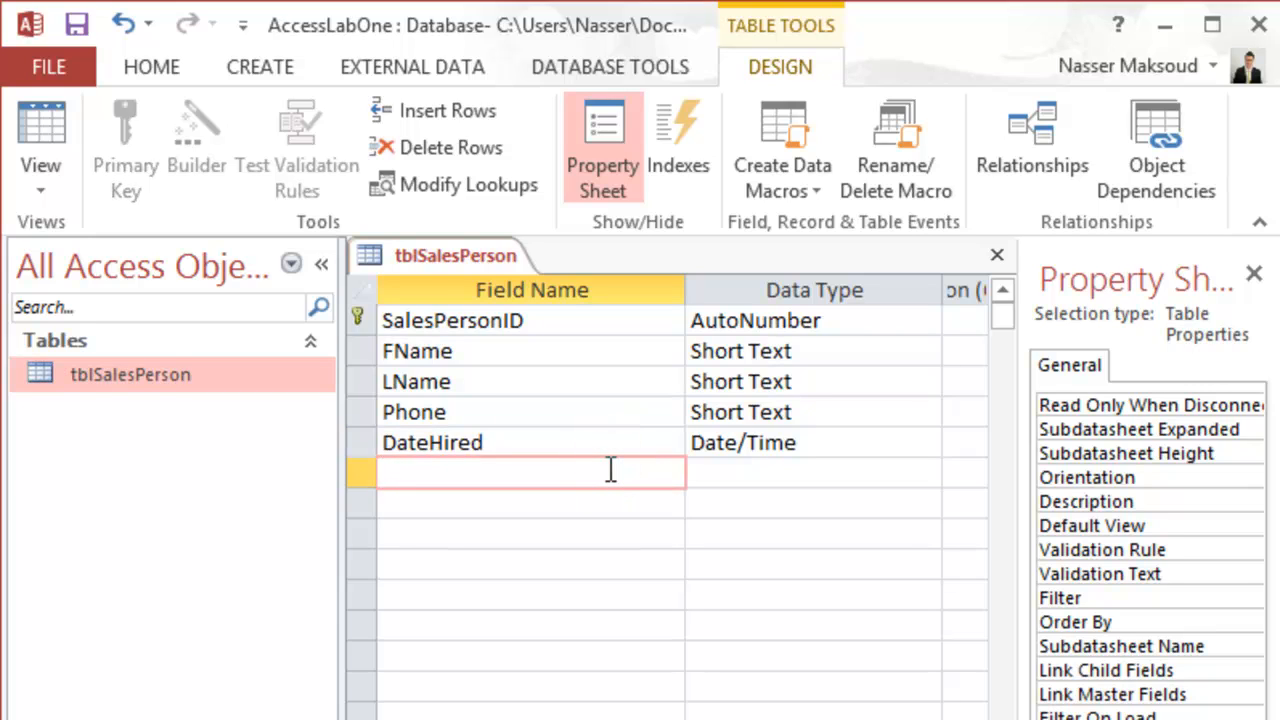
type("Salary")
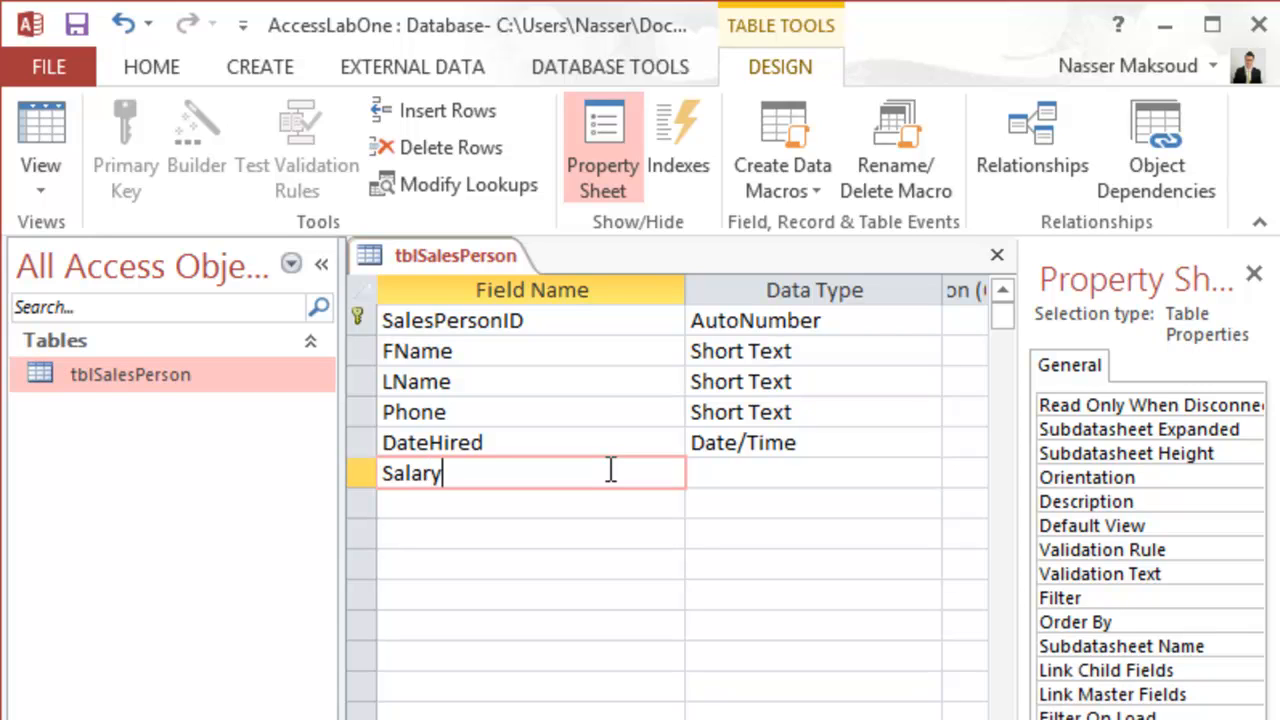
key("Tab")
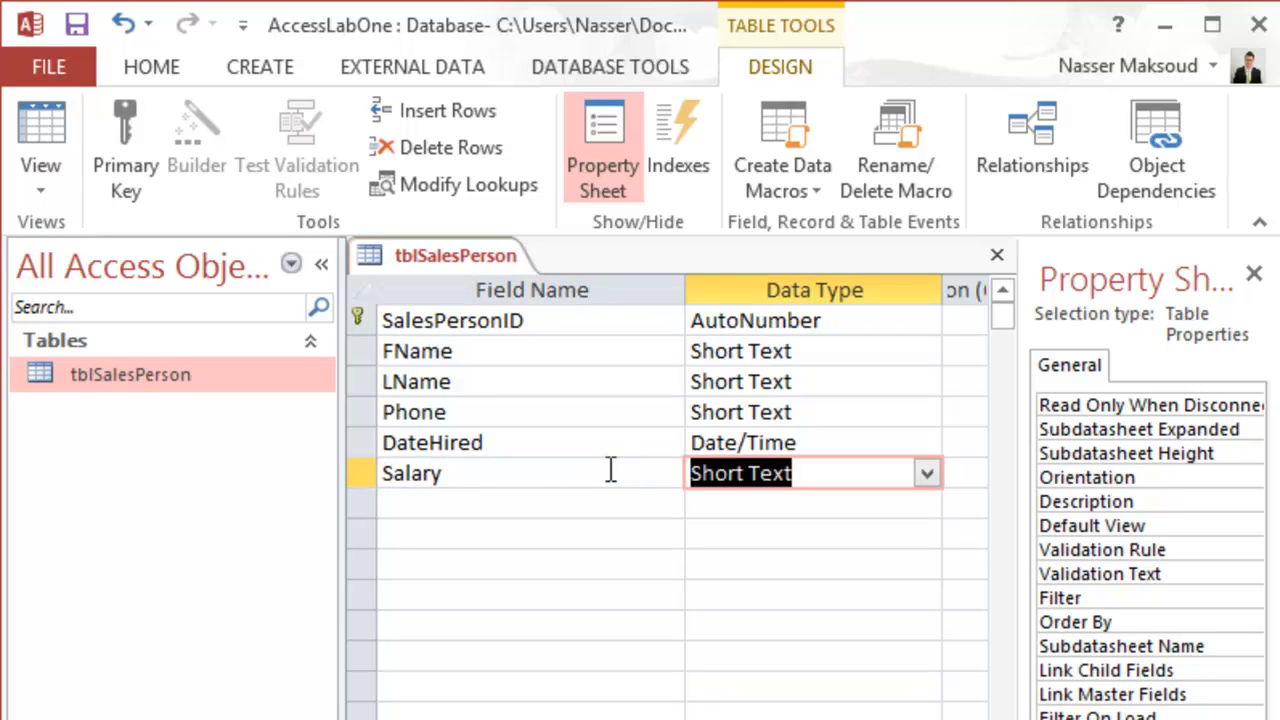
type("currency")
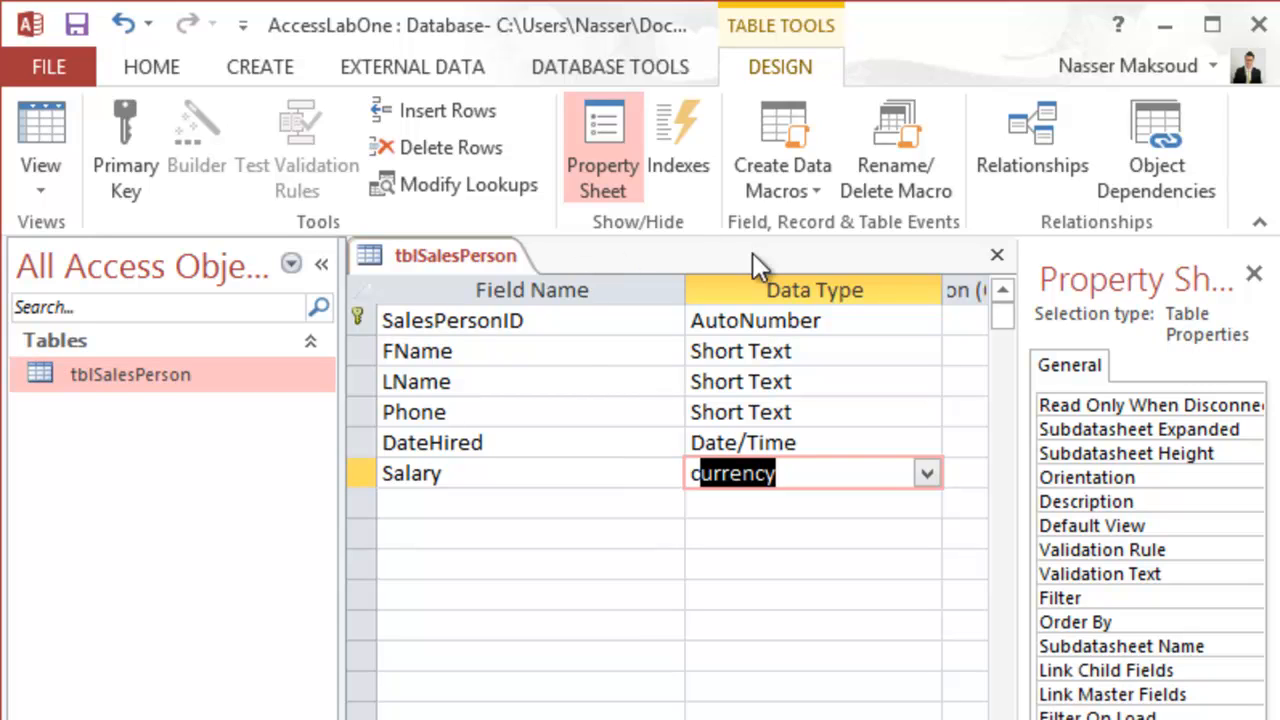
key("Tab")
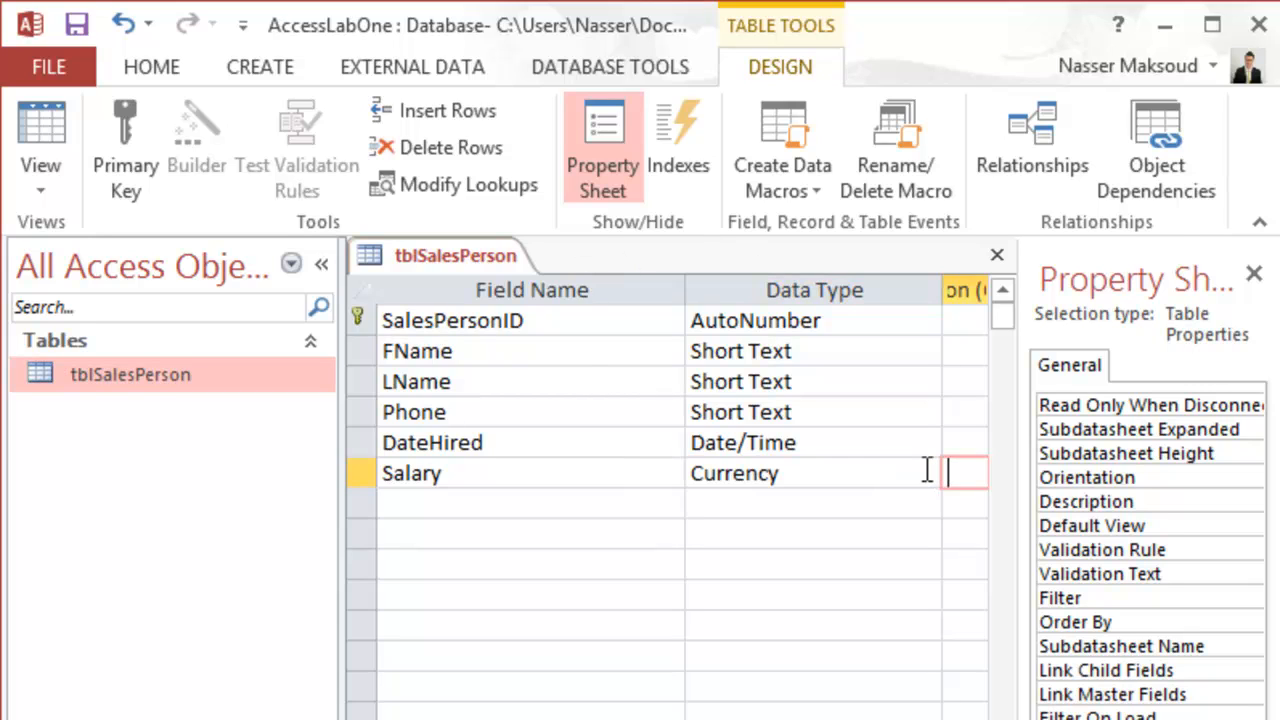
key("Tab")
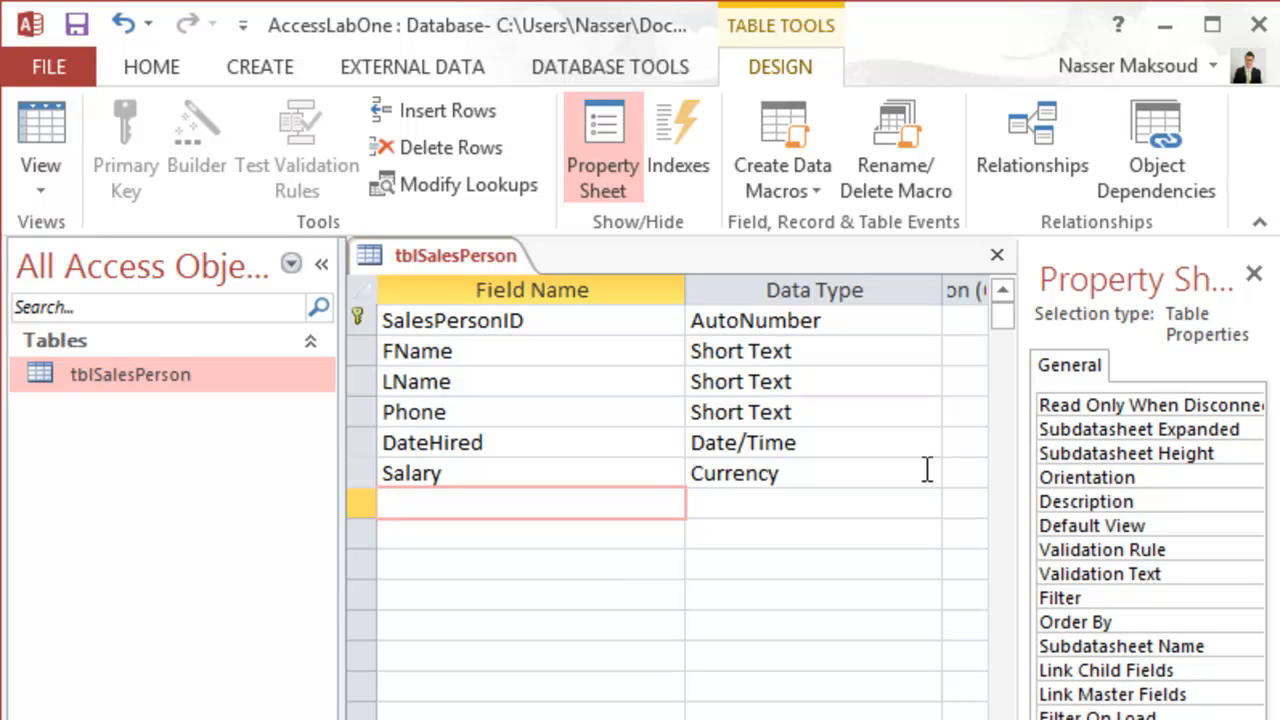
Step: Add a Currency field named SalesAmount below Salary
type("SalesAm")
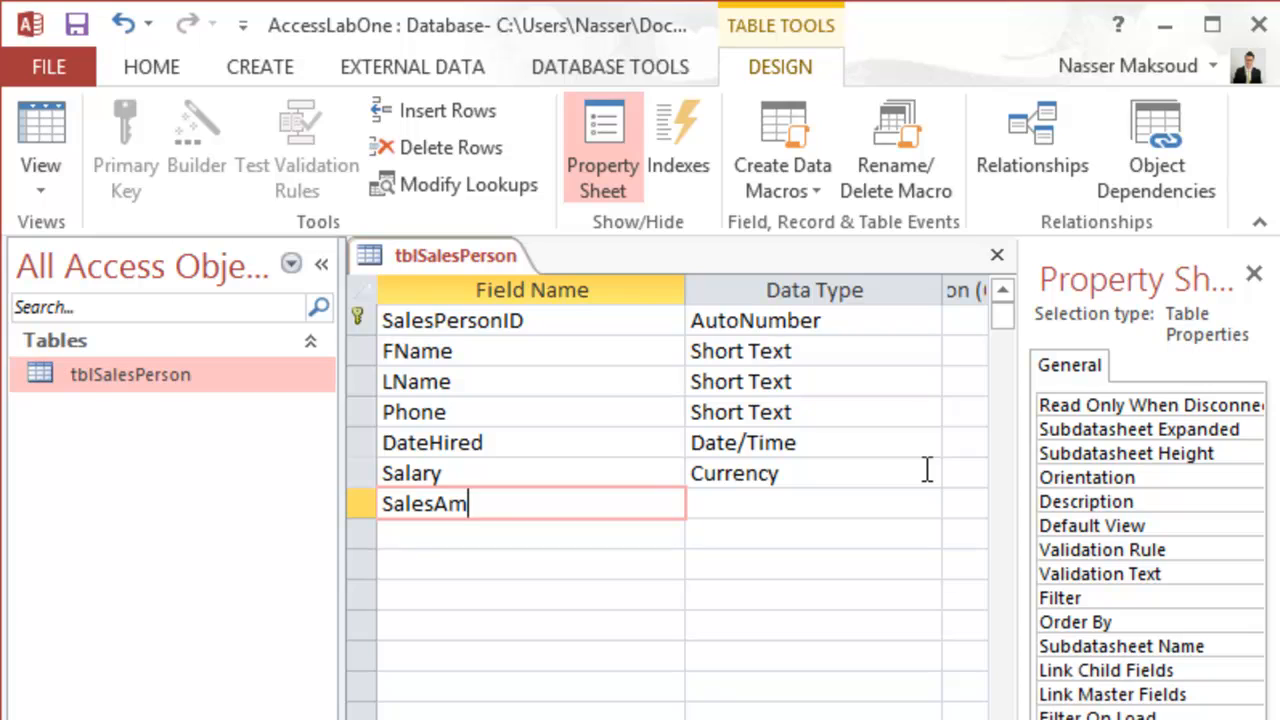
type("ount")
key("Tab")
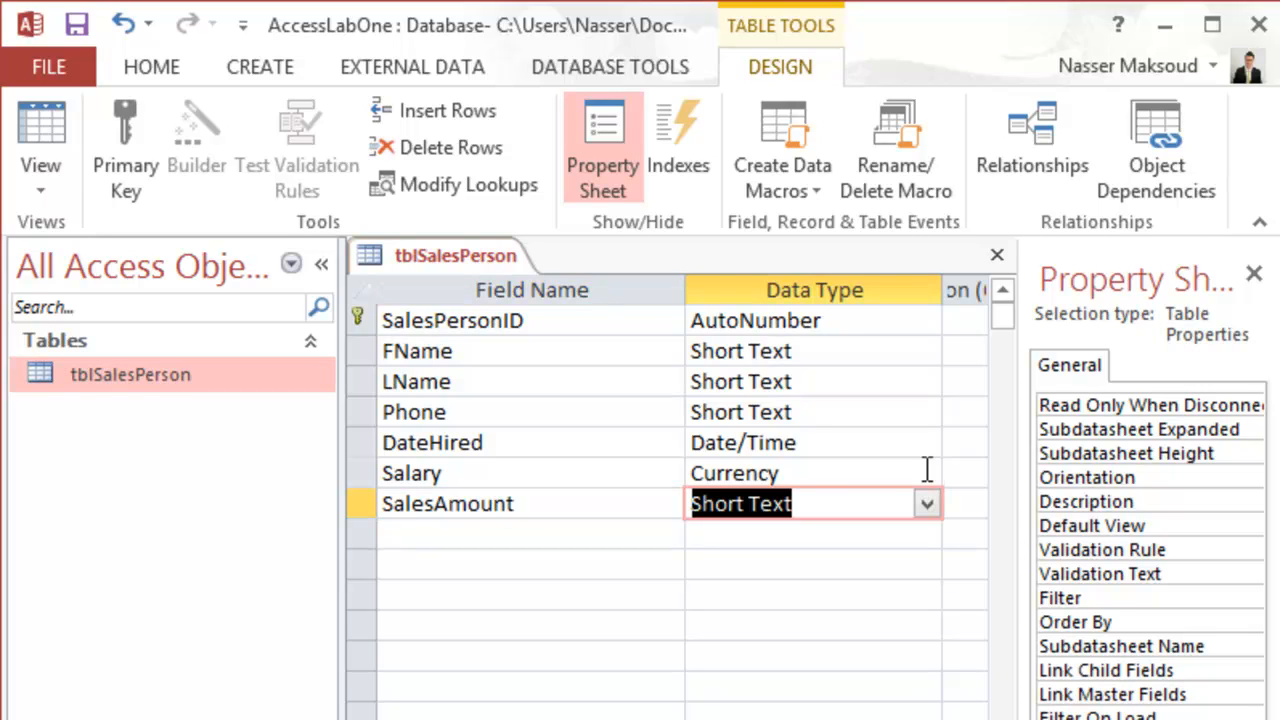
type("currency")
key("Tab")
key("Tab")
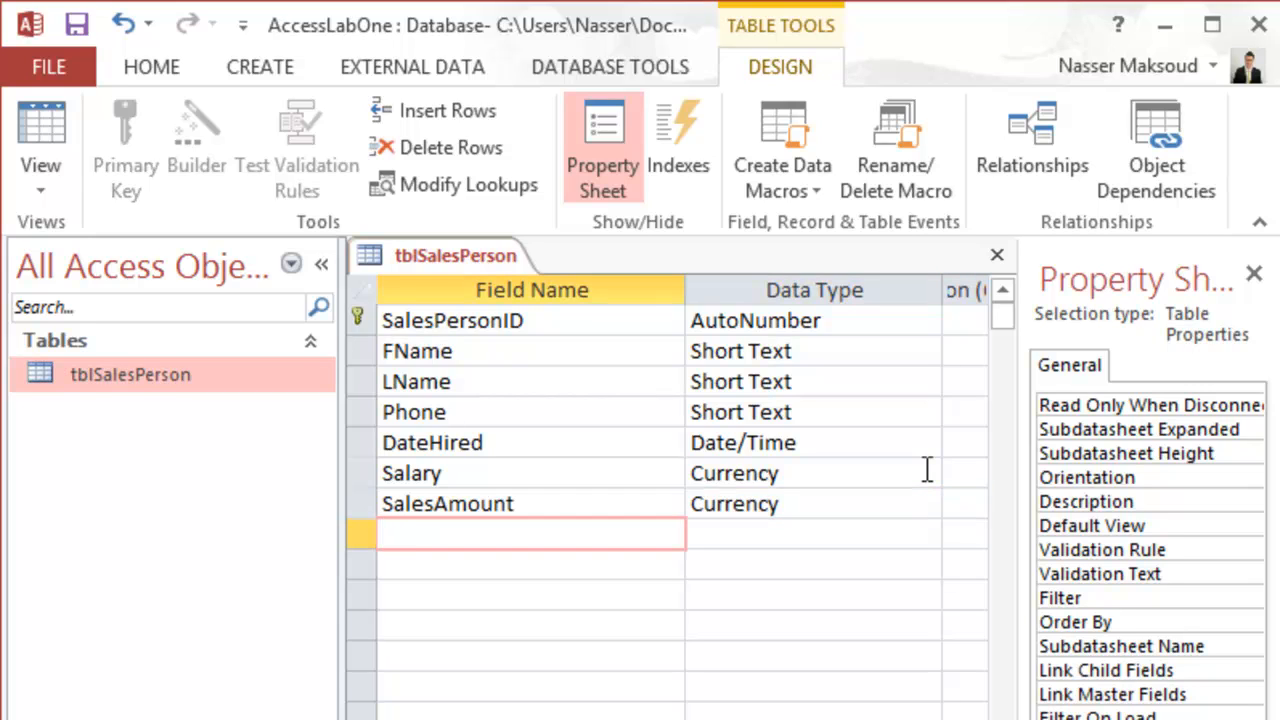
Step: Add Short Text fields named City and State and a Number field named ZipCode below SalesAmount
type("City")
key("Tab")
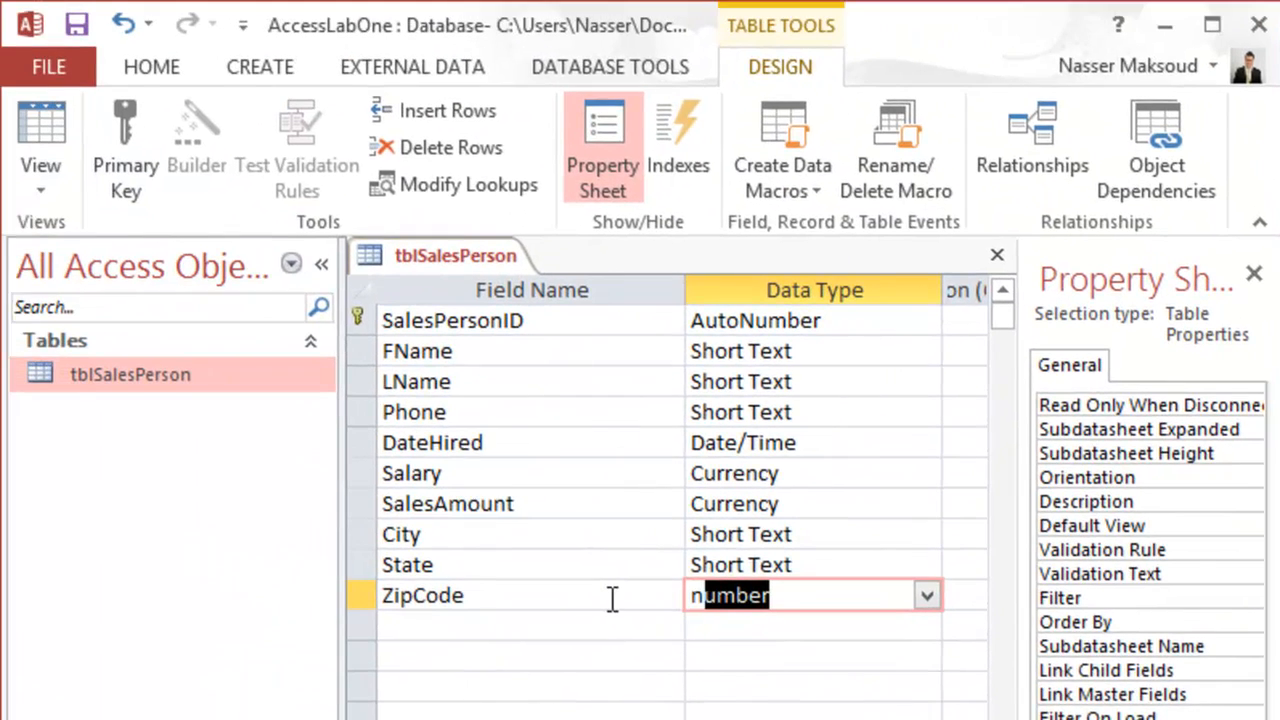
left_click(680, 630)
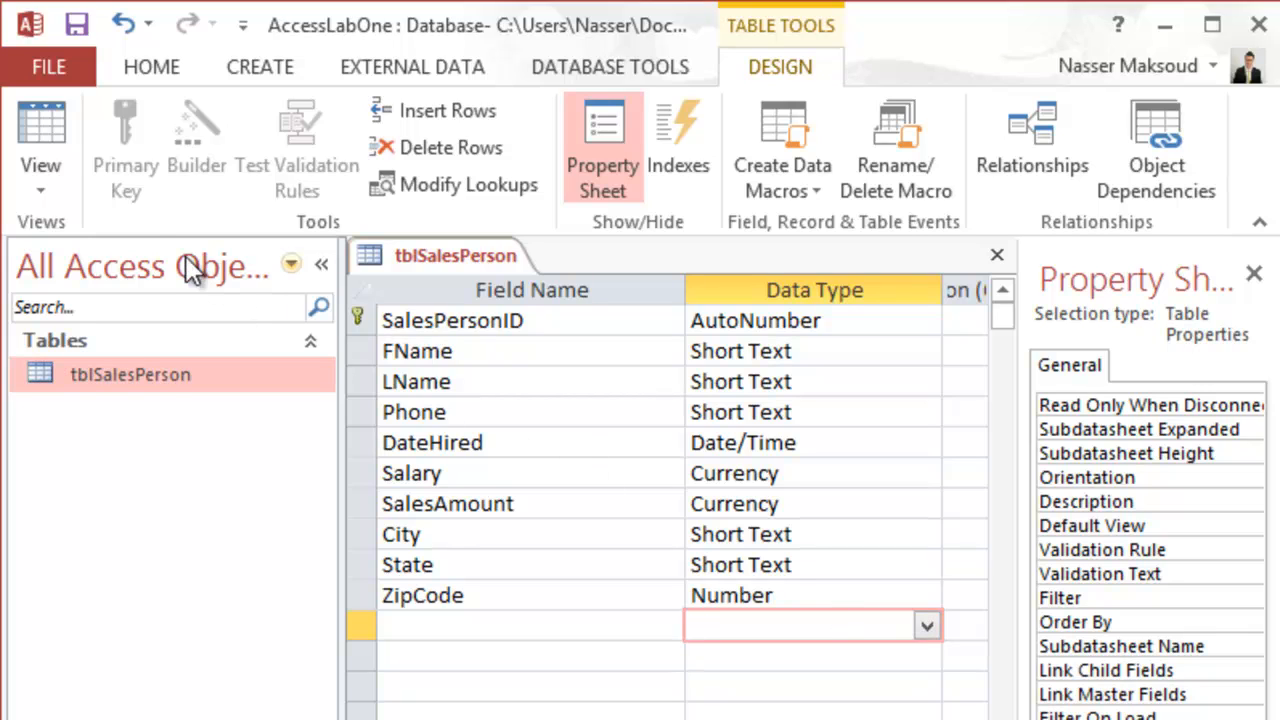
Step: Save the tblSalesPerson design and show the table in Datasheet View
left_click(52, 127)
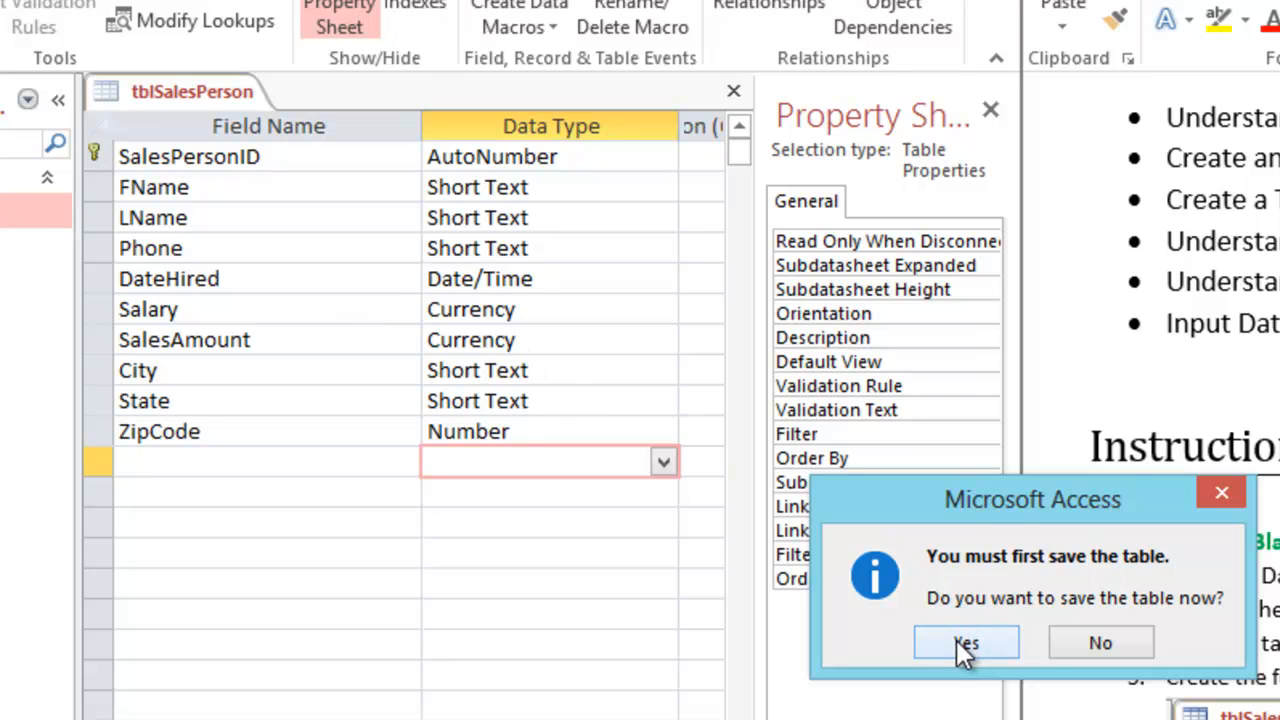
left_click(1088, 644)
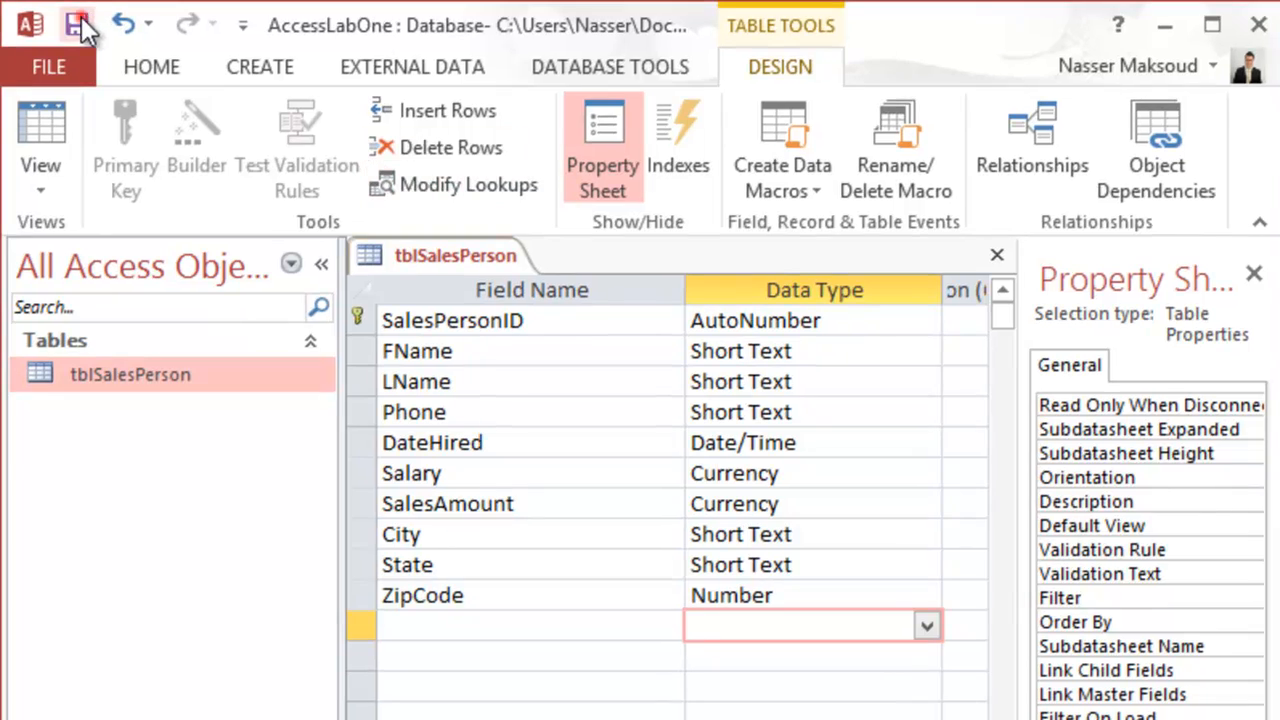
left_click(76, 15)
left_click(41, 132)
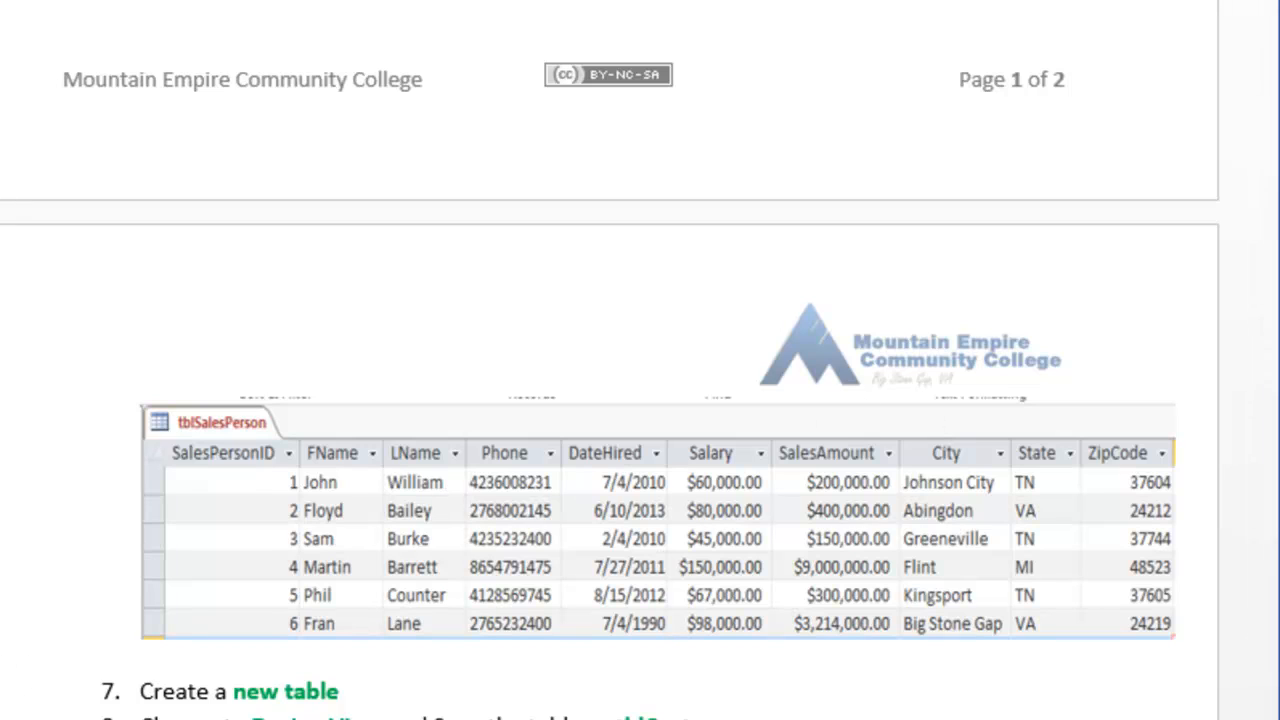
Step: Switch to the MSAccessLabs folder and open the tblSalesPerson table of the AccessLabOneSolution2 database
key("alt+Tab")
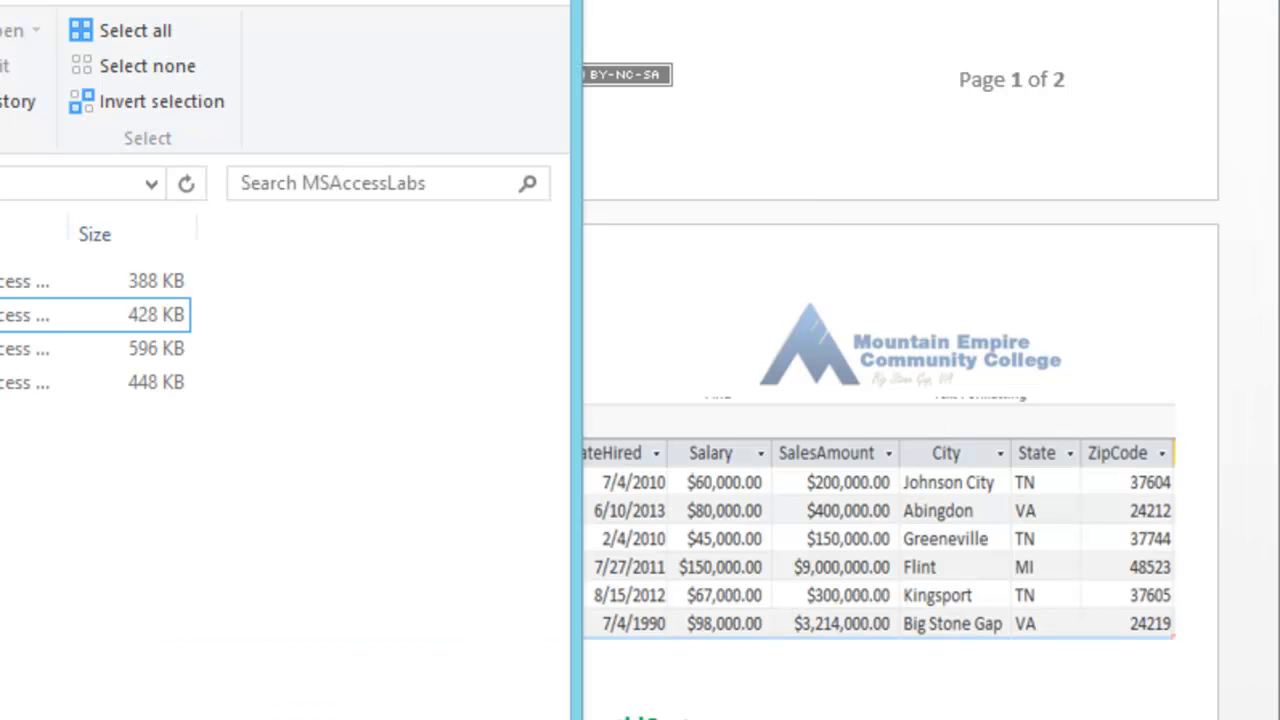
double_click(100, 315)
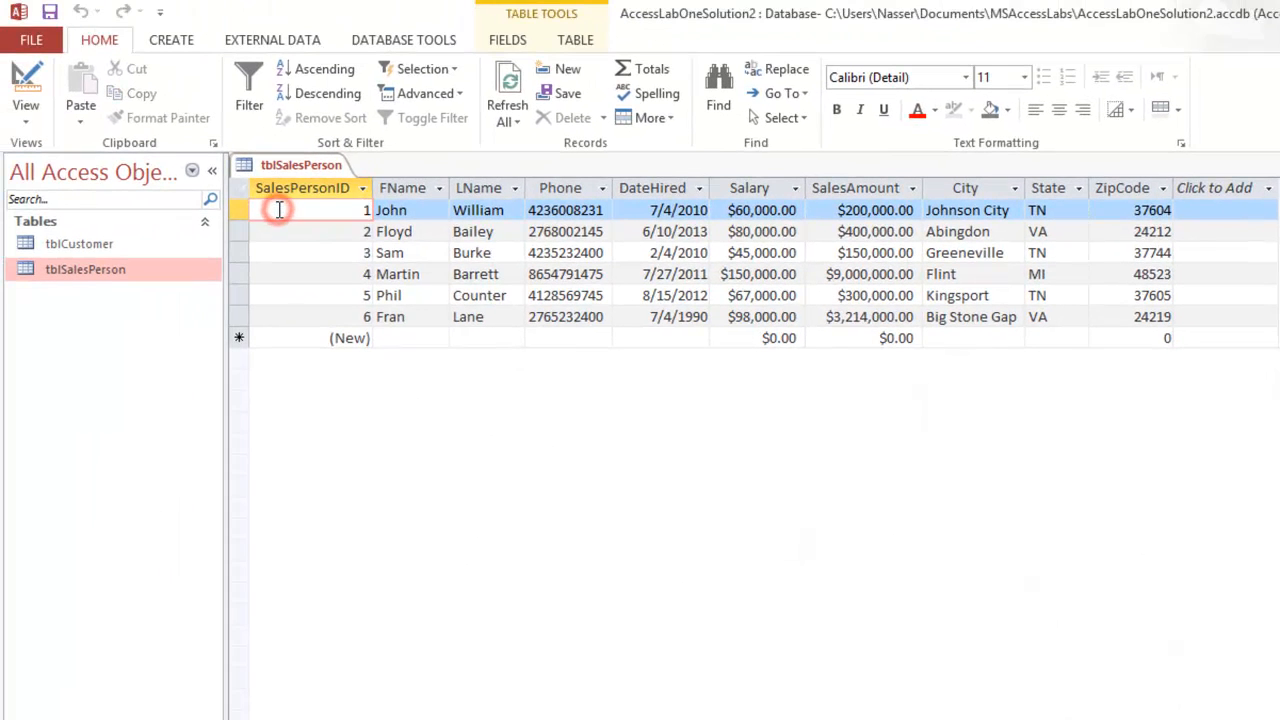
left_click(1109, 320, "shift")
right_click(916, 257)
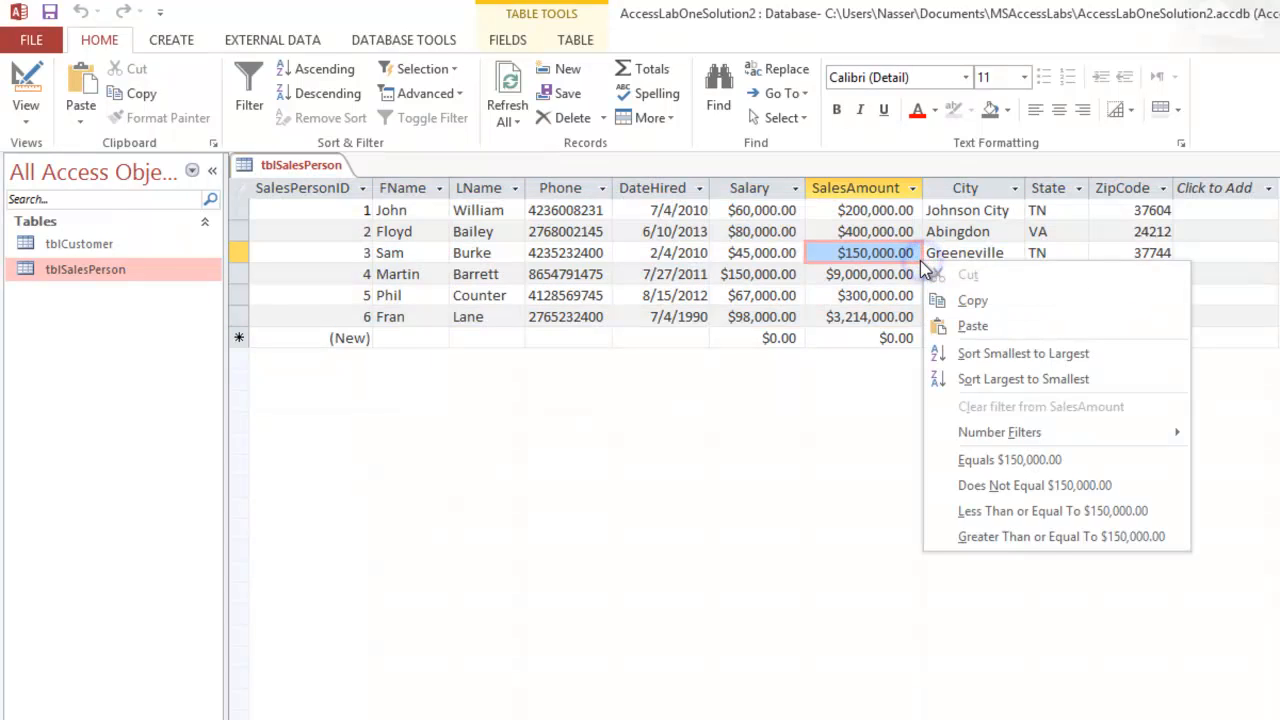
left_click(334, 208)
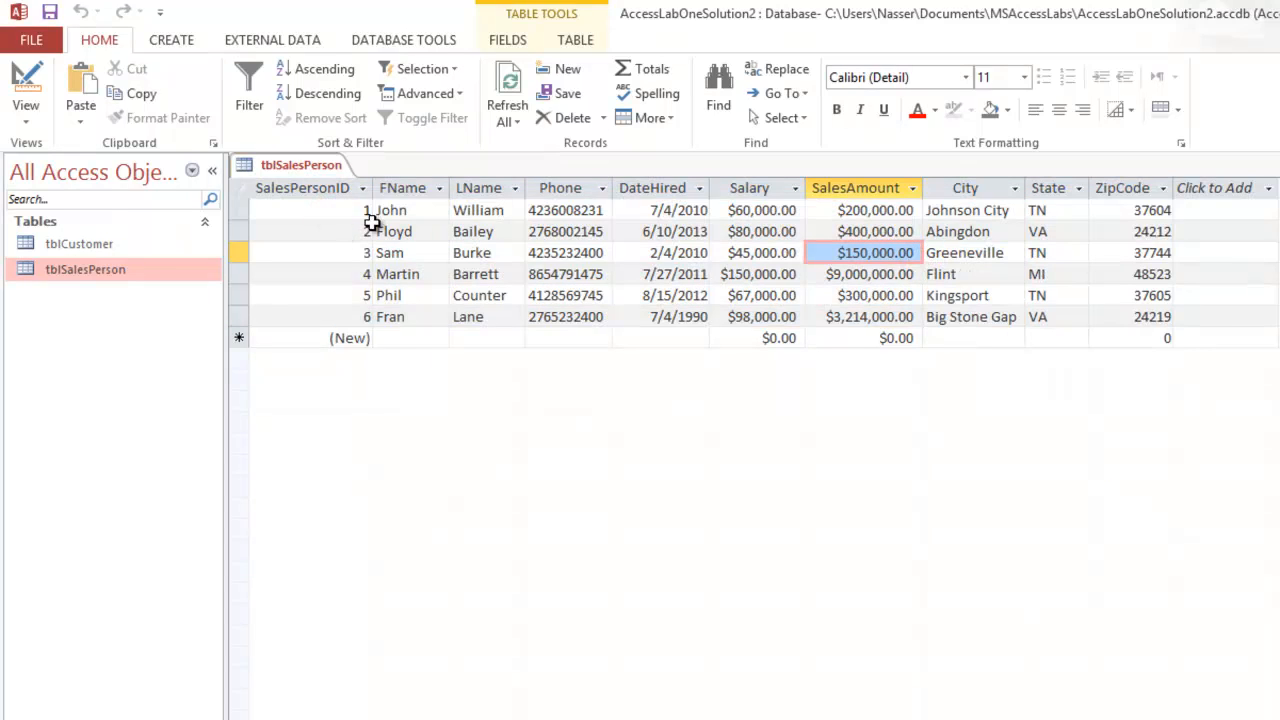
Step: Copy all existing records of the solution's tblSalesPerson, from SalesPersonID through ZipCode, and close the AccessLabOneSolution2 database
left_click(362, 210)
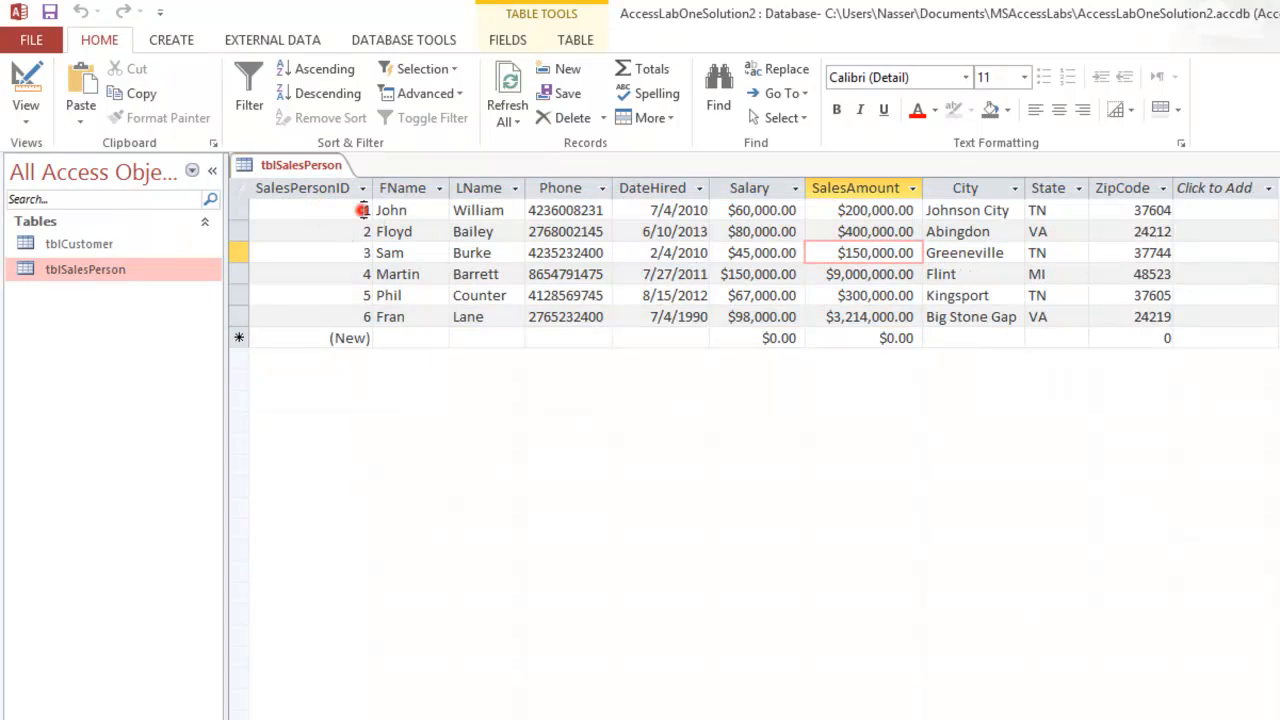
left_click(1146, 316, "shift")
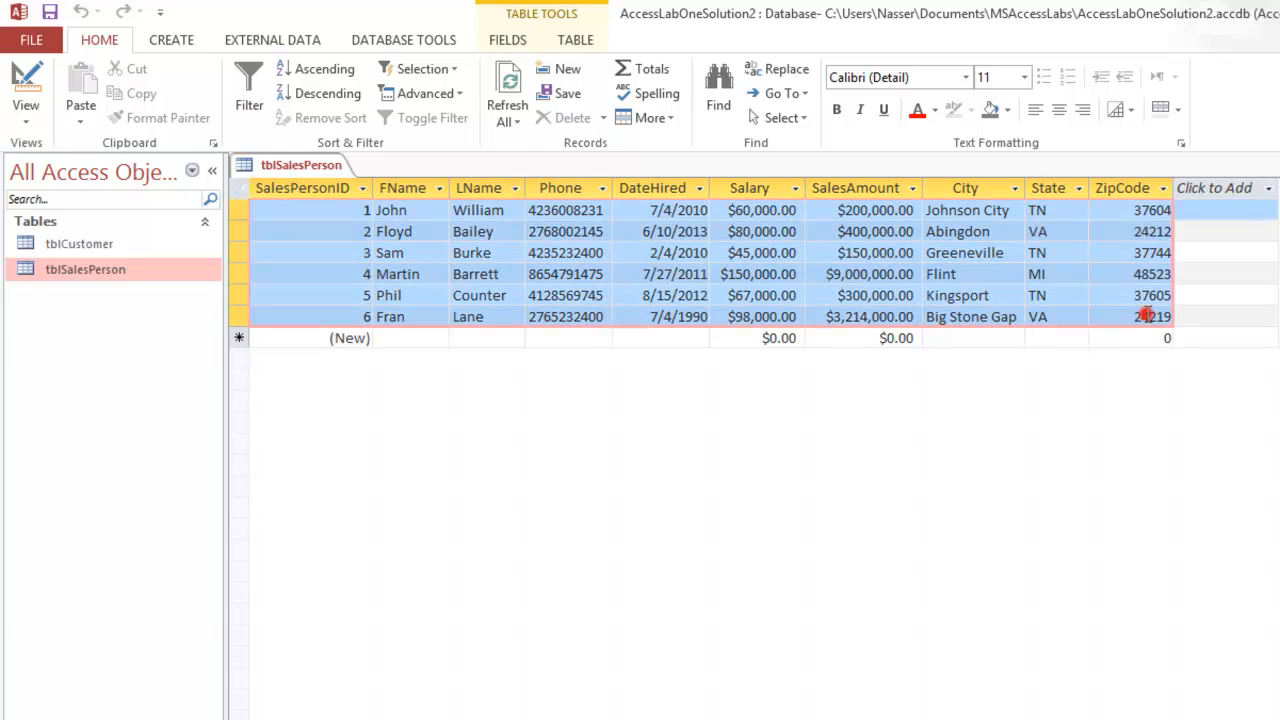
right_click(1057, 316)
left_click(1088, 347)
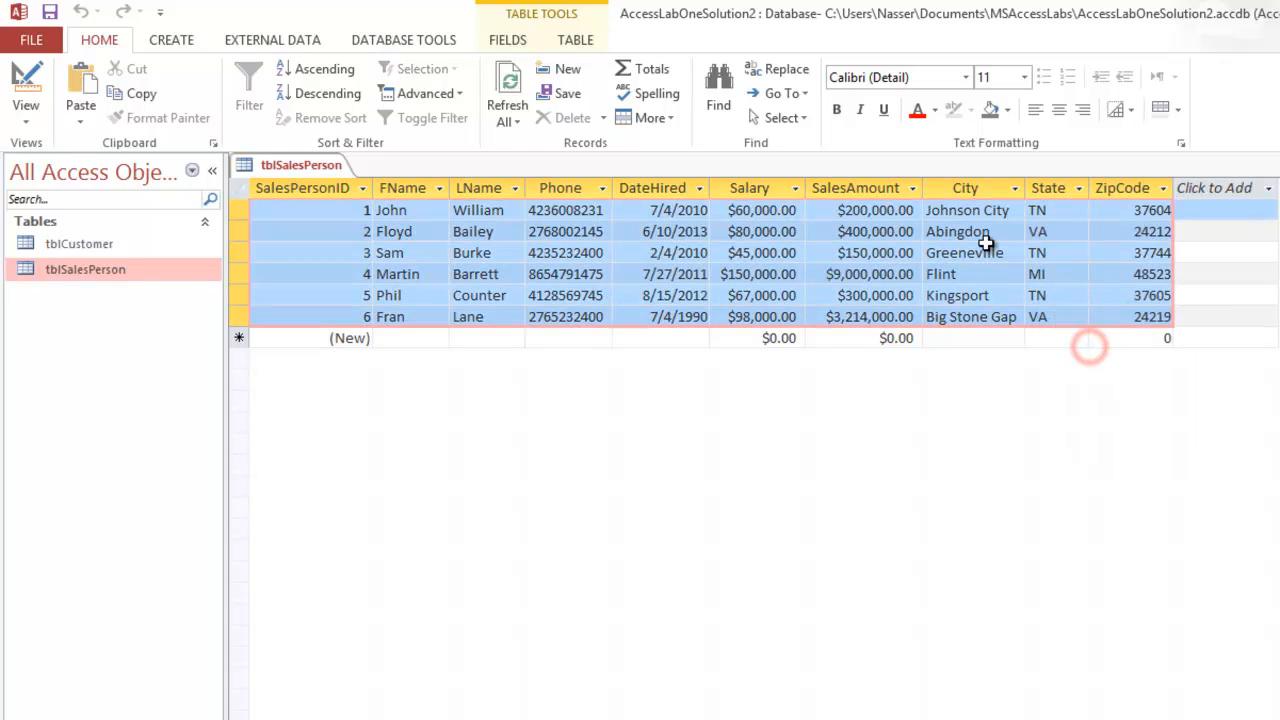
left_click(1279, 14)
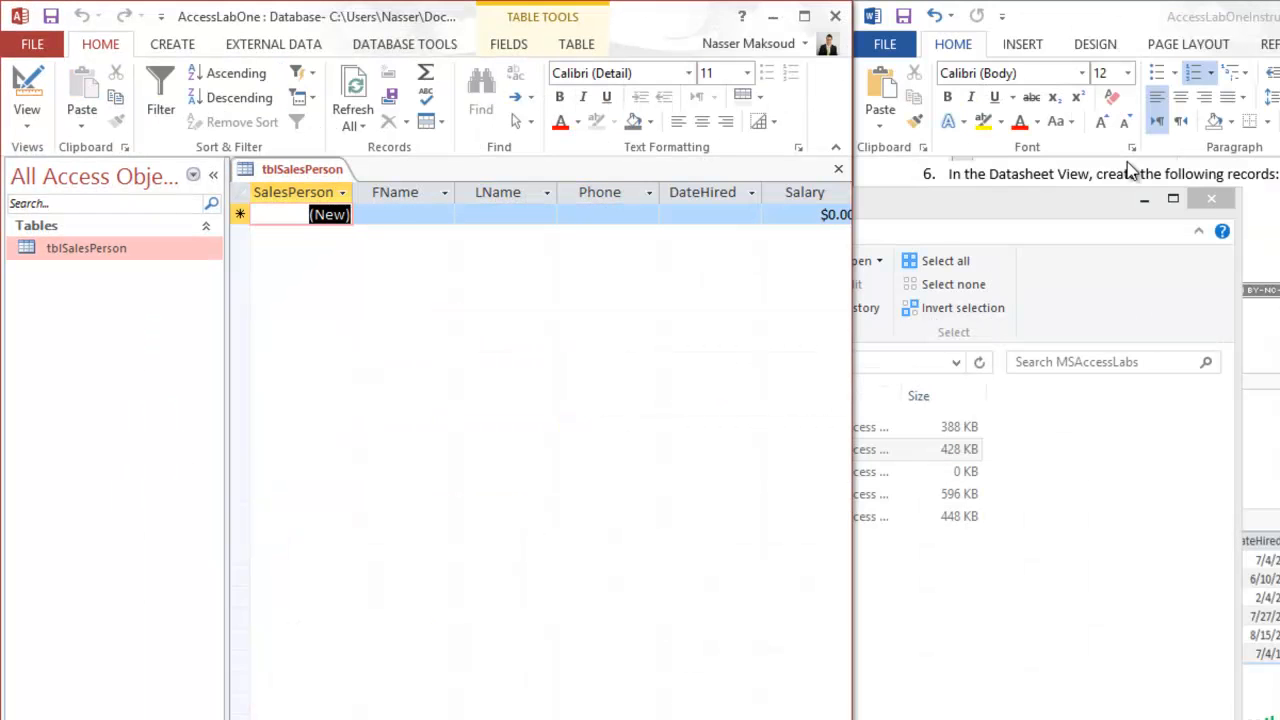
Step: Compare the empty AccessLabOne tblSalesPerson in Design View and Datasheet View, checking the SalesPersonID AutoNumber field
left_click(386, 213)
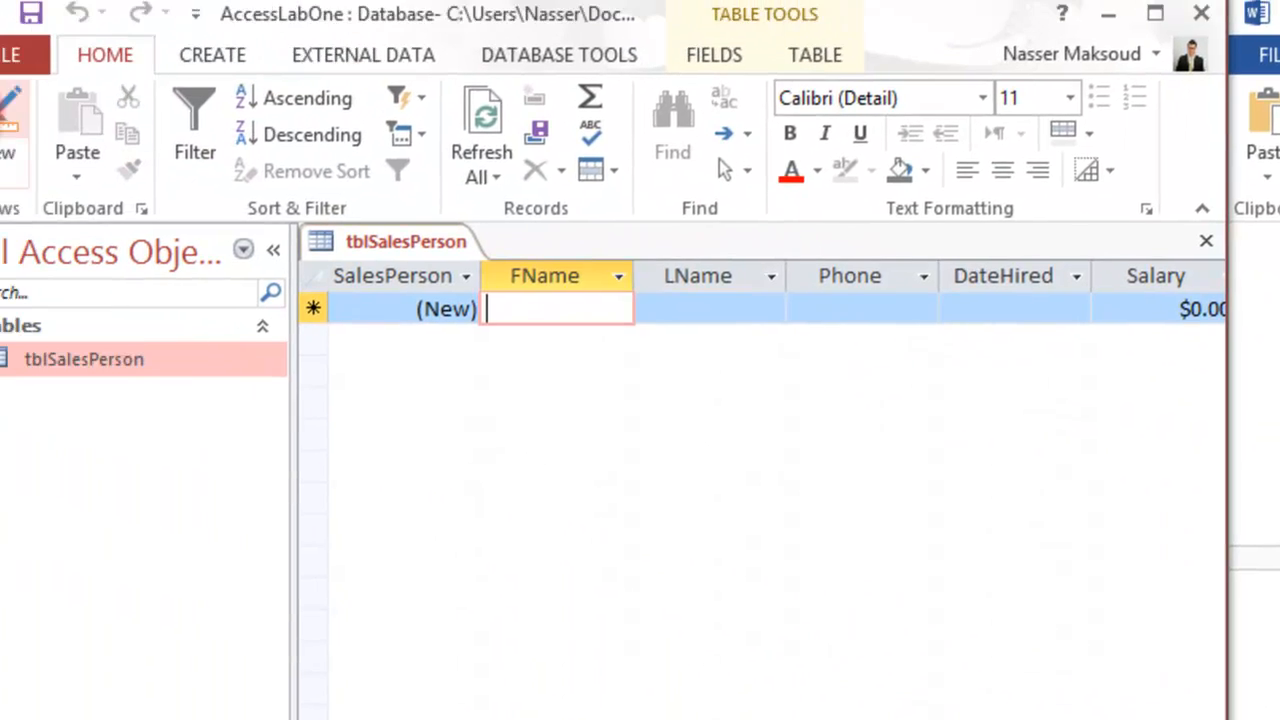
left_click(23, 121)
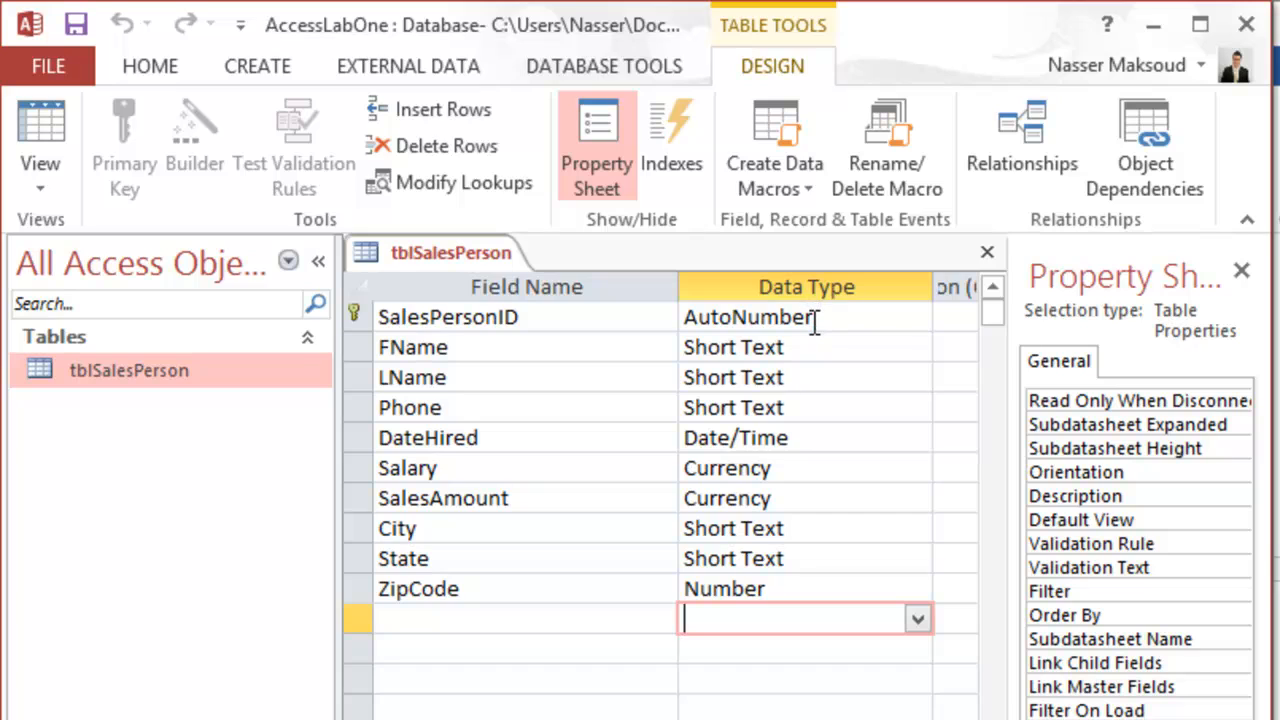
left_click(55, 124)
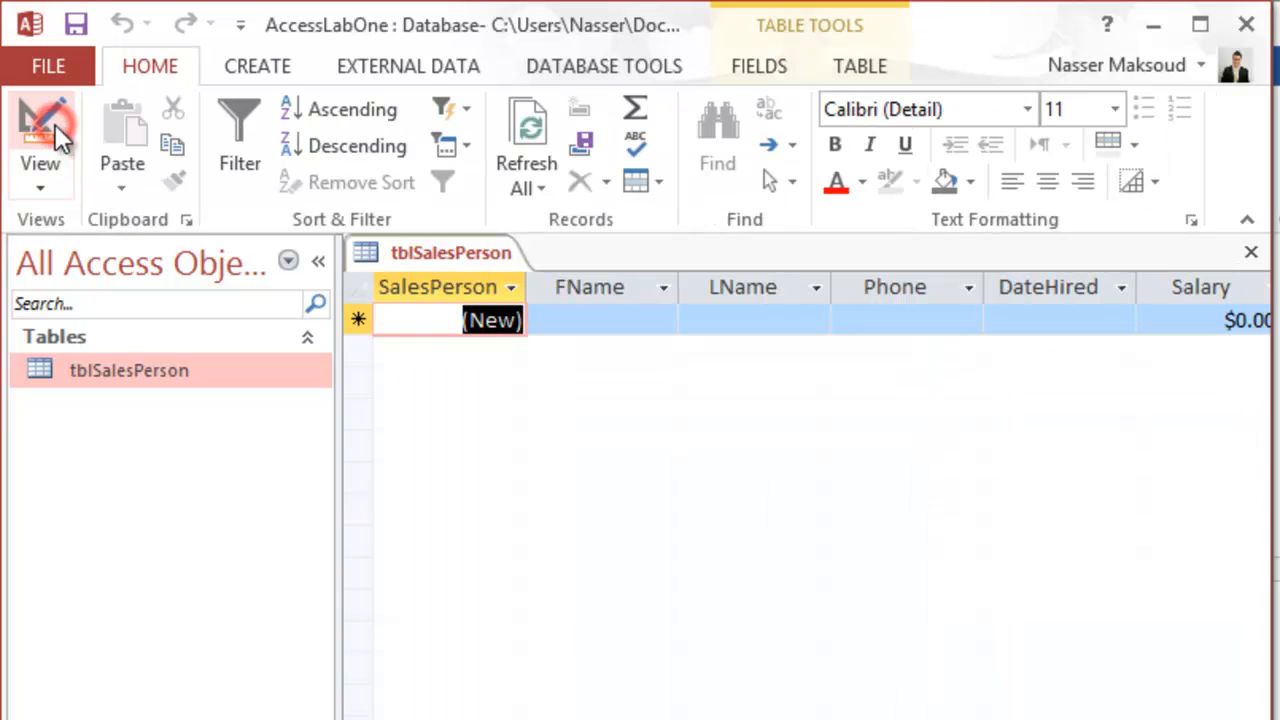
left_click(565, 312)
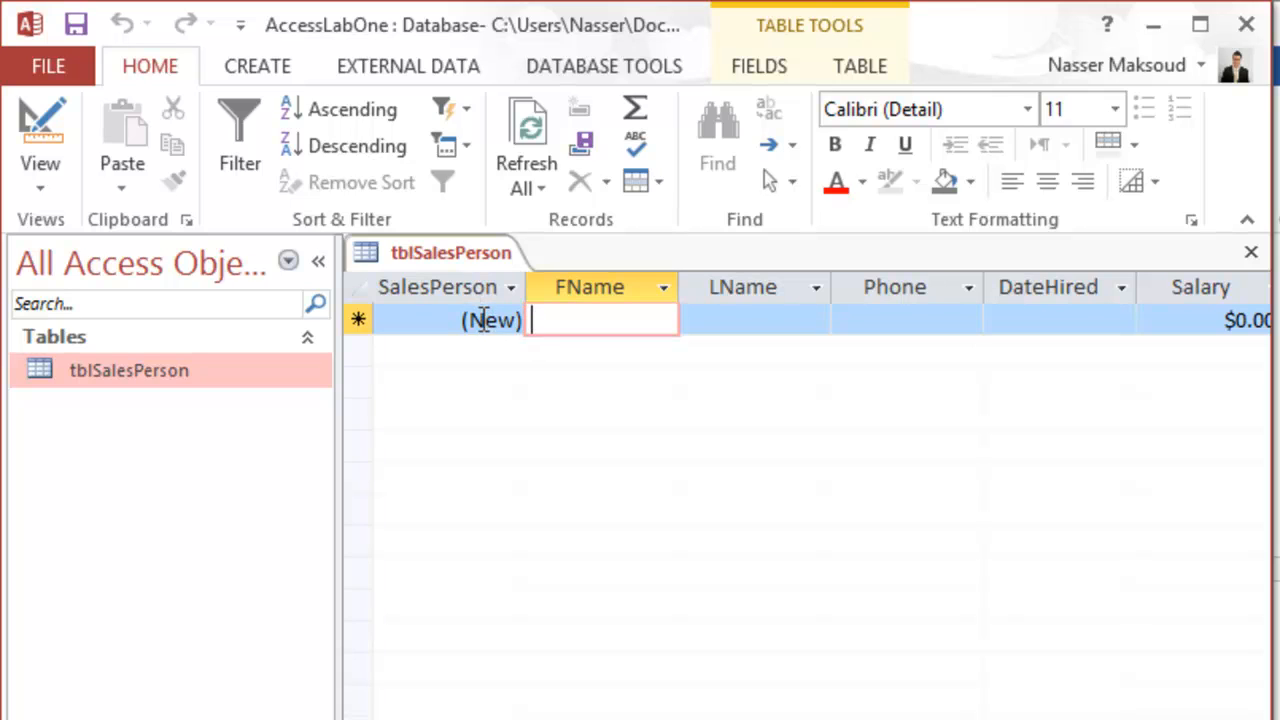
left_click(58, 121)
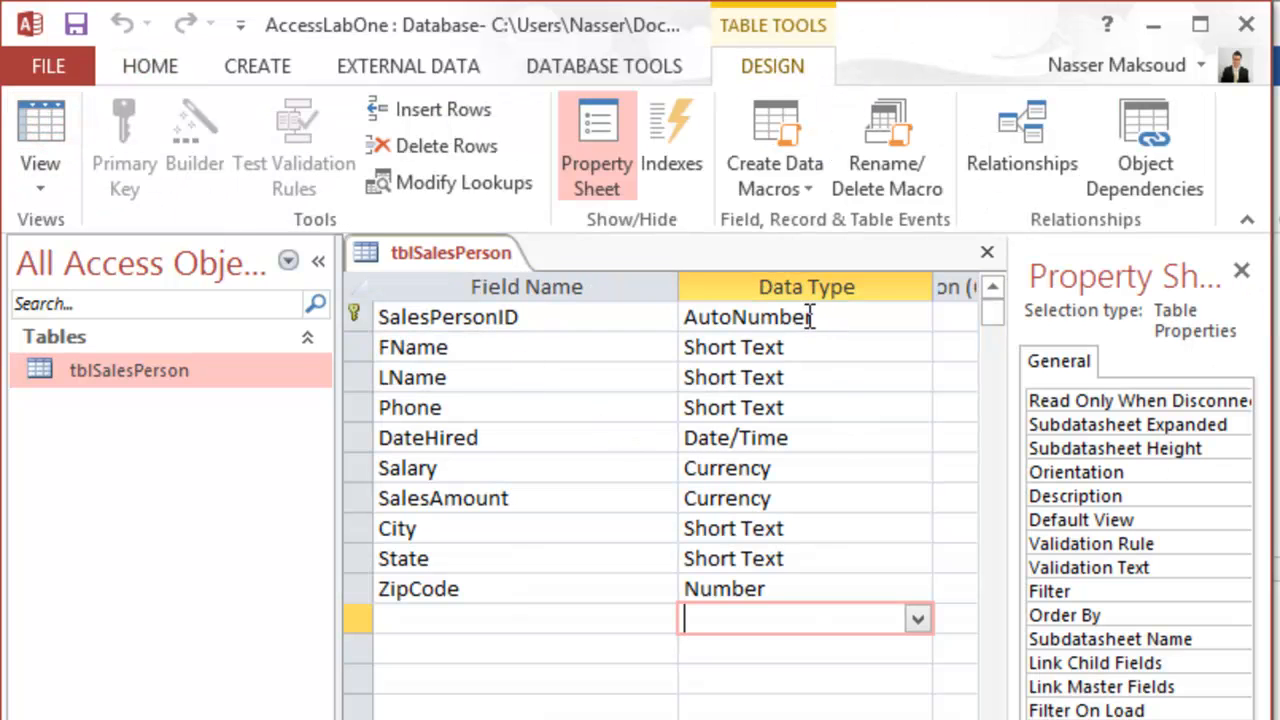
left_click(28, 128)
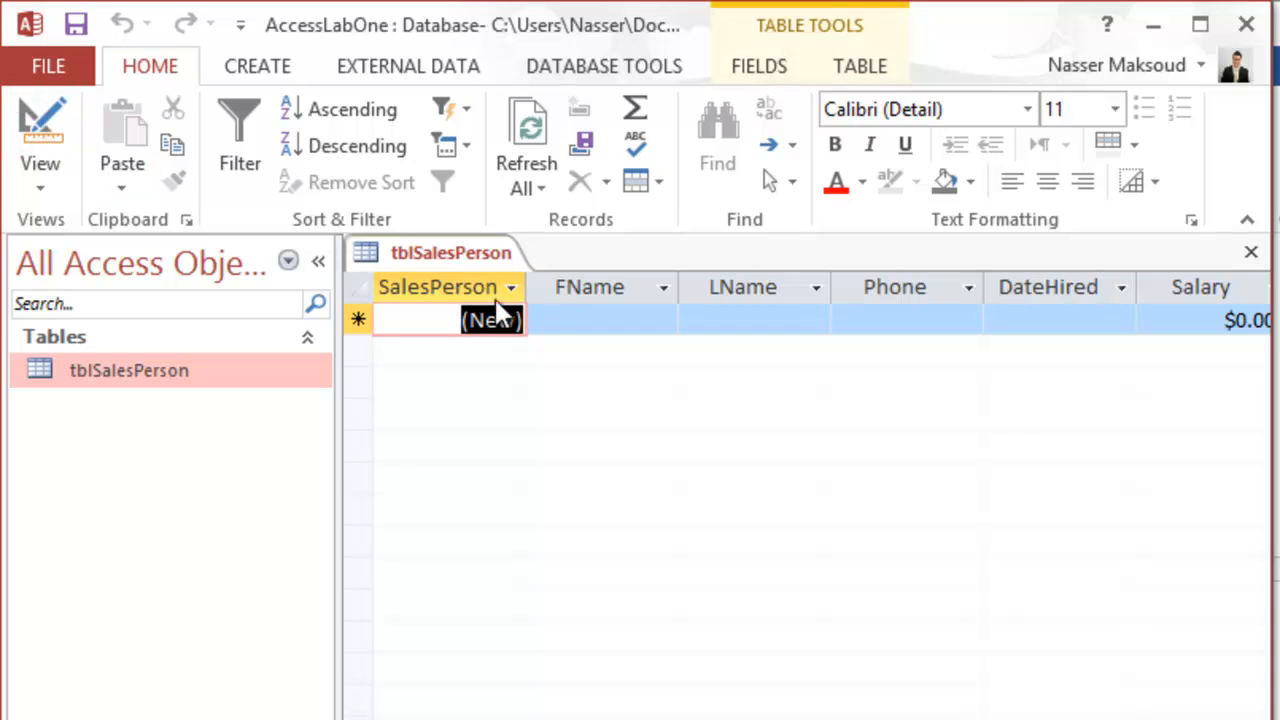
left_click(572, 317)
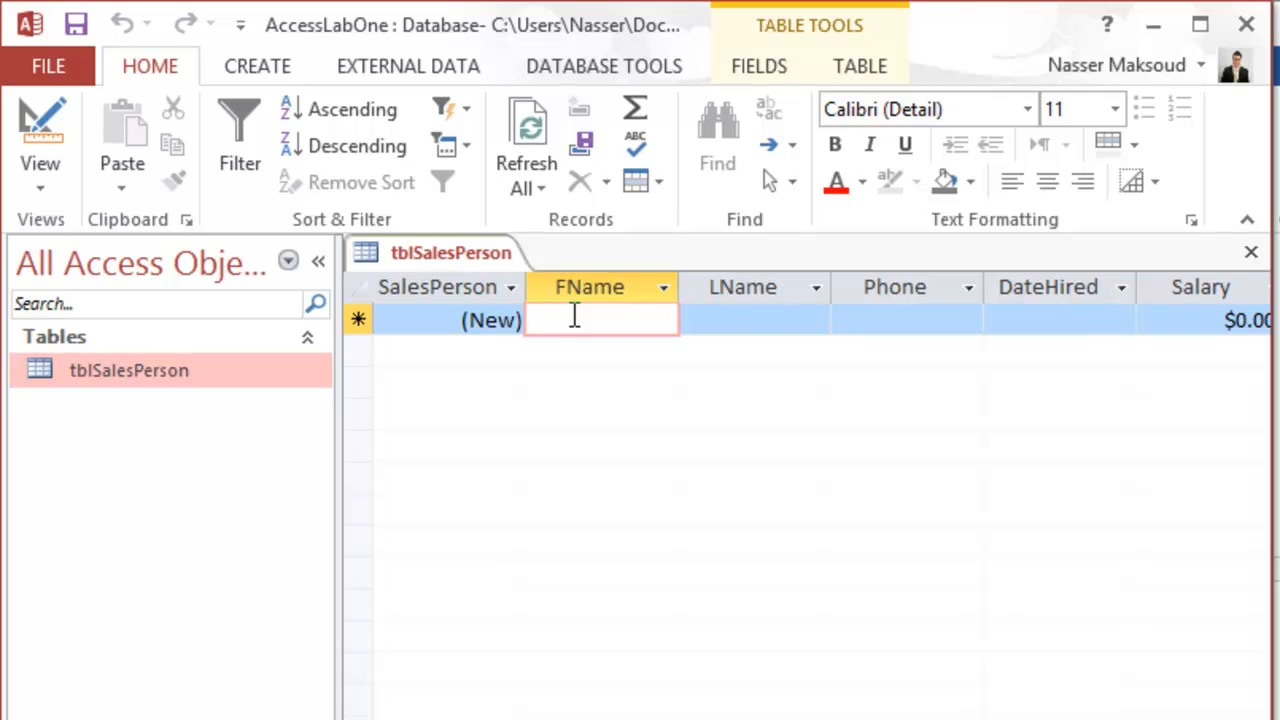
type("John")
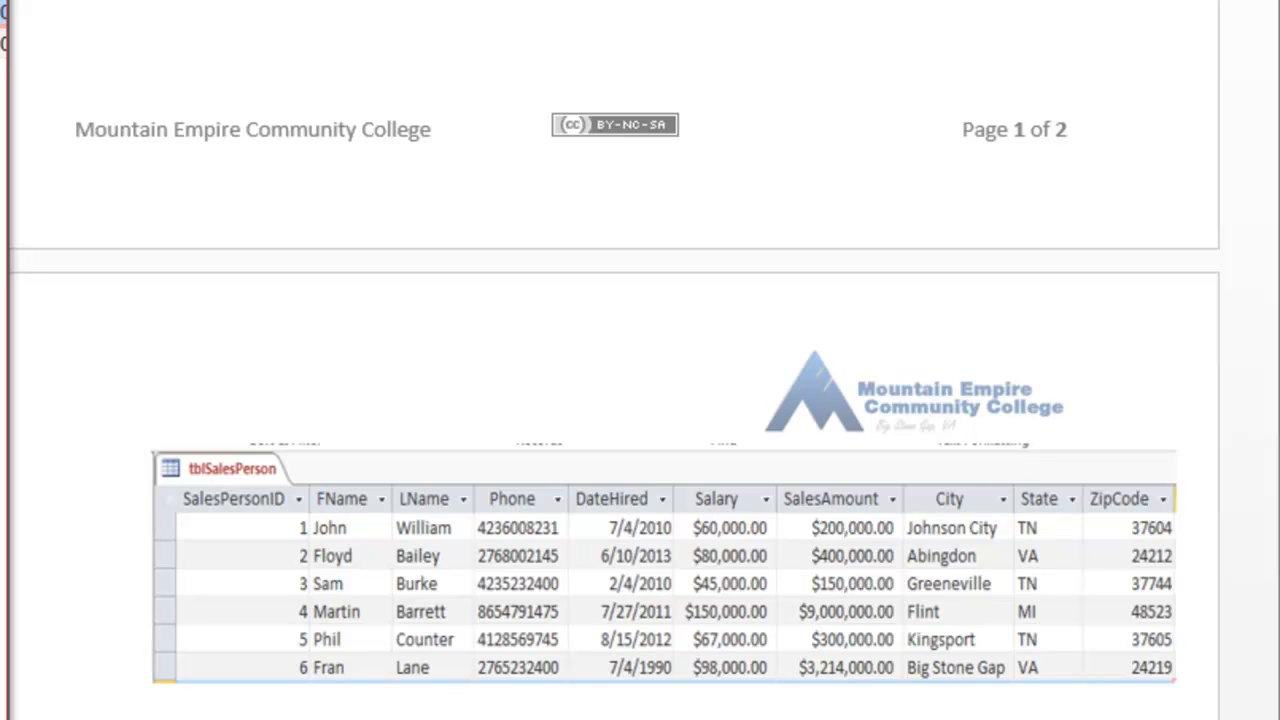
key("Delete")
left_click(4, 495)
Step: Paste the copied records into AccessLabOne's tblSalesPerson and return the table to Design View
key("ctrl+v")
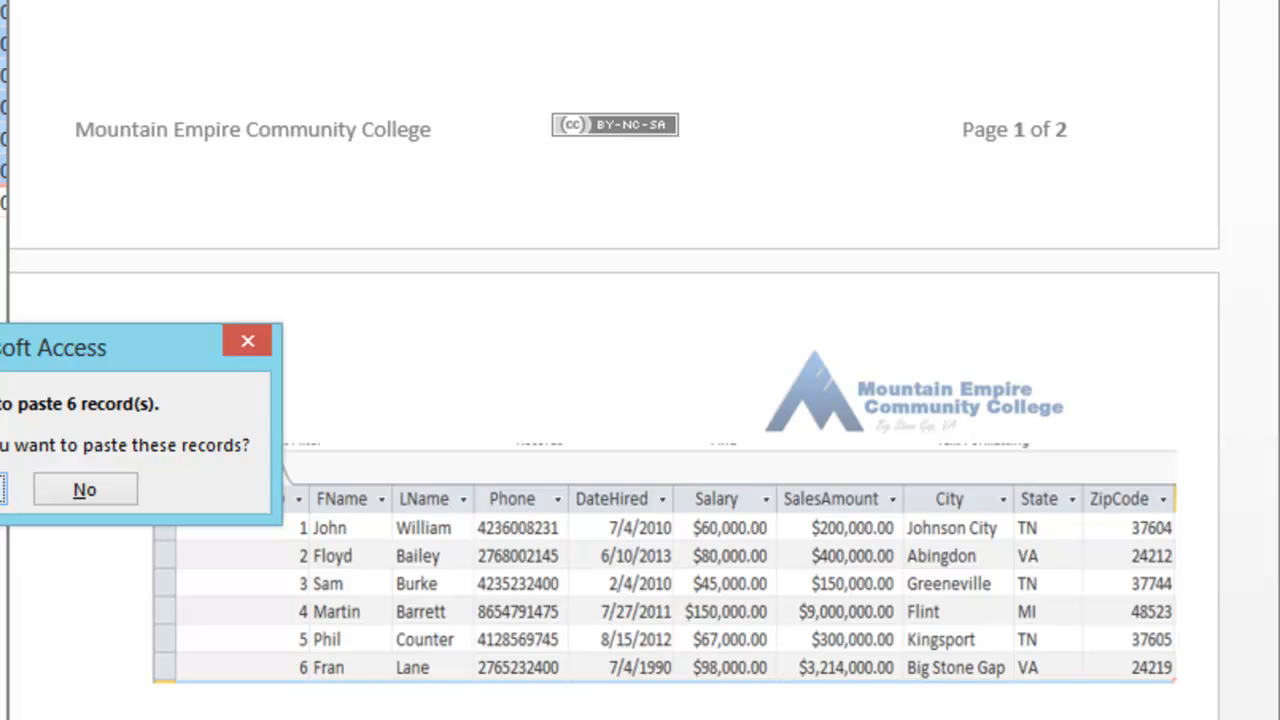
left_click(4, 489)
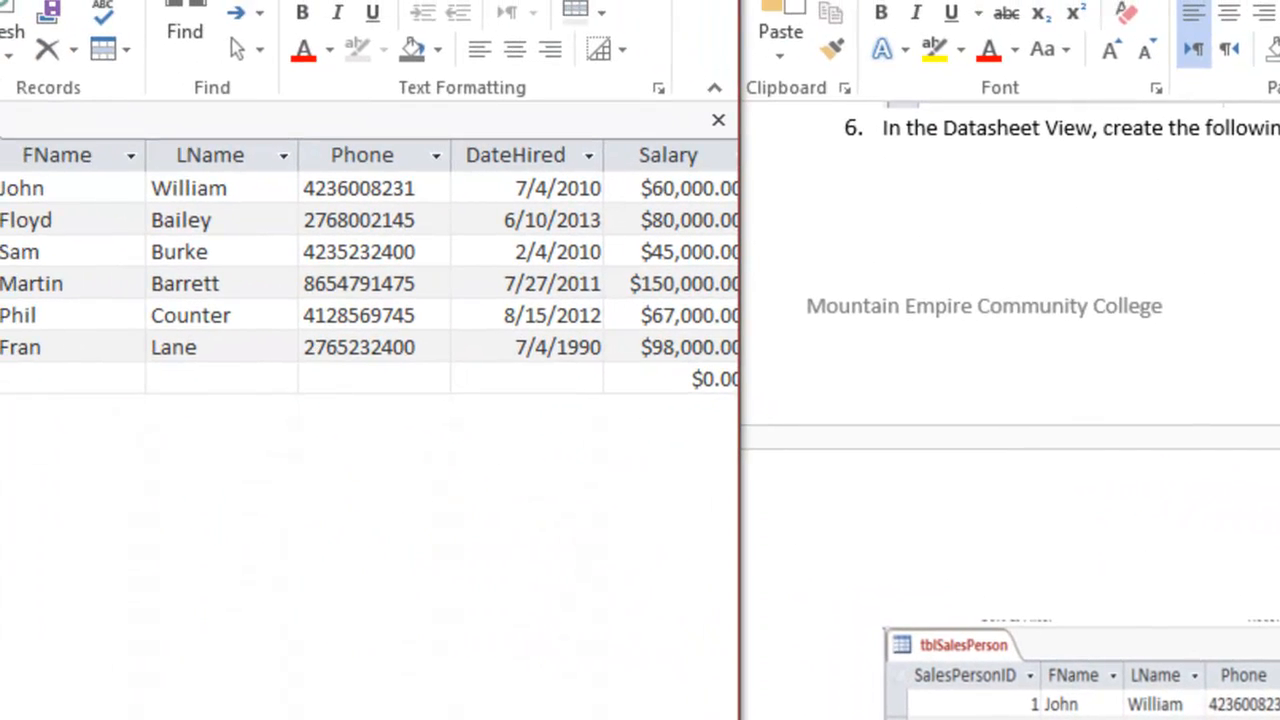
left_click(41, 122)
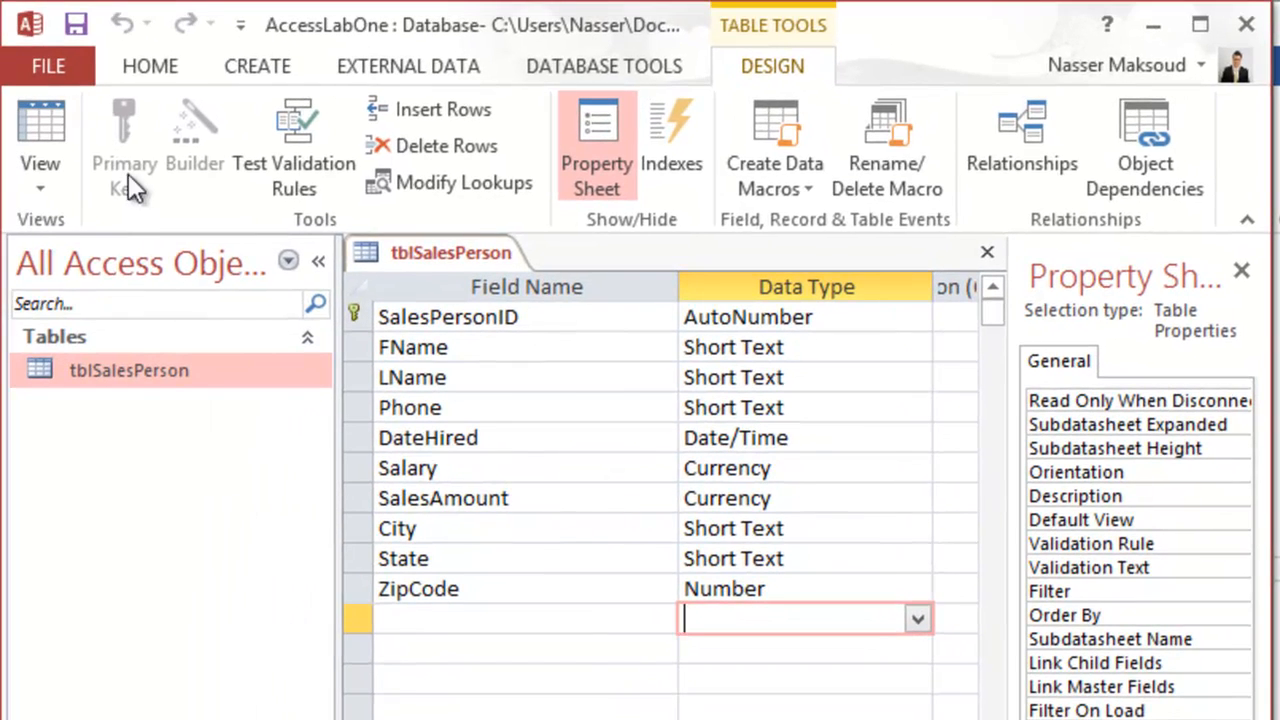
Step: Delete all records from tblSalesPerson in Datasheet View and paste the copied salesperson records back into it
left_click(30, 108)
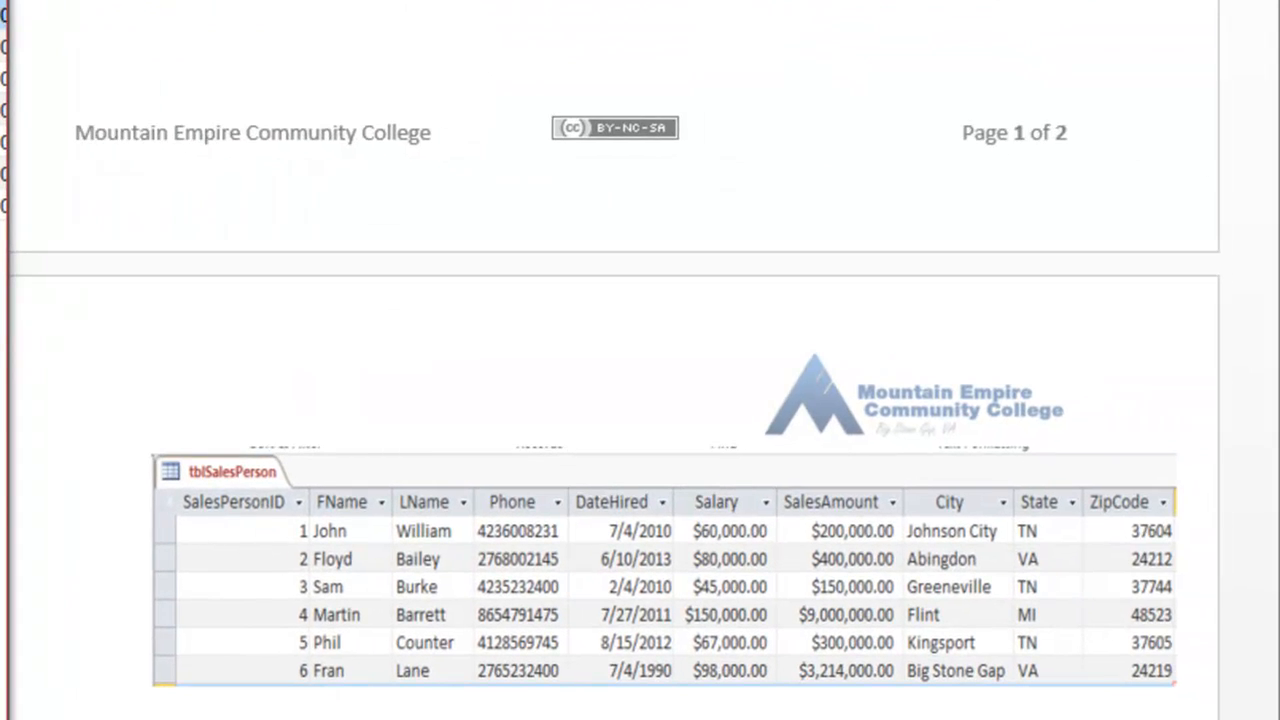
key("ctrl+a")
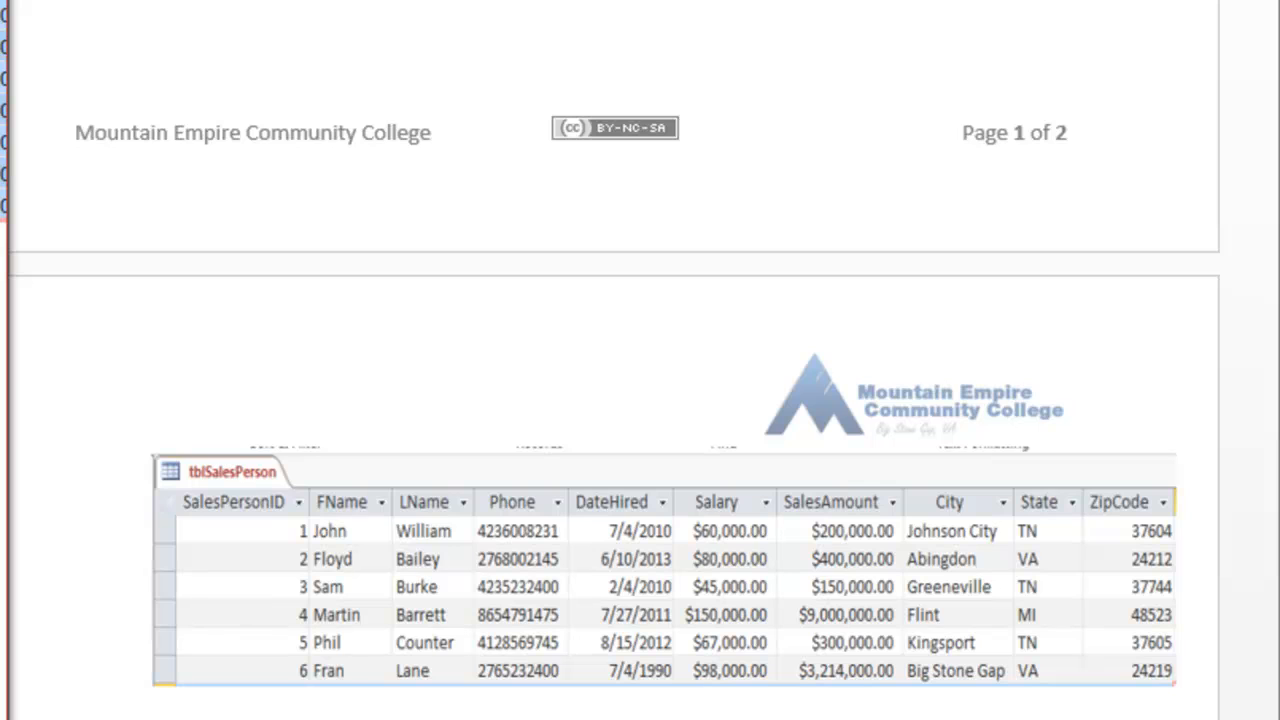
key("Delete")
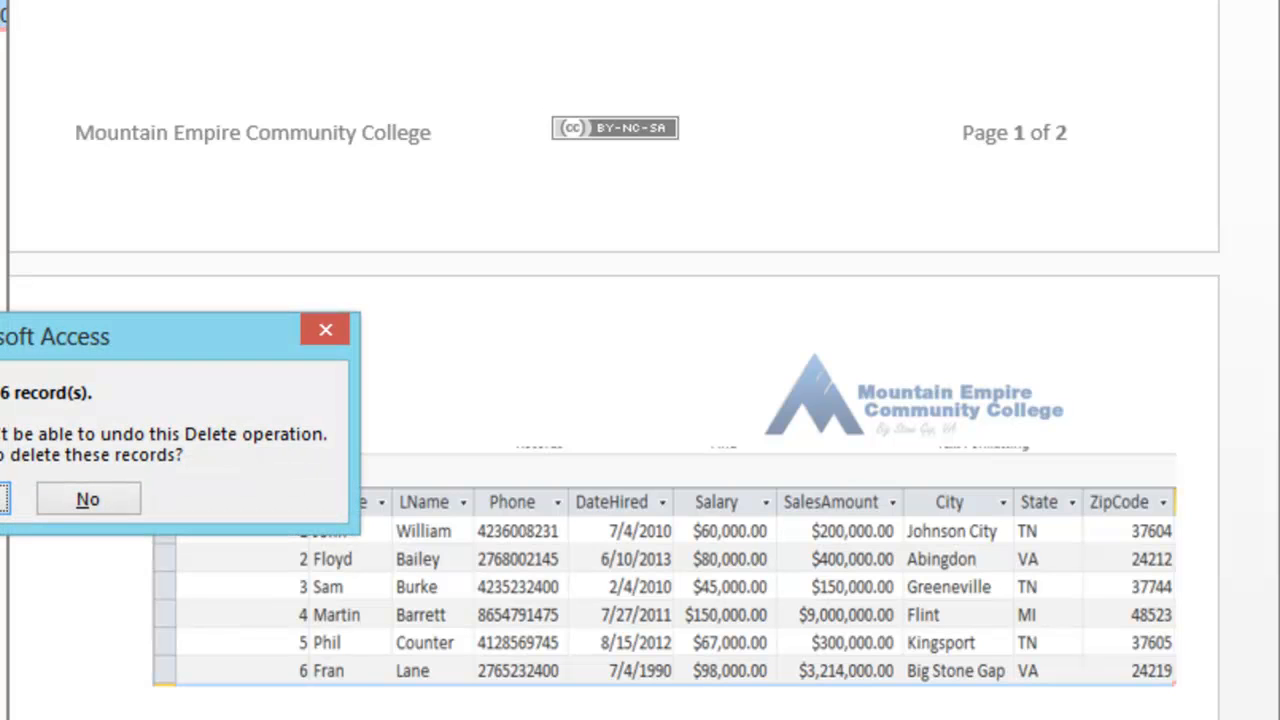
key("Return")
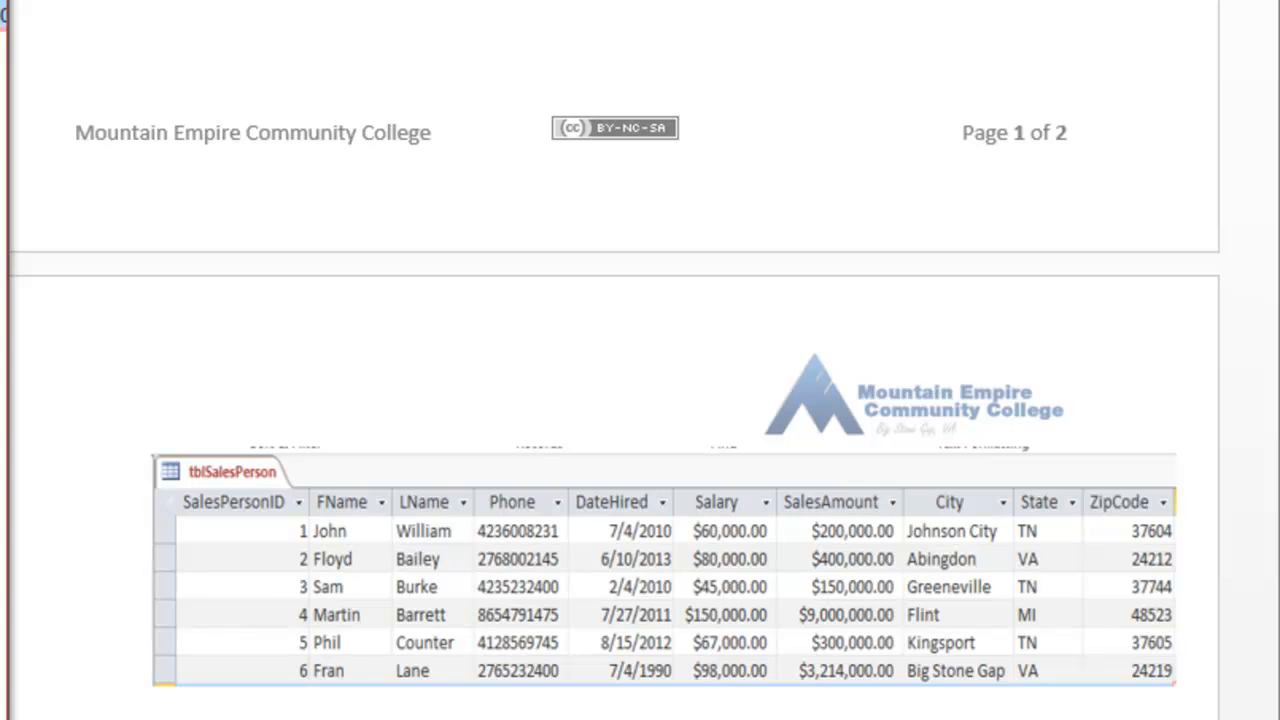
key("ctrl+v")
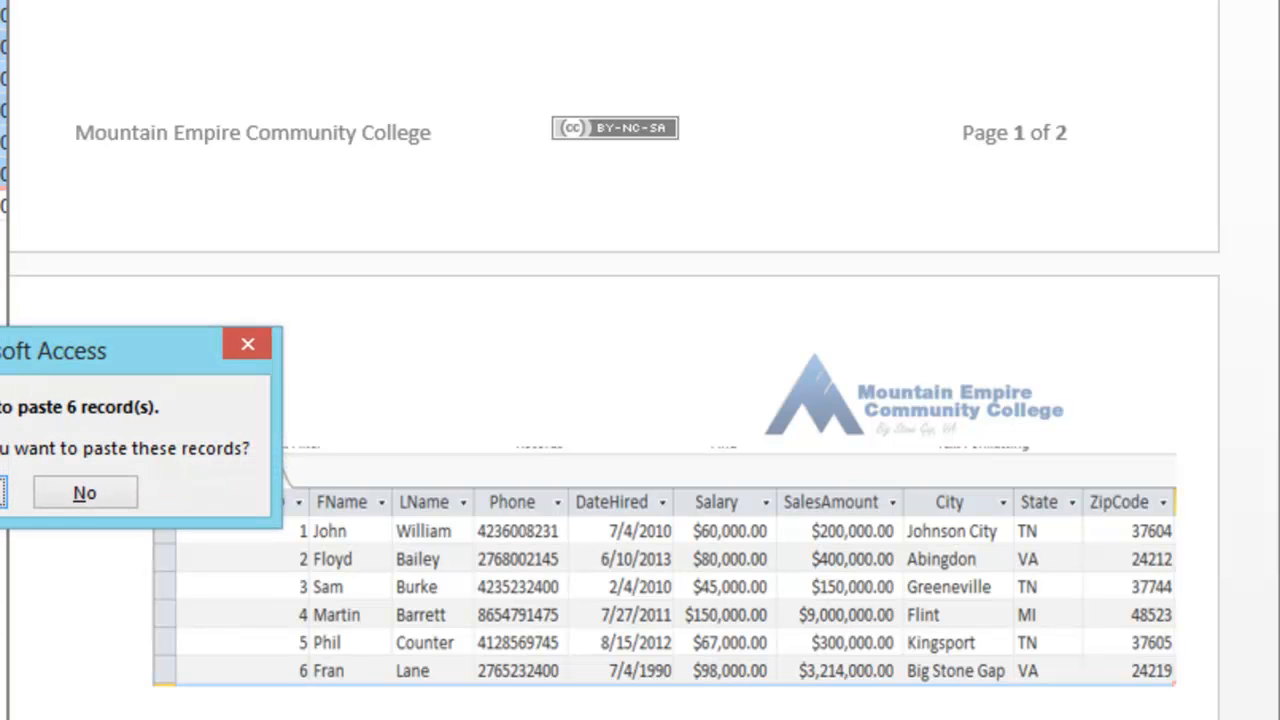
left_click(2, 497)
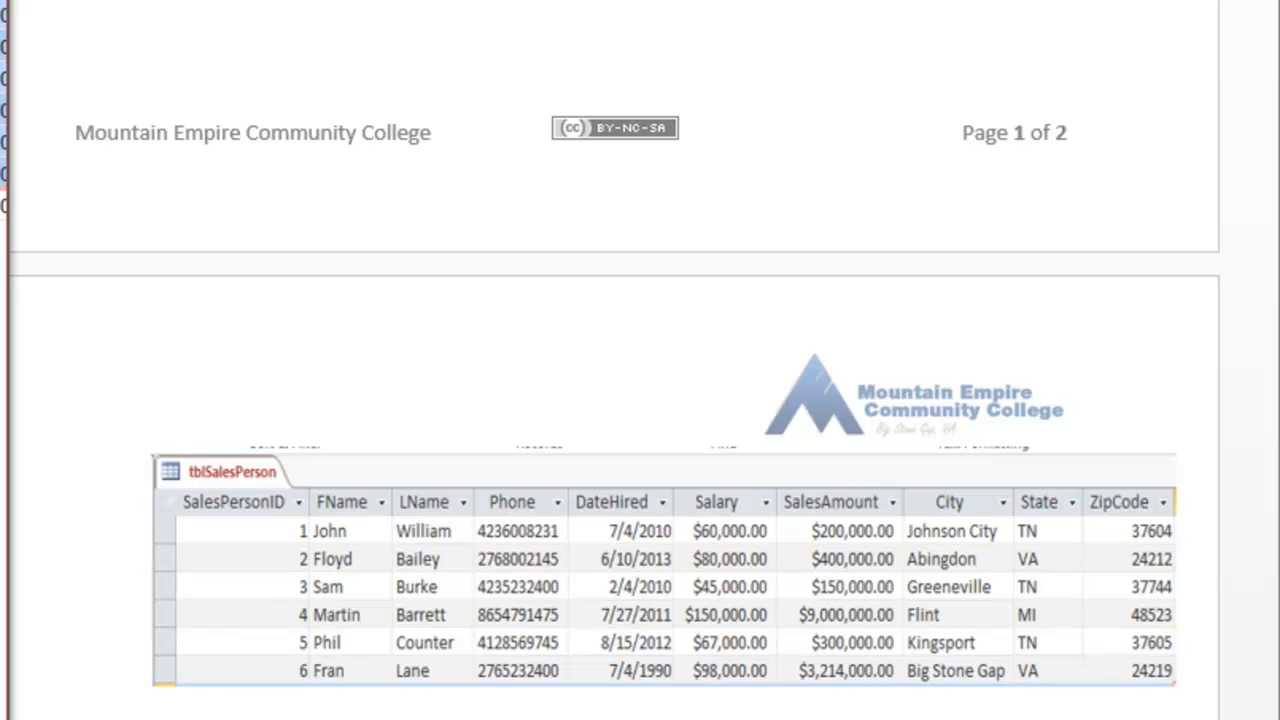
left_click(3, 15)
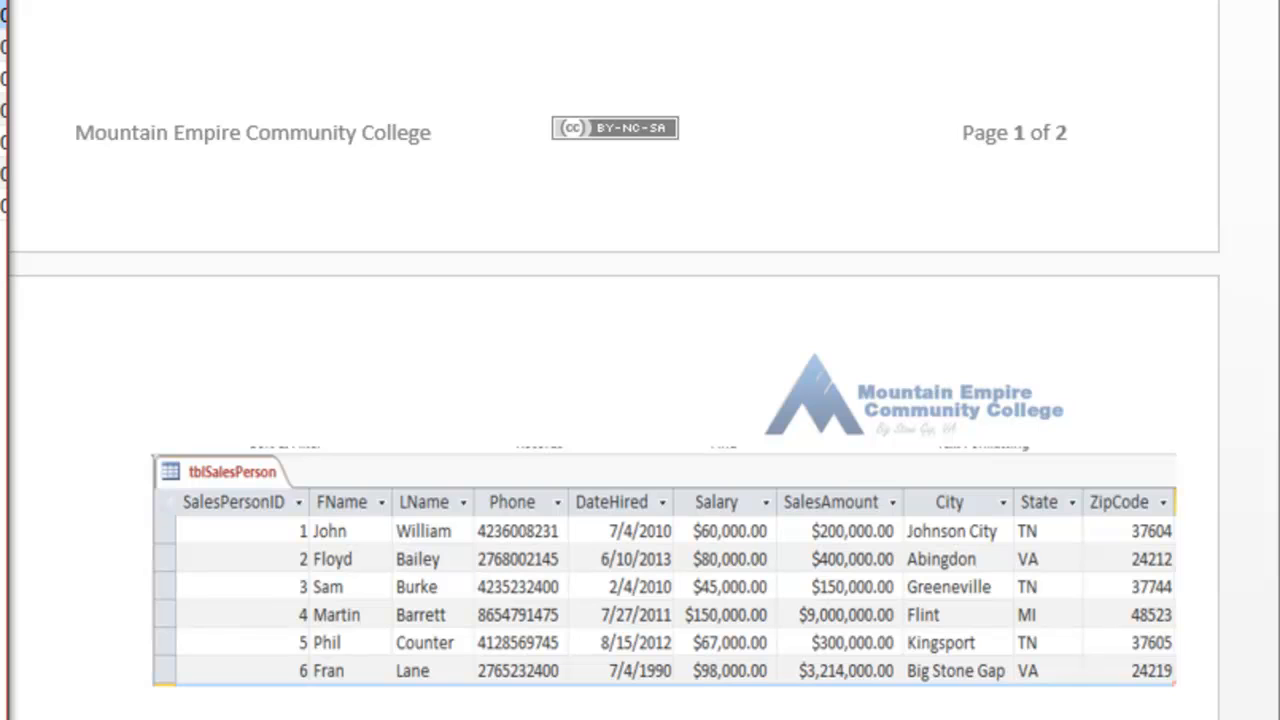
left_click(306, 540)
left_click(517, 552)
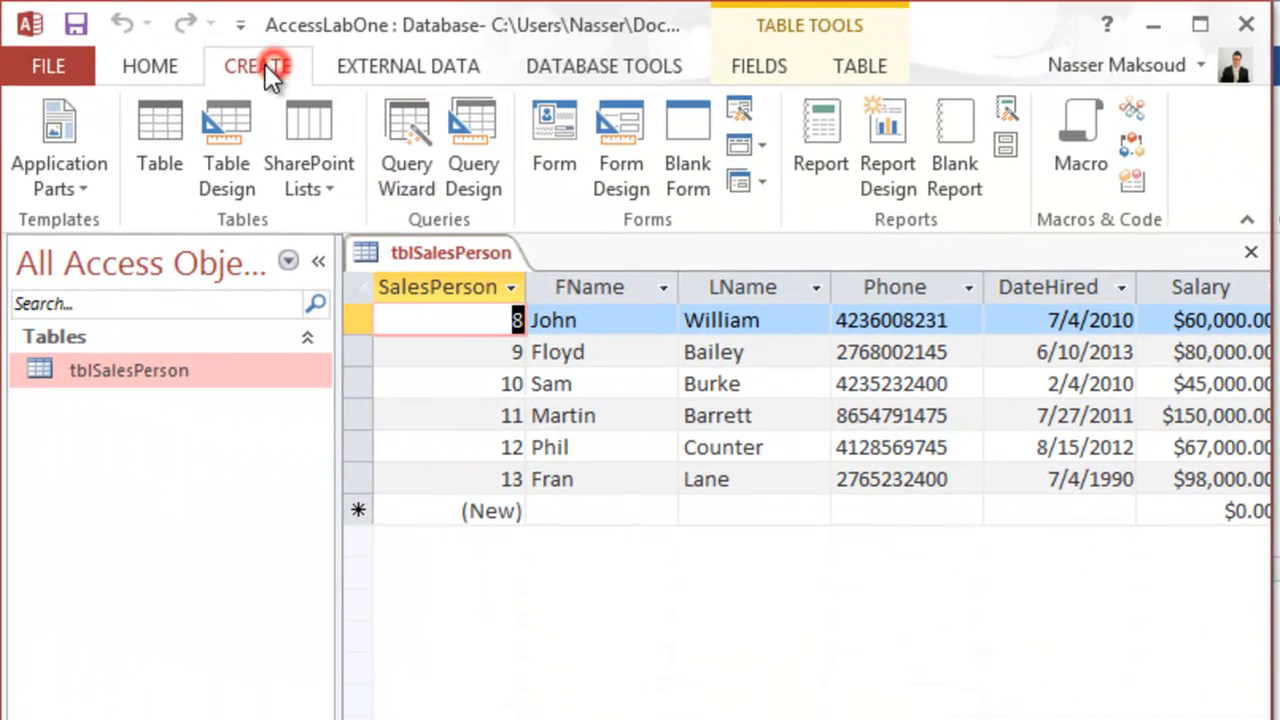
Step: Create a new table and open it in Design View, saving it under the name tblCustome
left_click(149, 123)
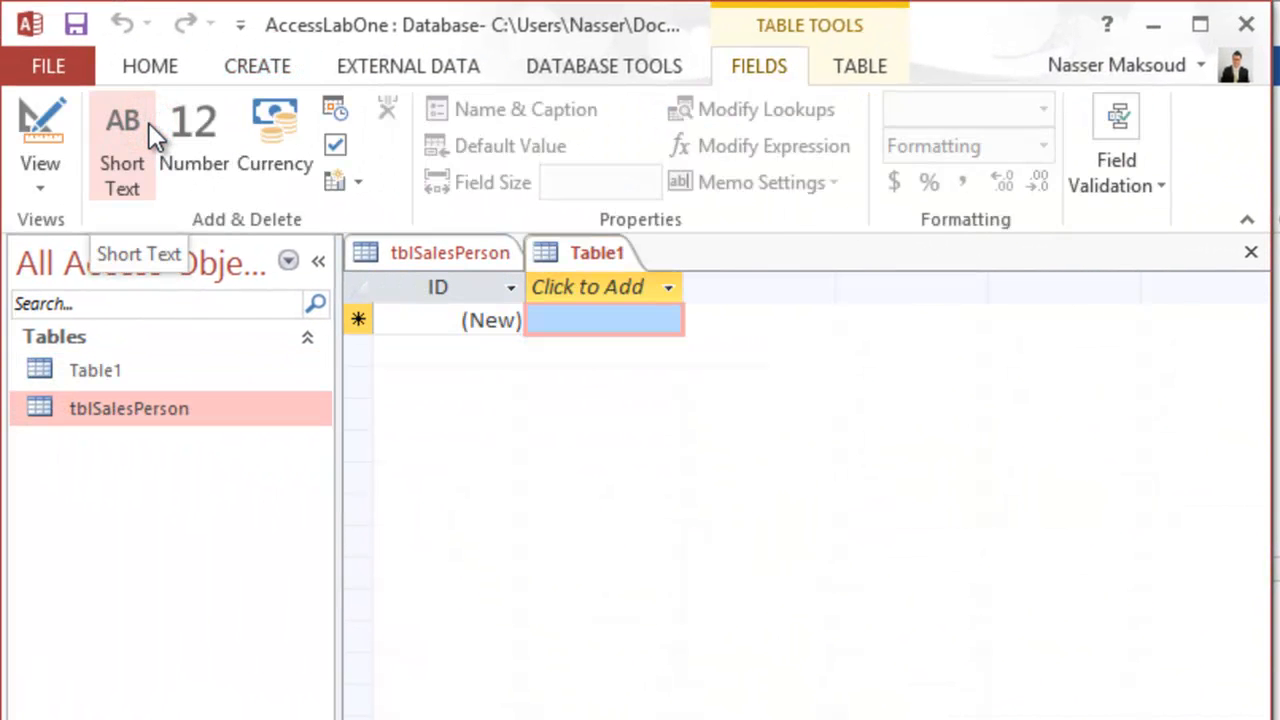
left_click(50, 122)
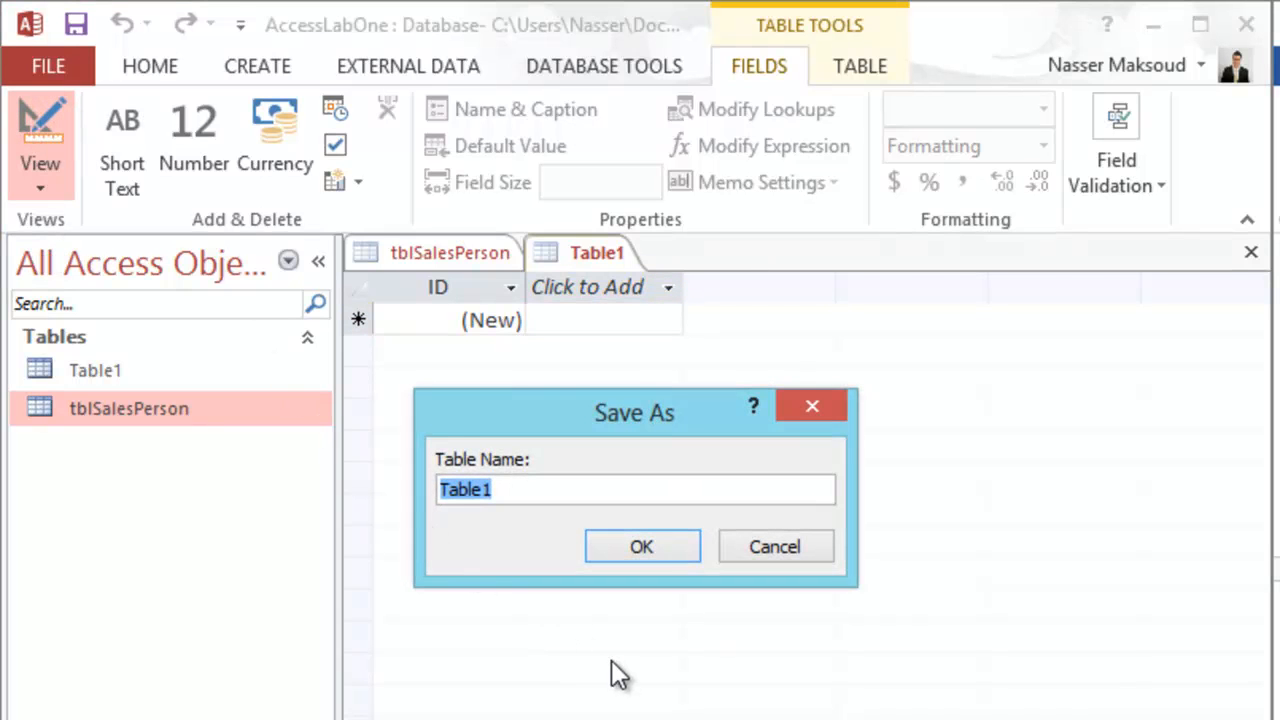
type("tbl")
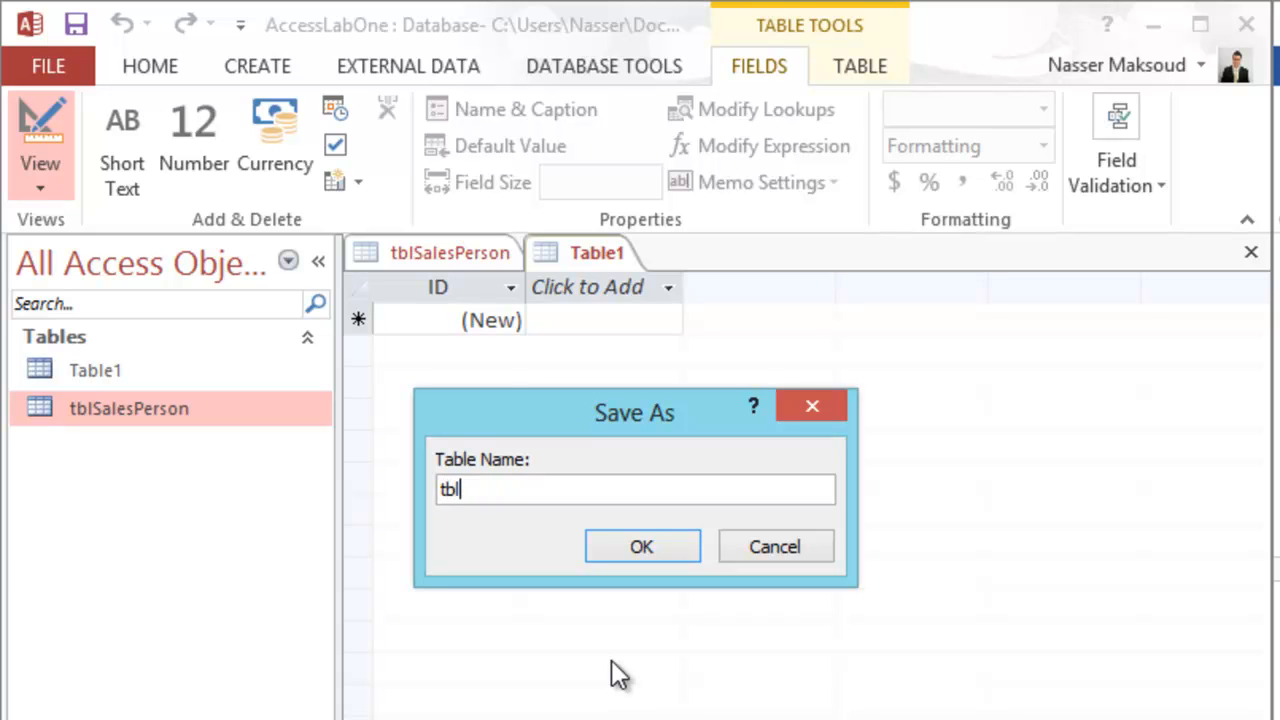
type("Cu")
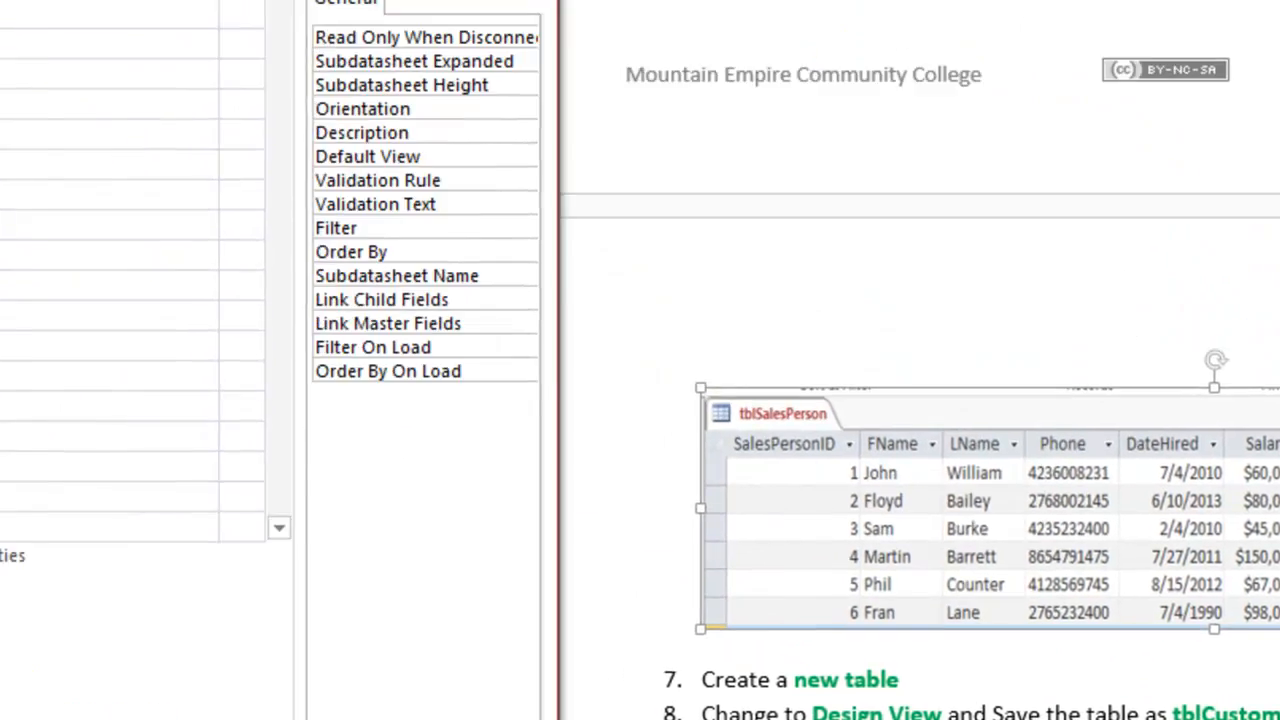
Step: Rename the new table's ID field to CustomerID and set its data type to Short Text
left_click(366, 317)
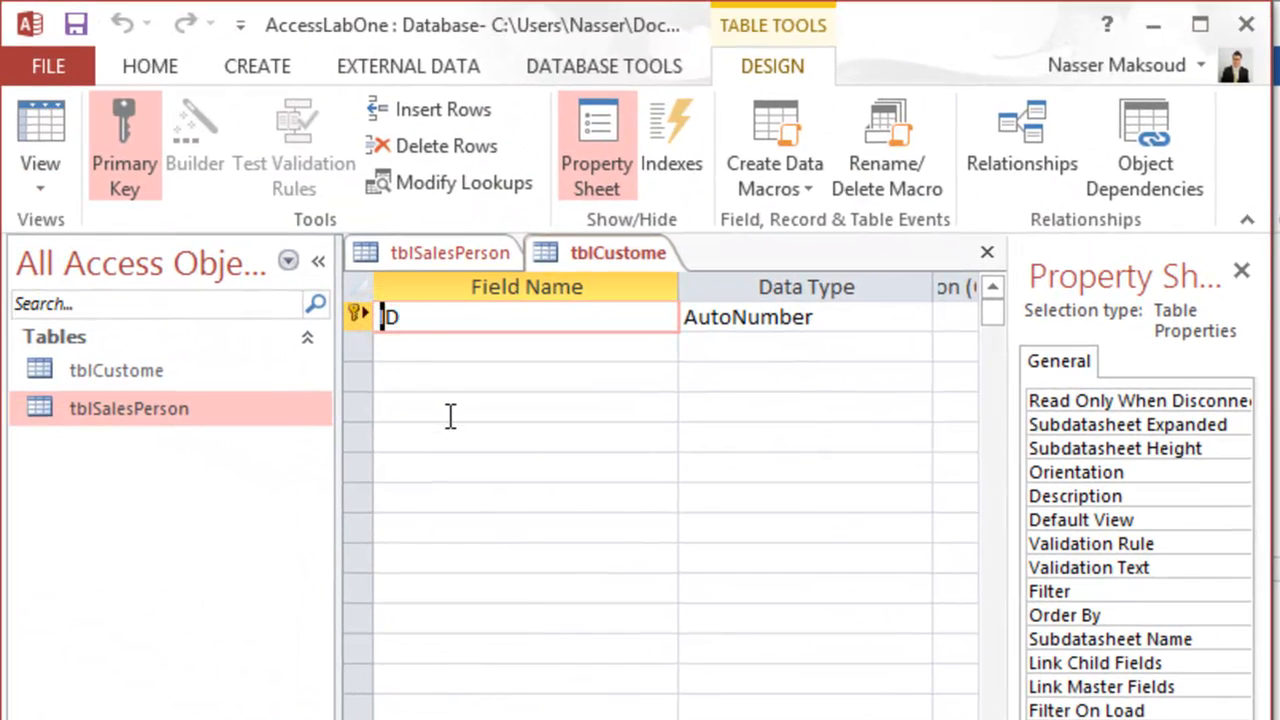
left_click(378, 315)
type("Customer")
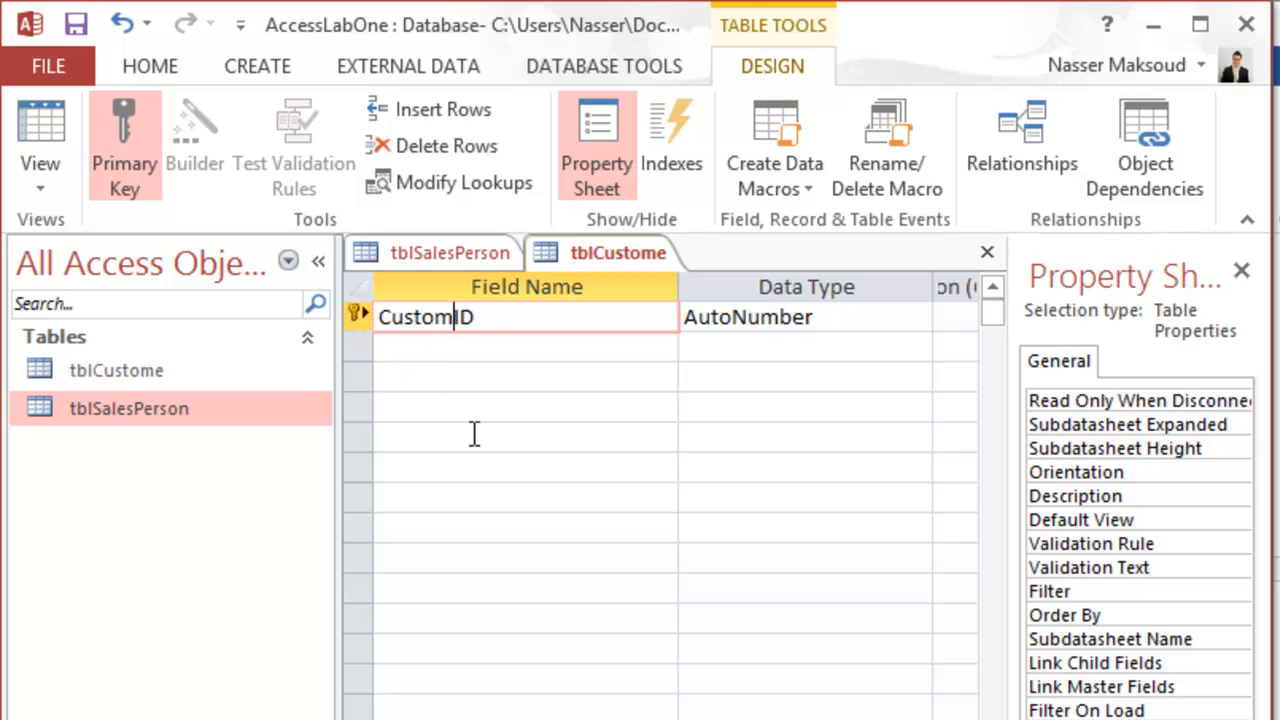
left_click(781, 317)
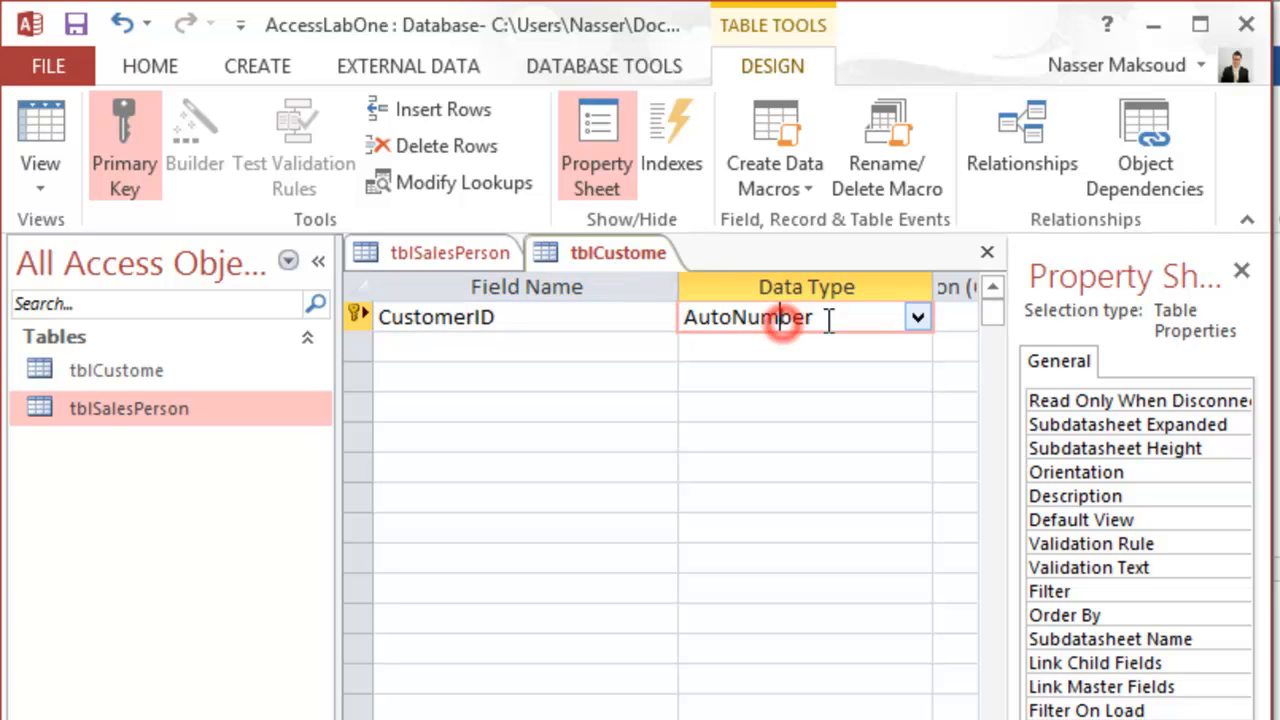
left_click(920, 319)
left_click(857, 347)
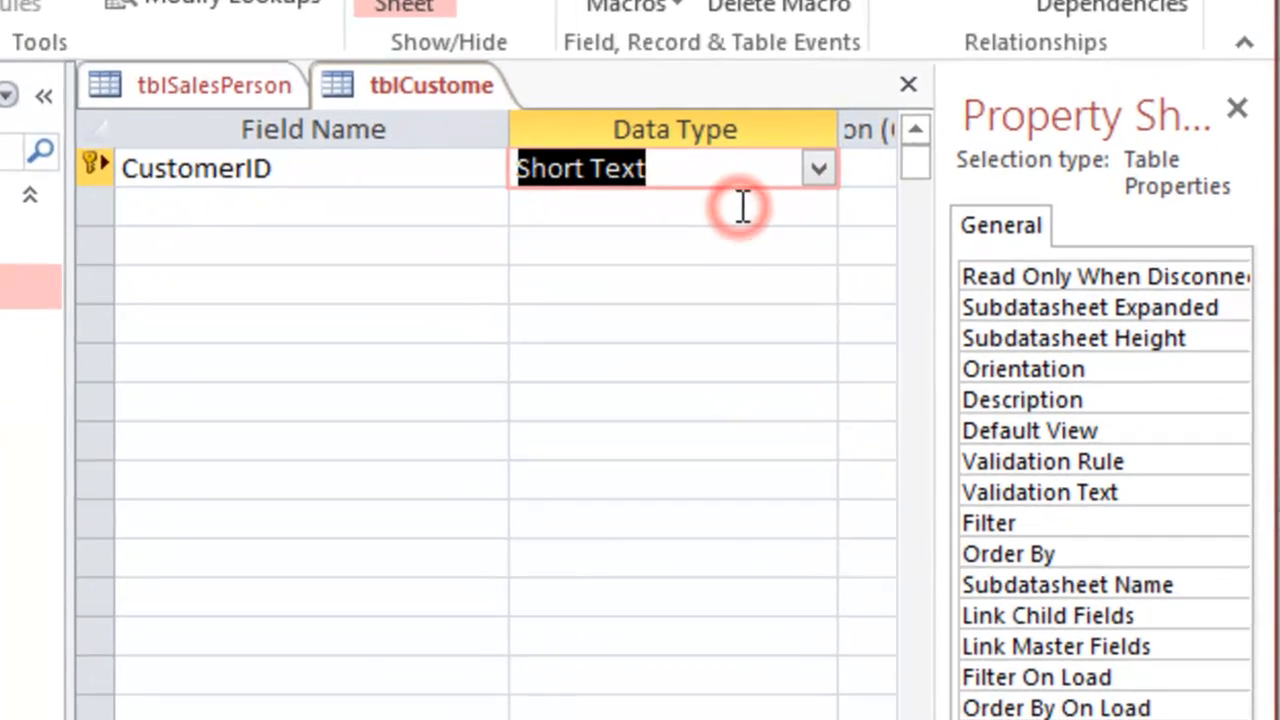
left_click(748, 349)
left_click(364, 133)
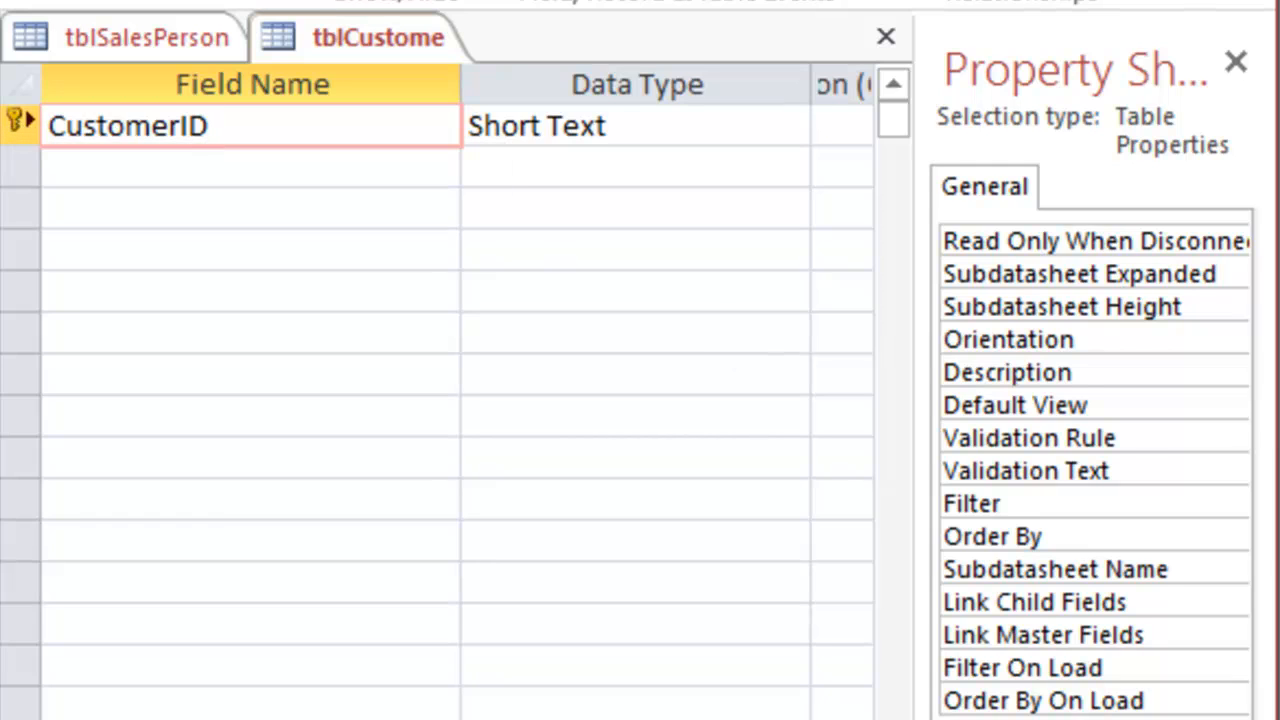
Step: Add a Company field with the Short Text data type below CustomerID
left_click(245, 165)
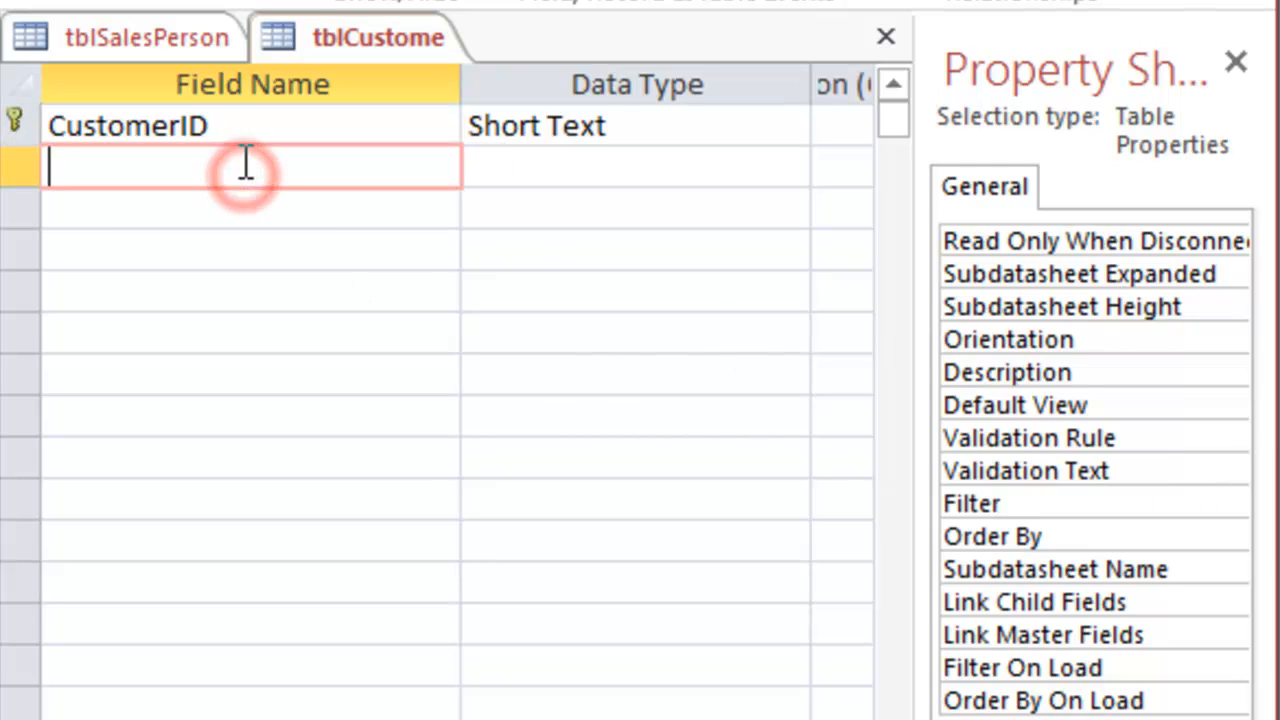
type("C")
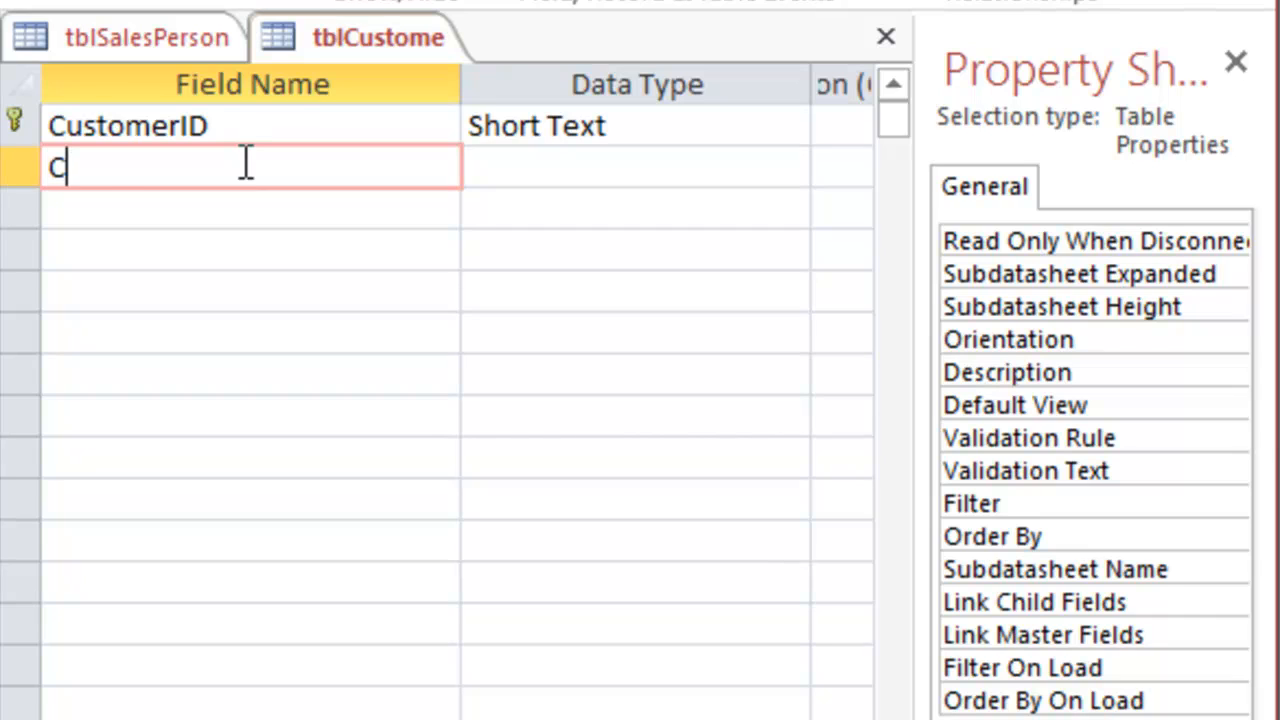
type("ompant")
key("BackSpace")
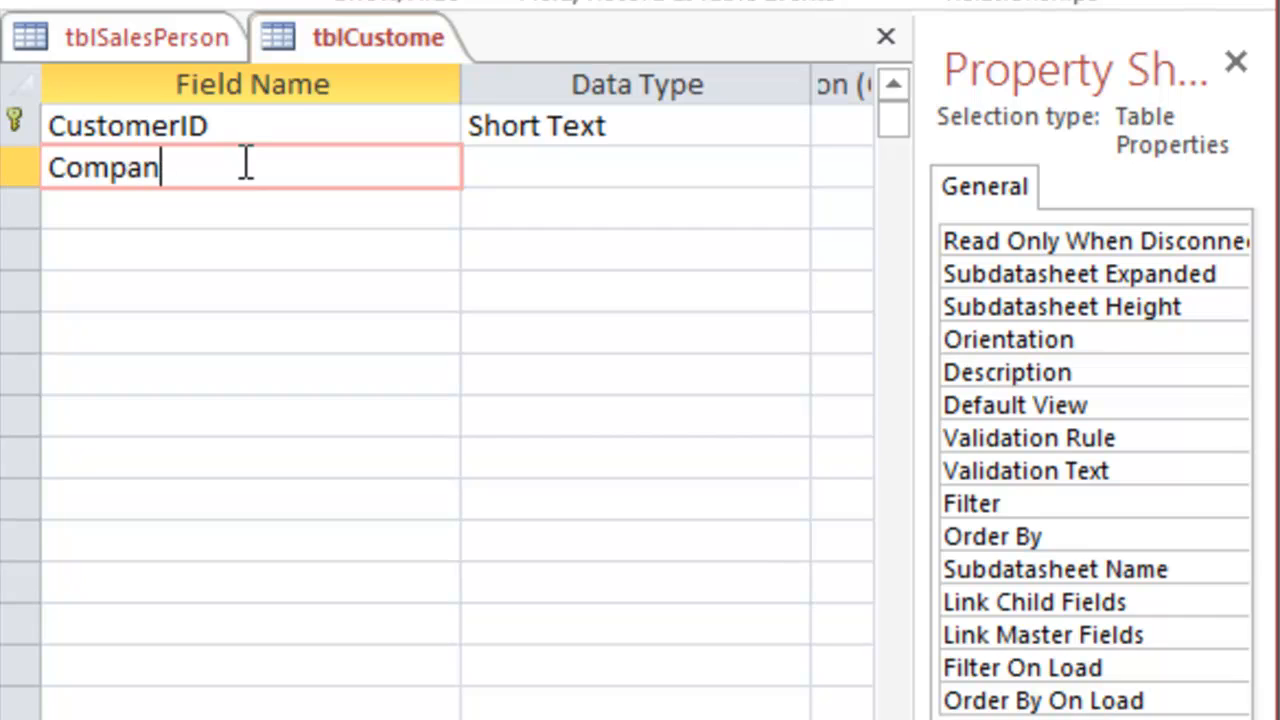
type("y")
key("Tab")
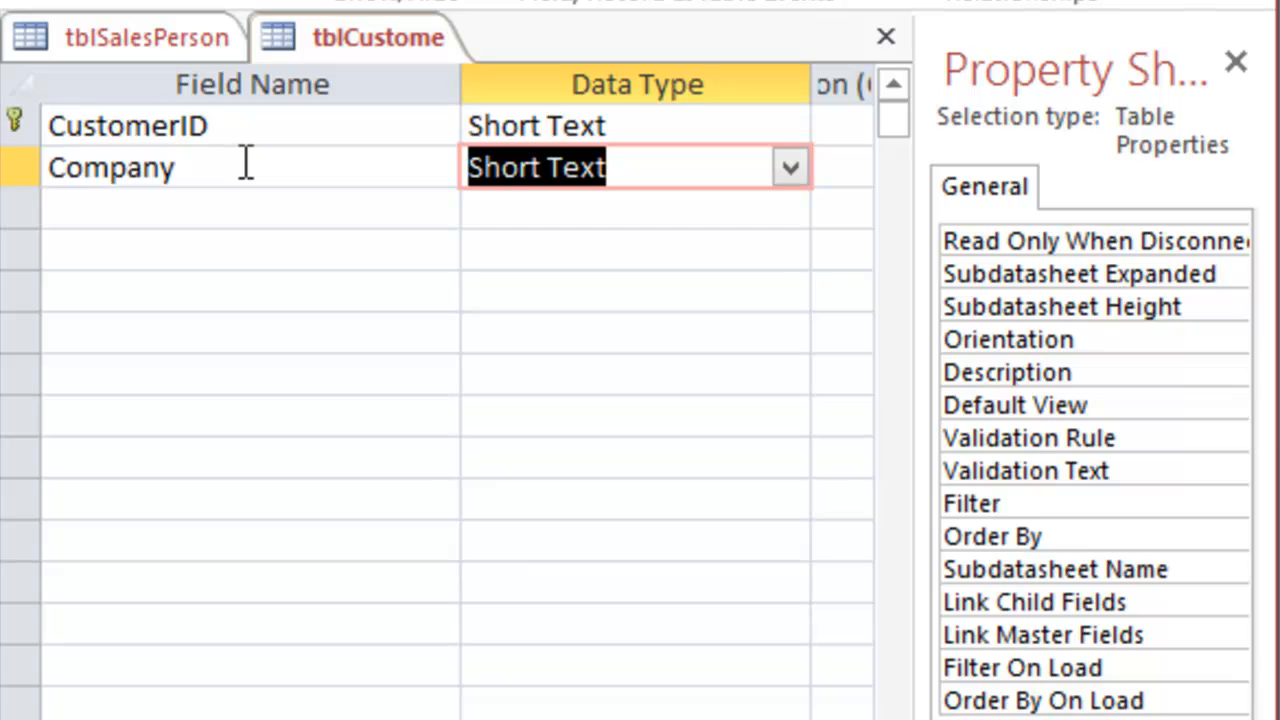
key("Tab")
key("Tab")
Step: Add a Phone field with the Short Text data type below Company
type("P")
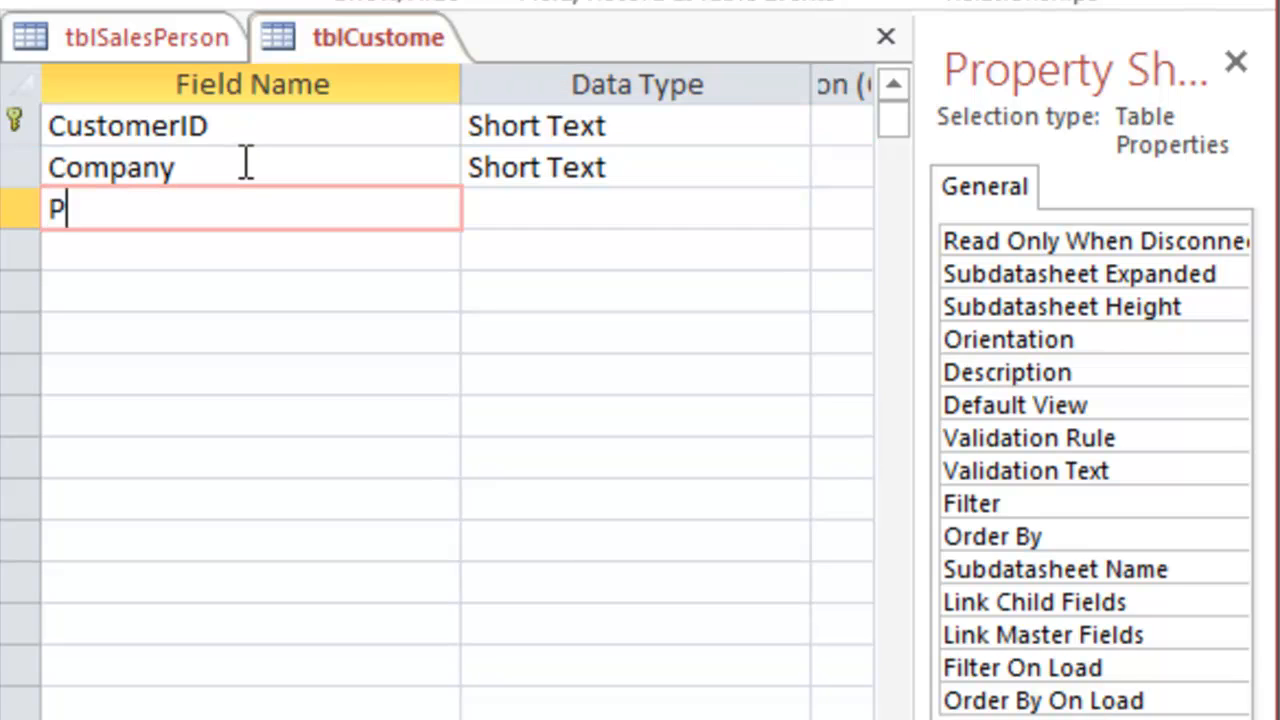
type("honme")
key("BackSpace")
key("BackSpace")
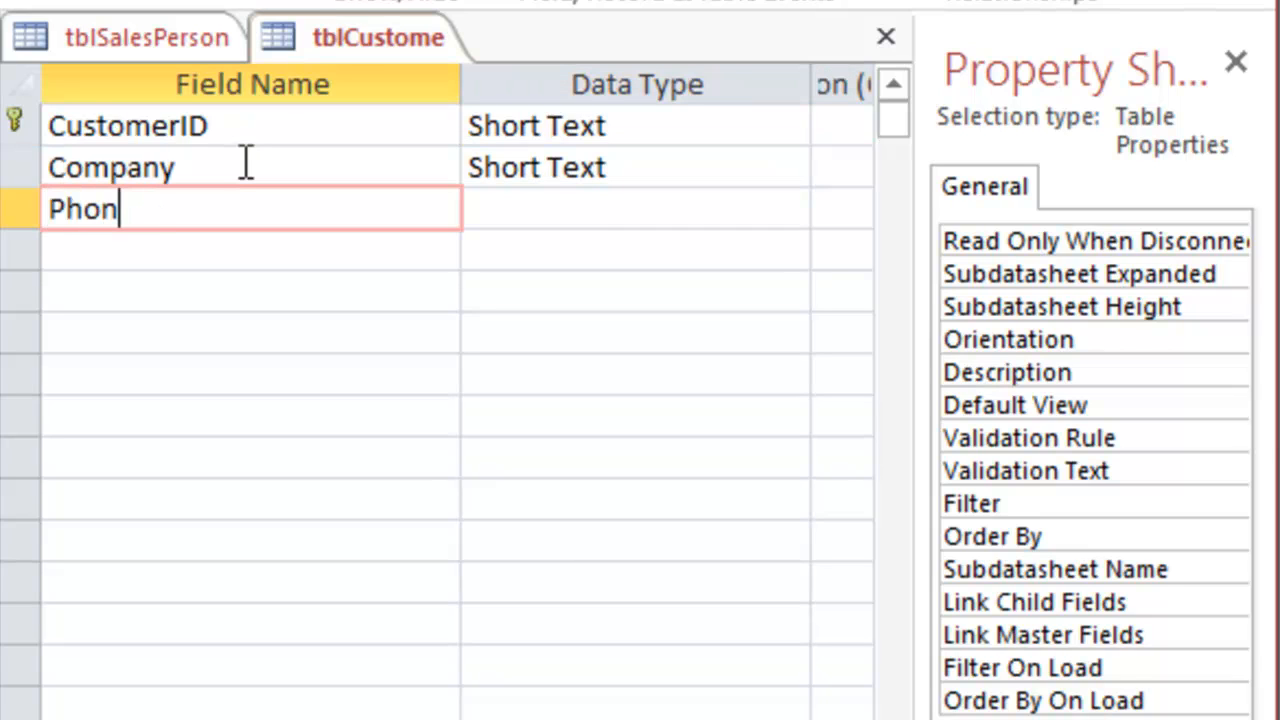
type("e")
key("Tab")
key("Tab")
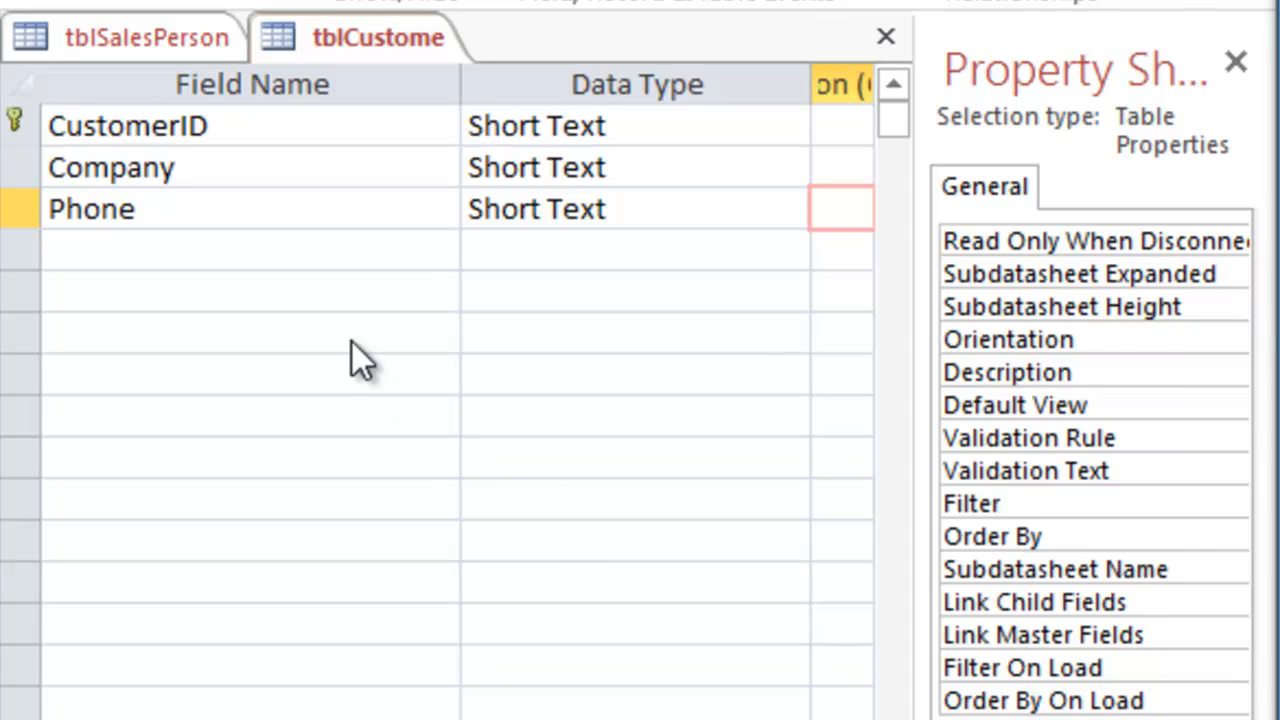
Step: Add the City and State fields as Short Text and the ZipCode field as Number below Phone
left_click(303, 251)
type("City")
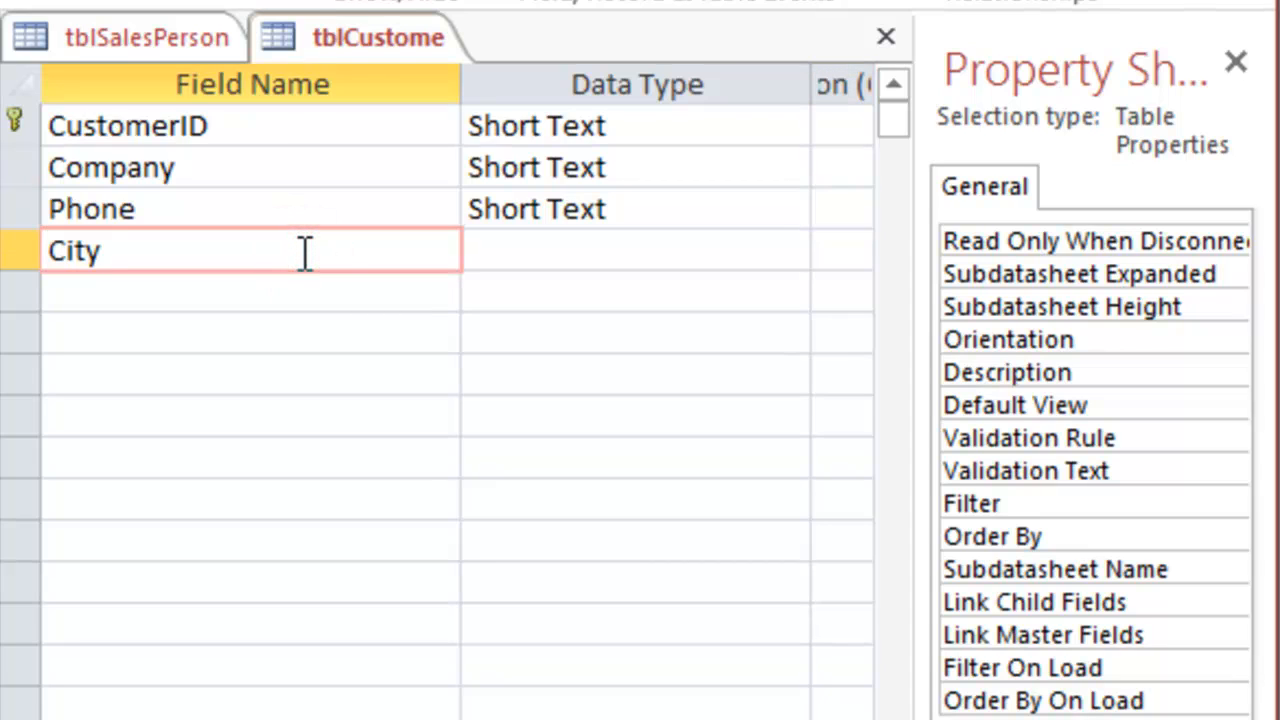
key("Tab")
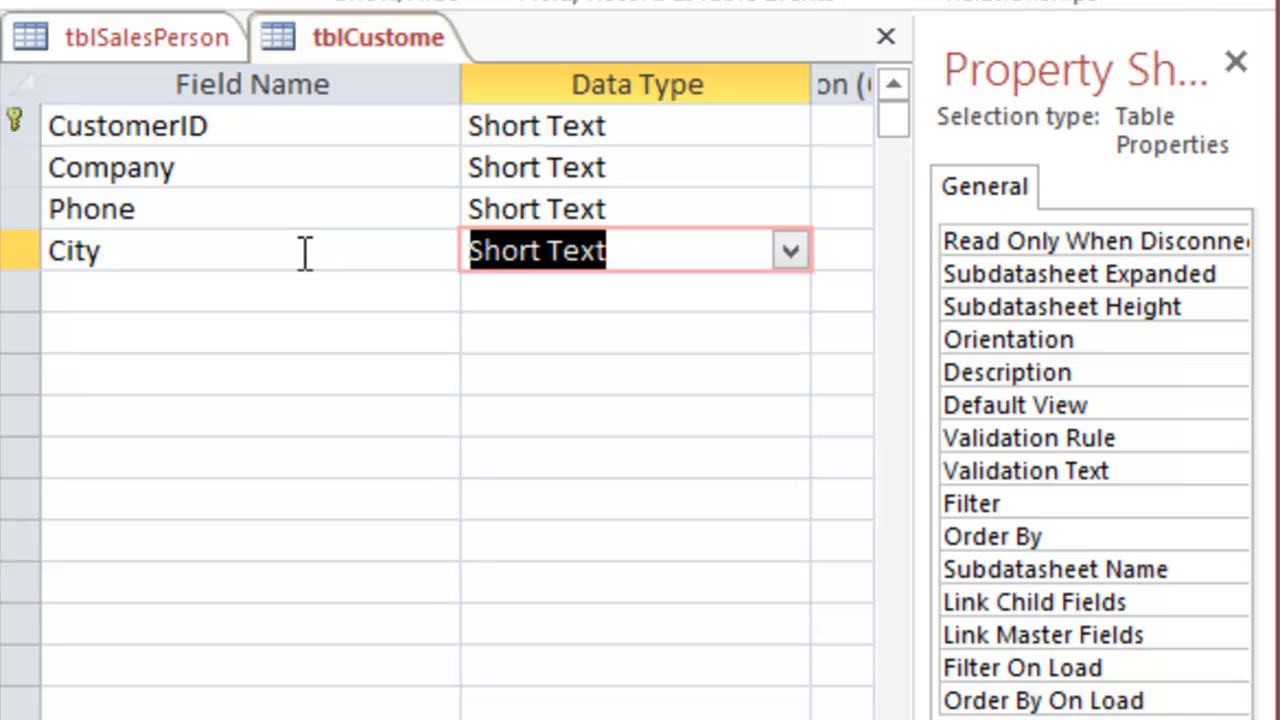
key("Tab")
key("Tab")
type("S")
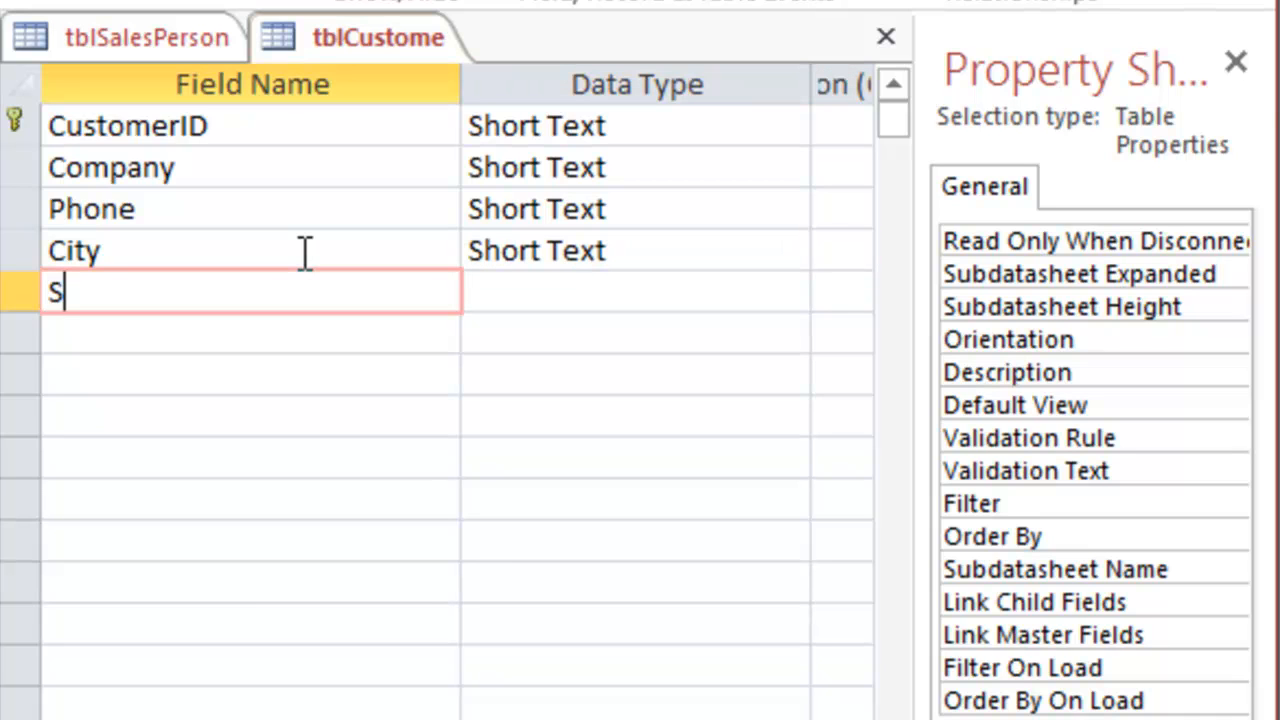
type("tate")
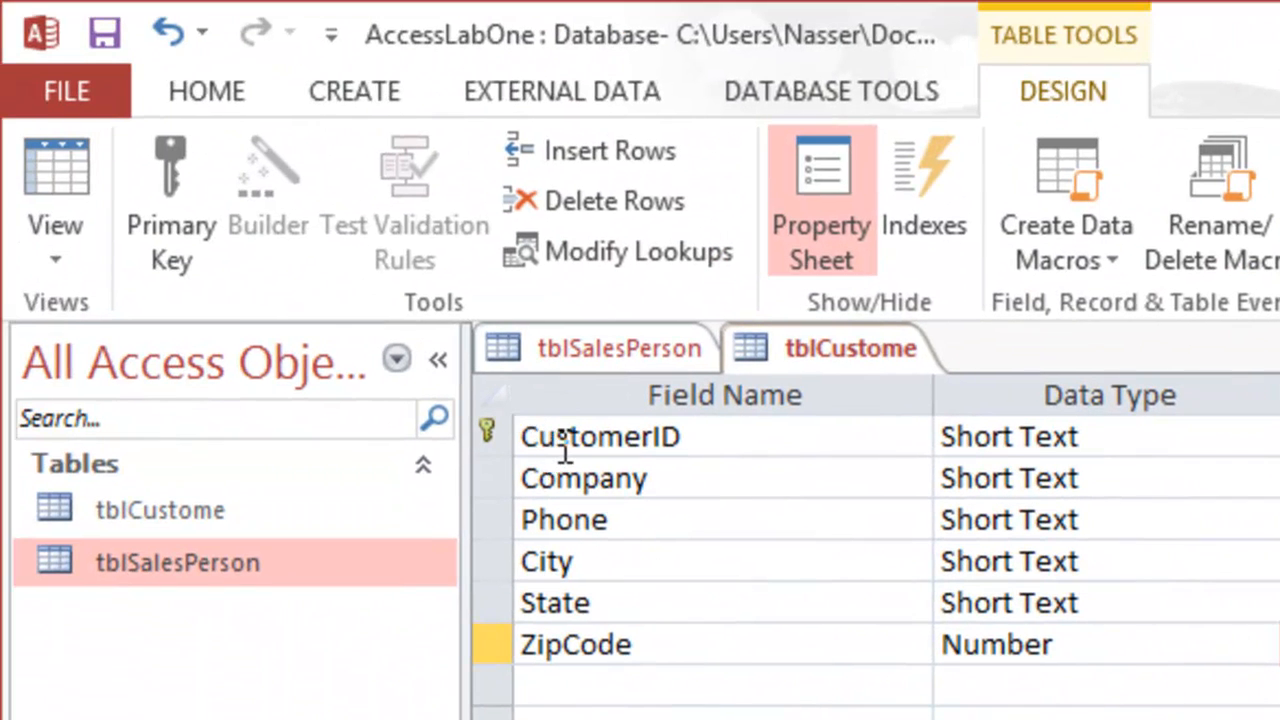
Step: Toggle the primary key off and back on for the CustomerID field and save the table
left_click_drag(474, 421, 477, 423)
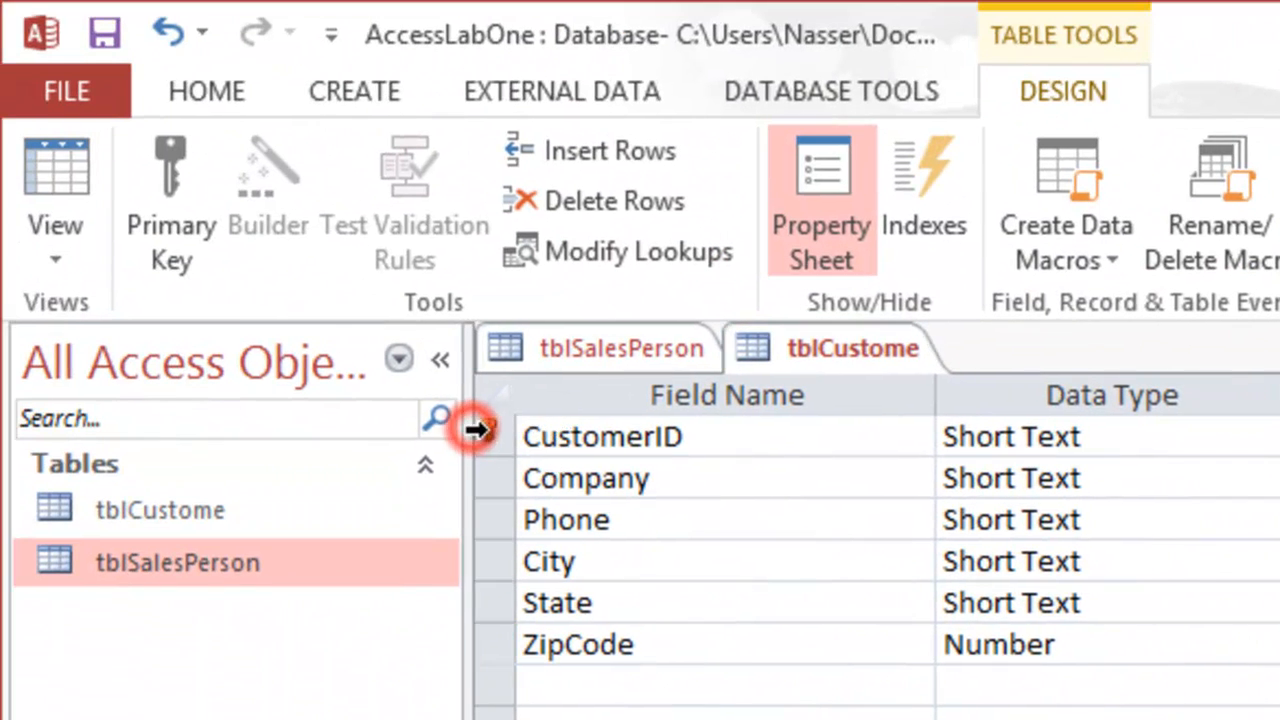
left_click(487, 433)
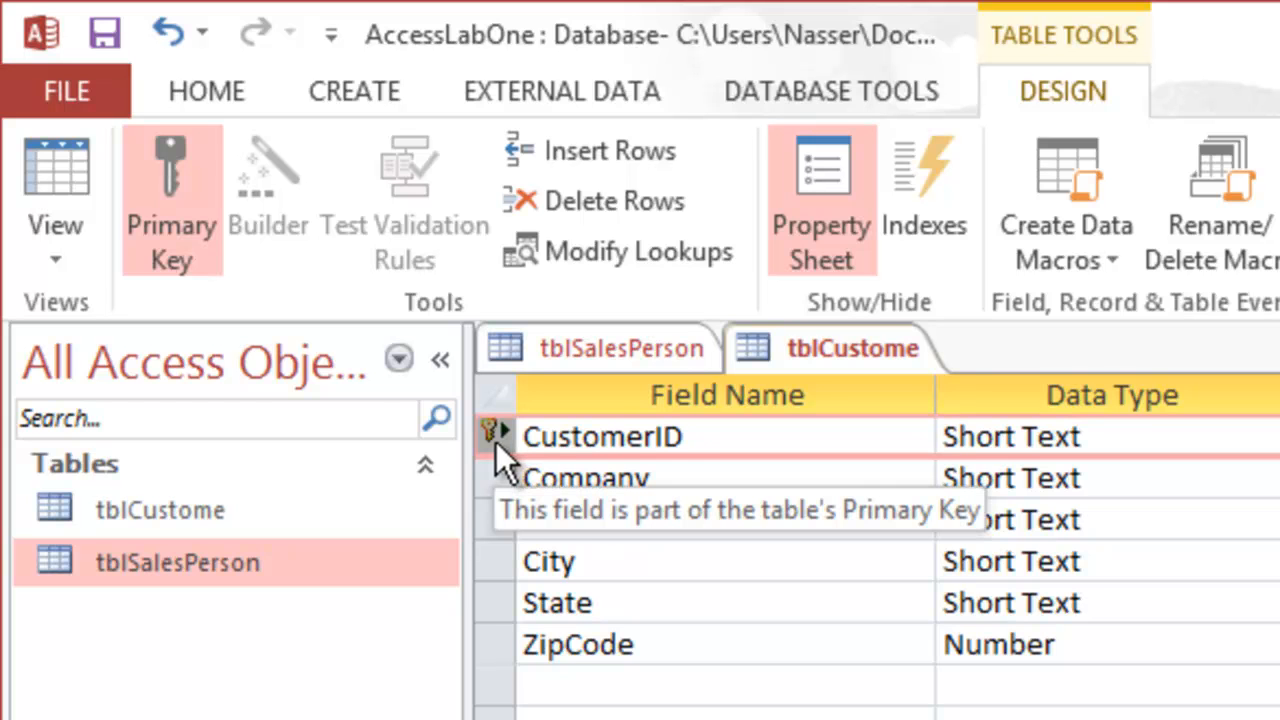
left_click(187, 200)
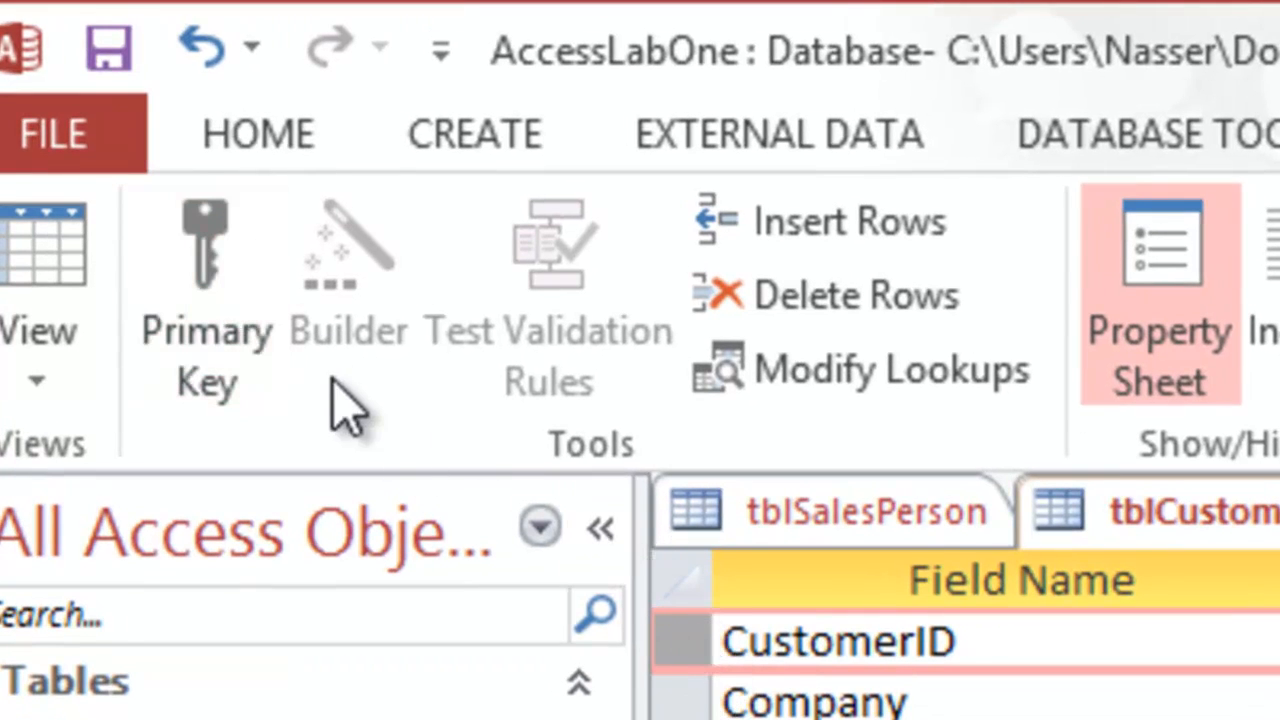
left_click(222, 278)
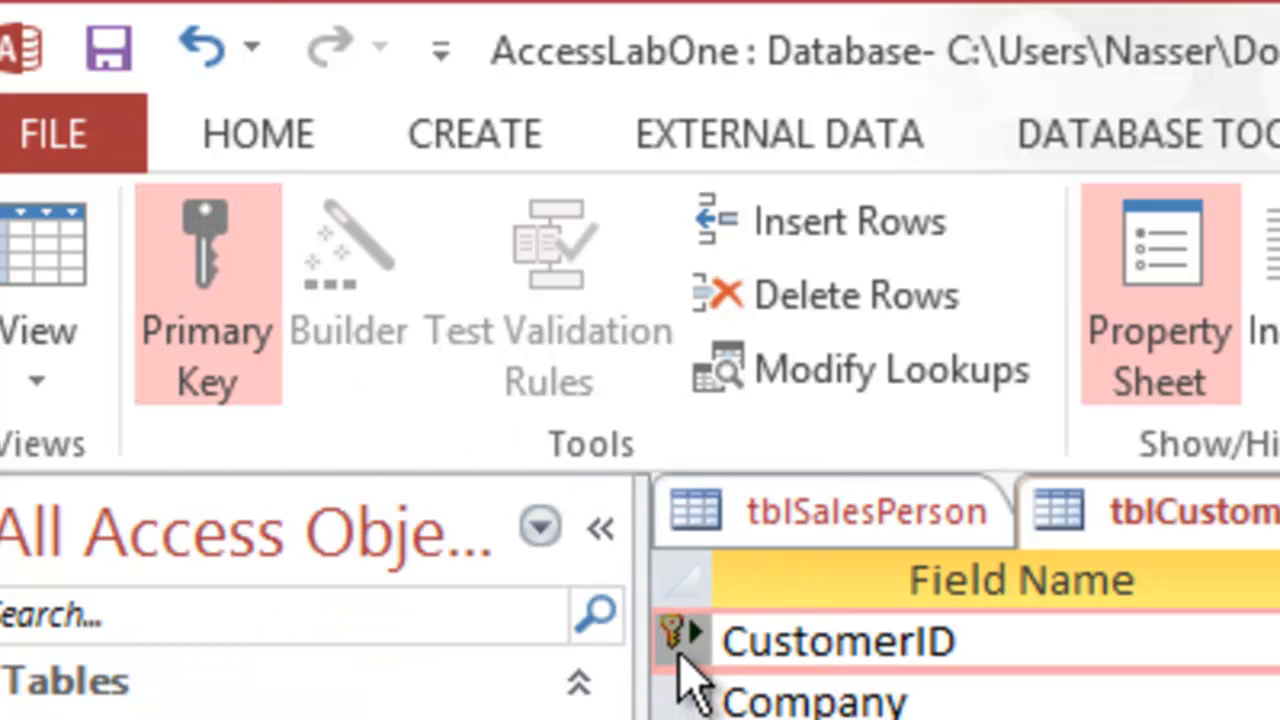
left_click(110, 46)
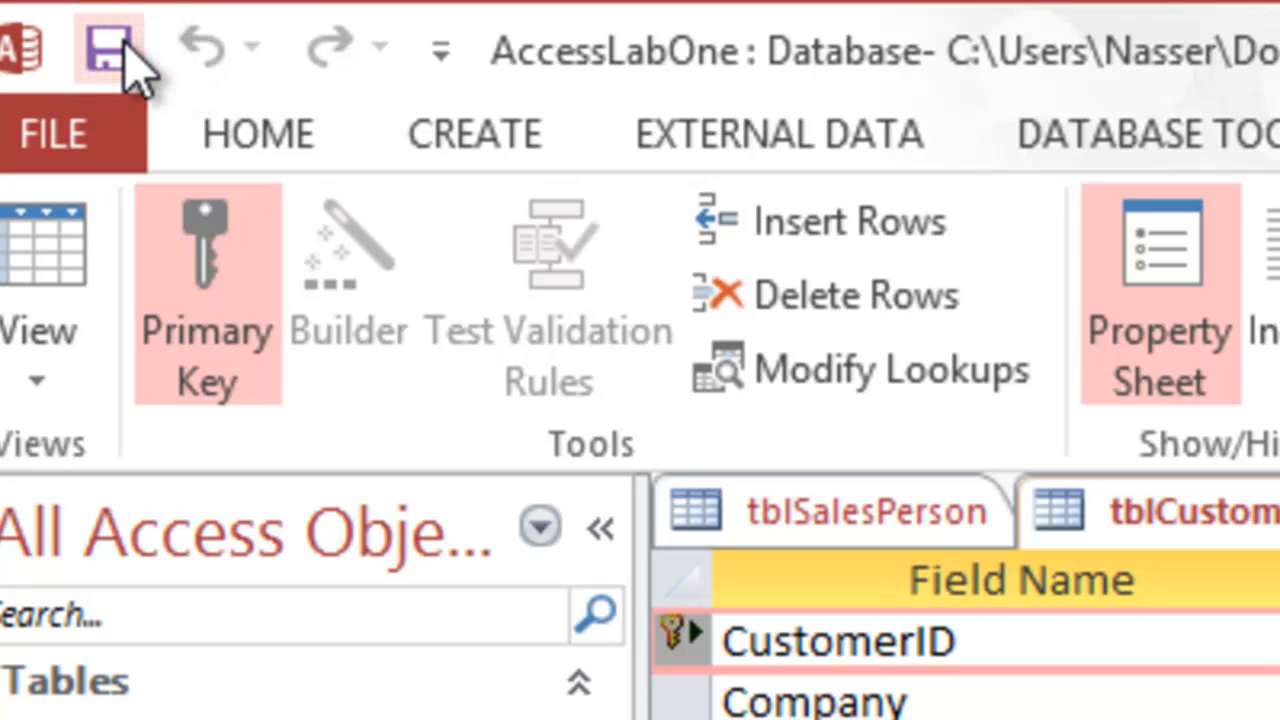
Step: Switch the customer table to Datasheet View and check the records required by step 12 of the lab document
left_click(20, 272)
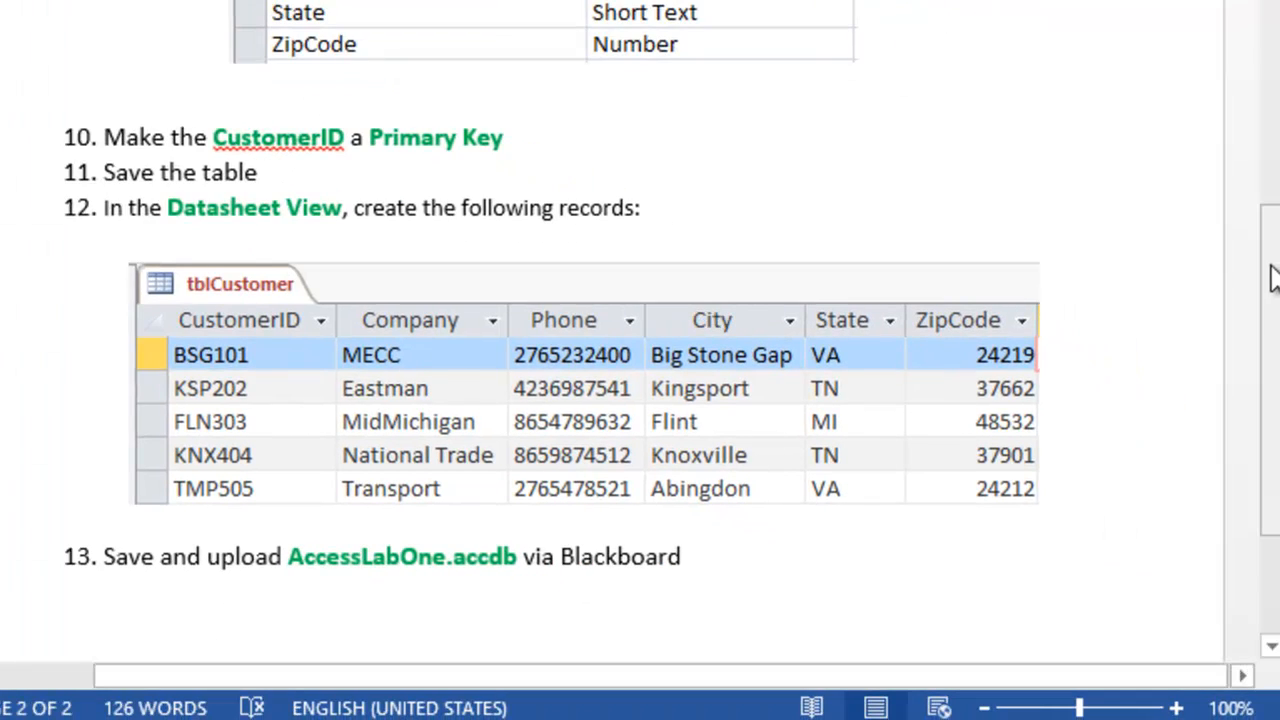
left_click_drag(1270, 245, 1264, 285)
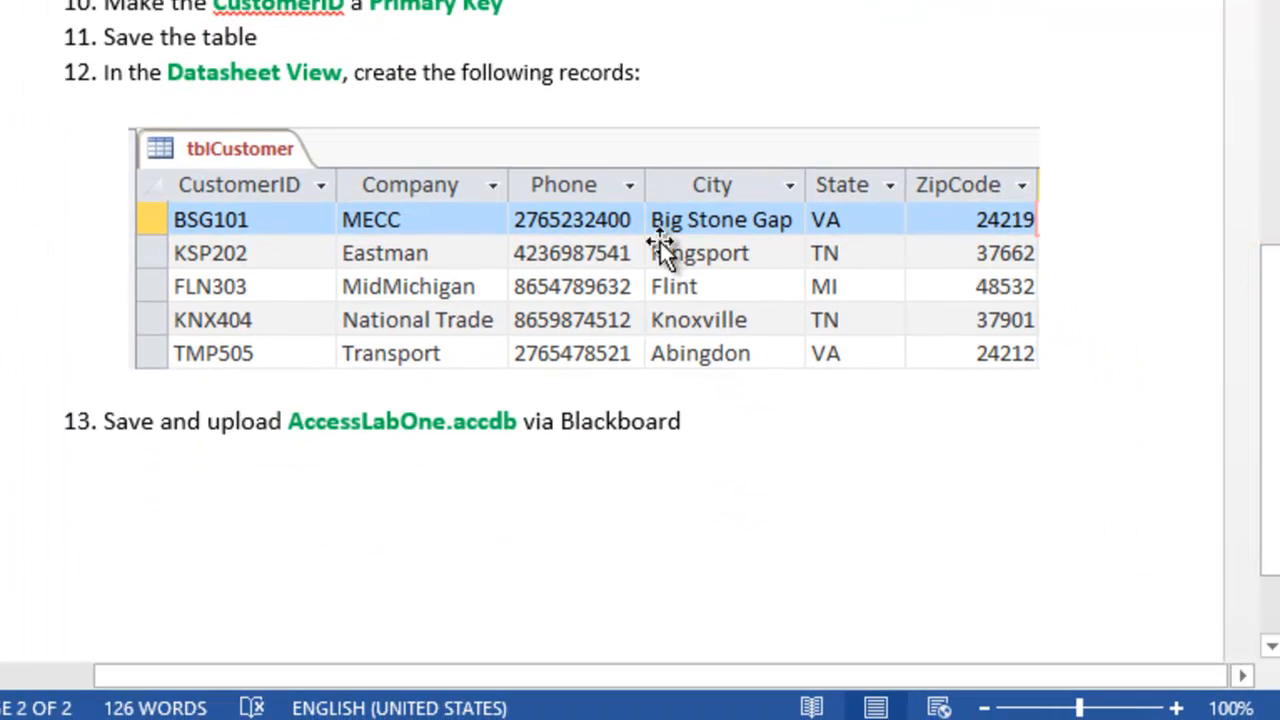
left_click(606, 230)
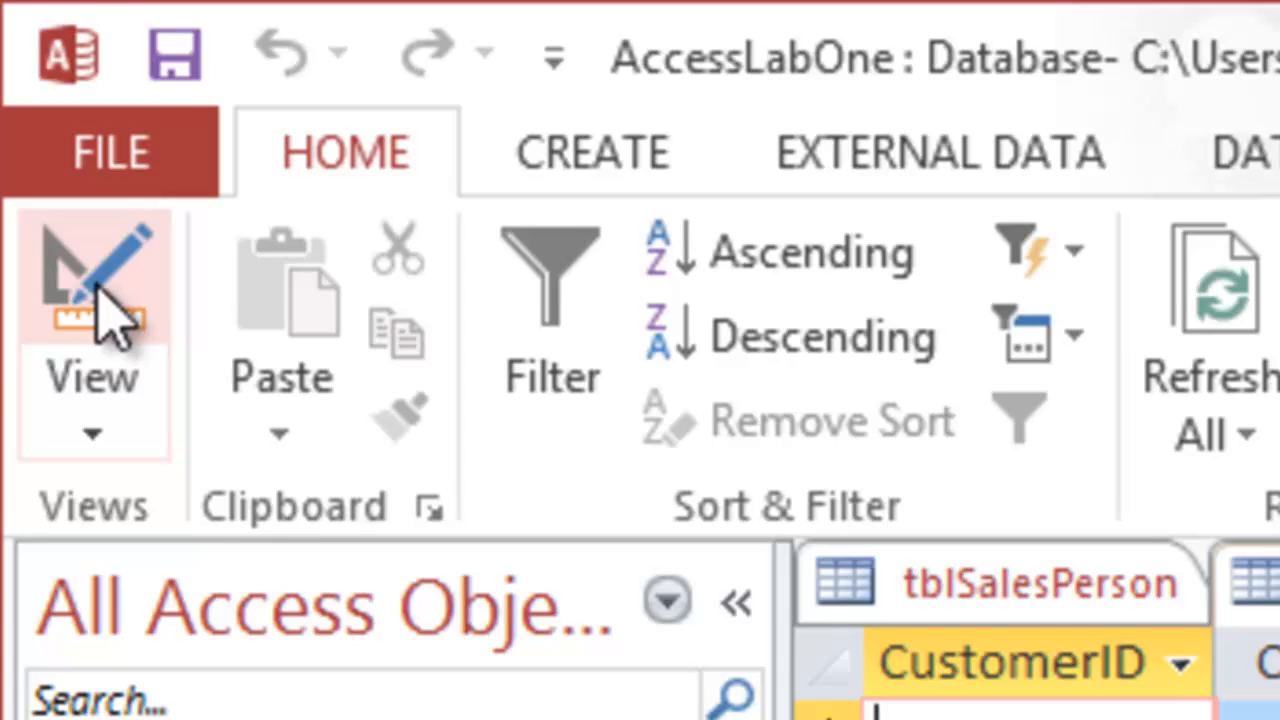
Step: Review the customer table's field names and data types in Design View and return to Datasheet View
left_click(114, 283)
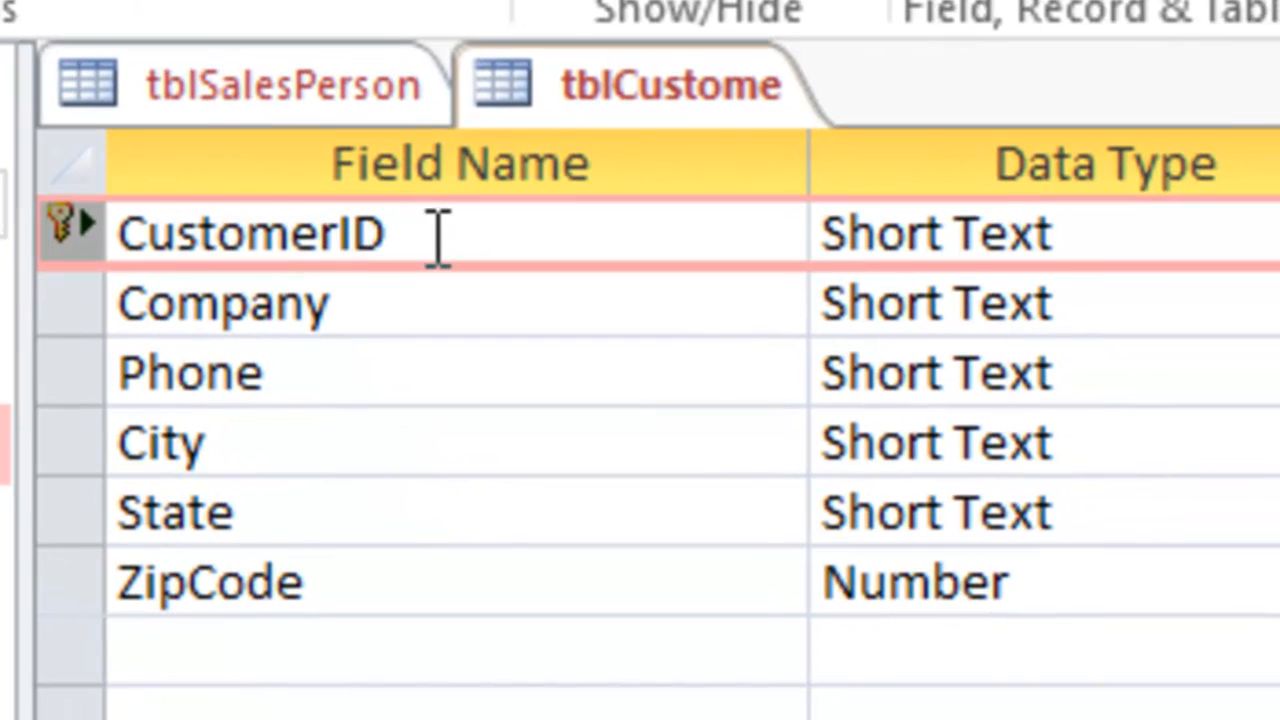
left_click(972, 225)
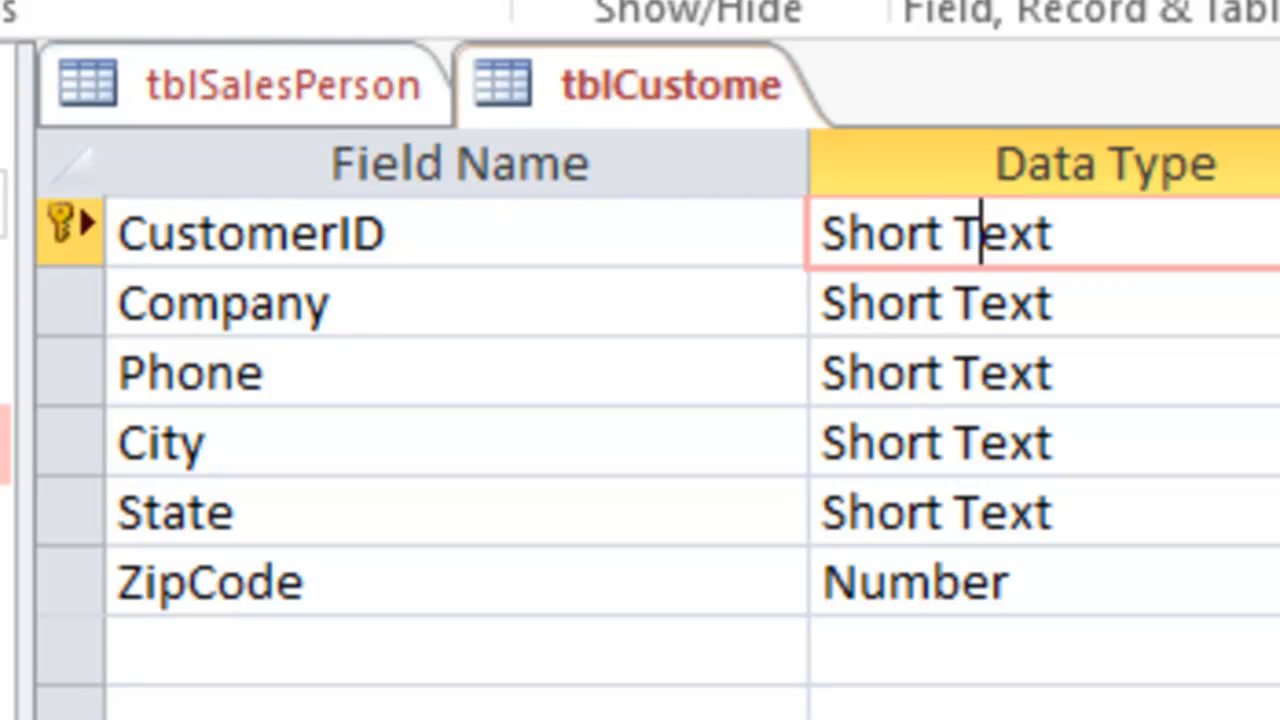
left_click(2, 2)
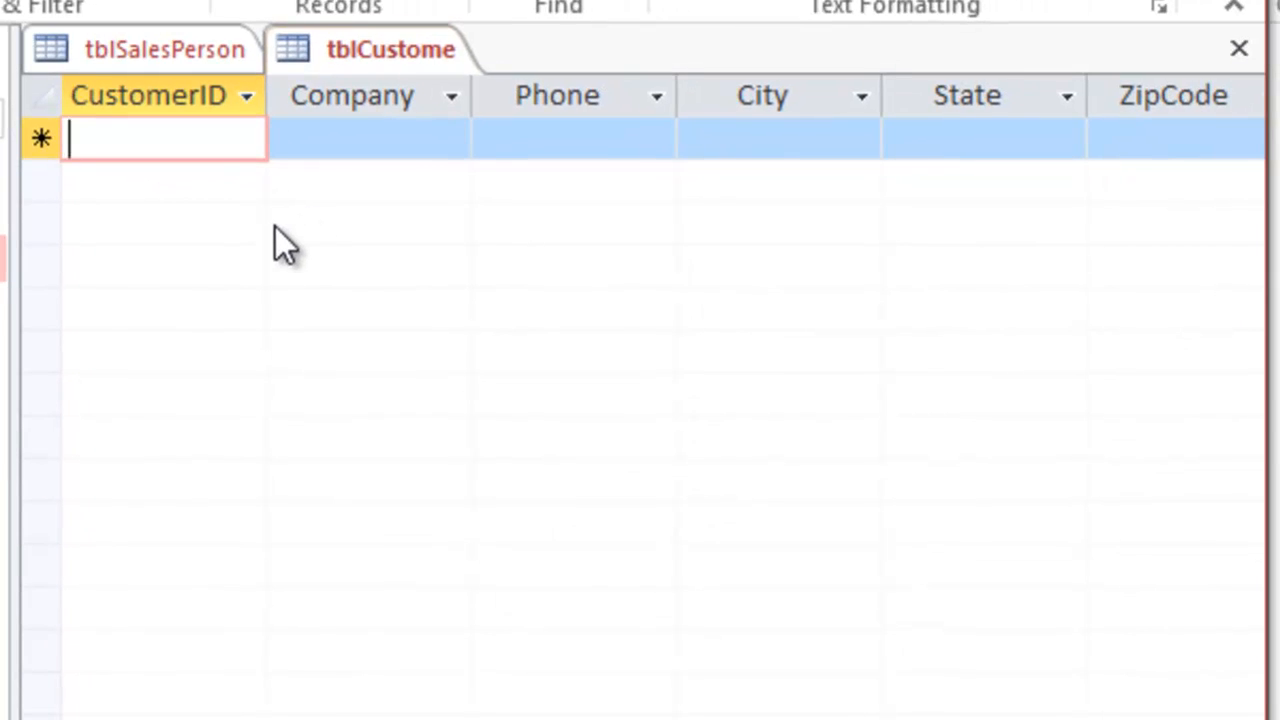
Step: Enter the first customer's ID in the CustomerID field of the first record
type("B")
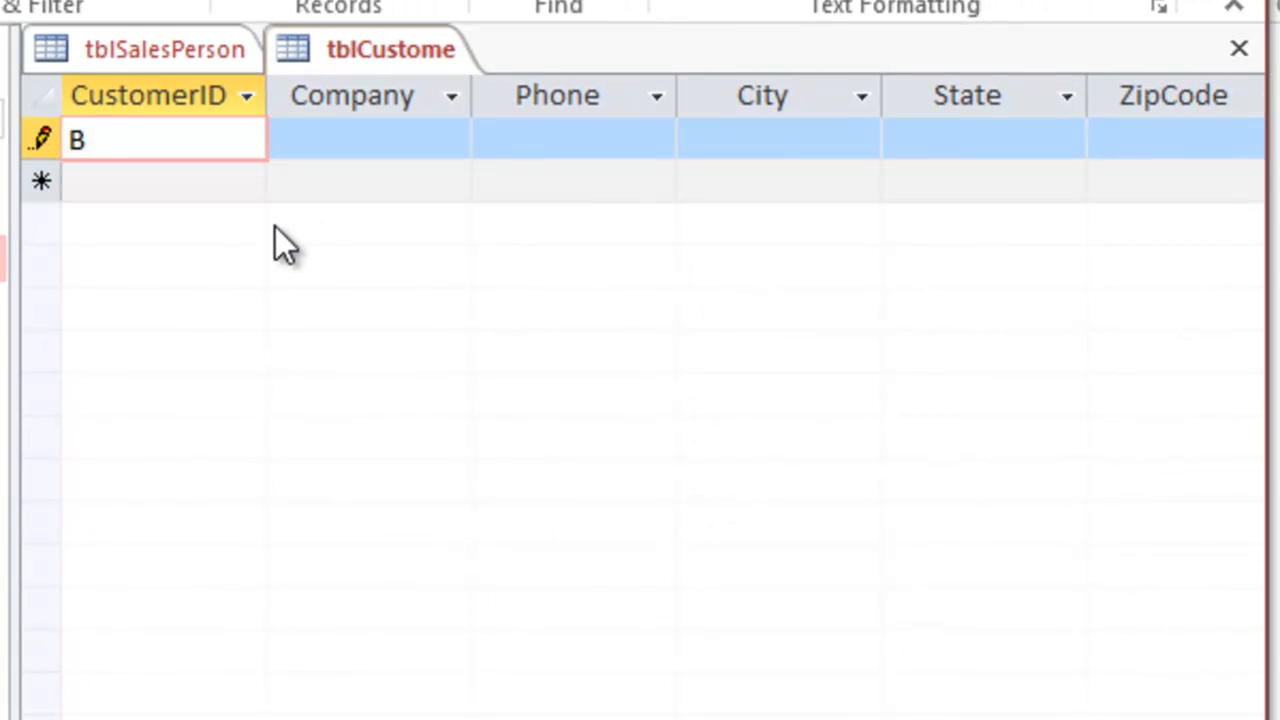
type("SG101")
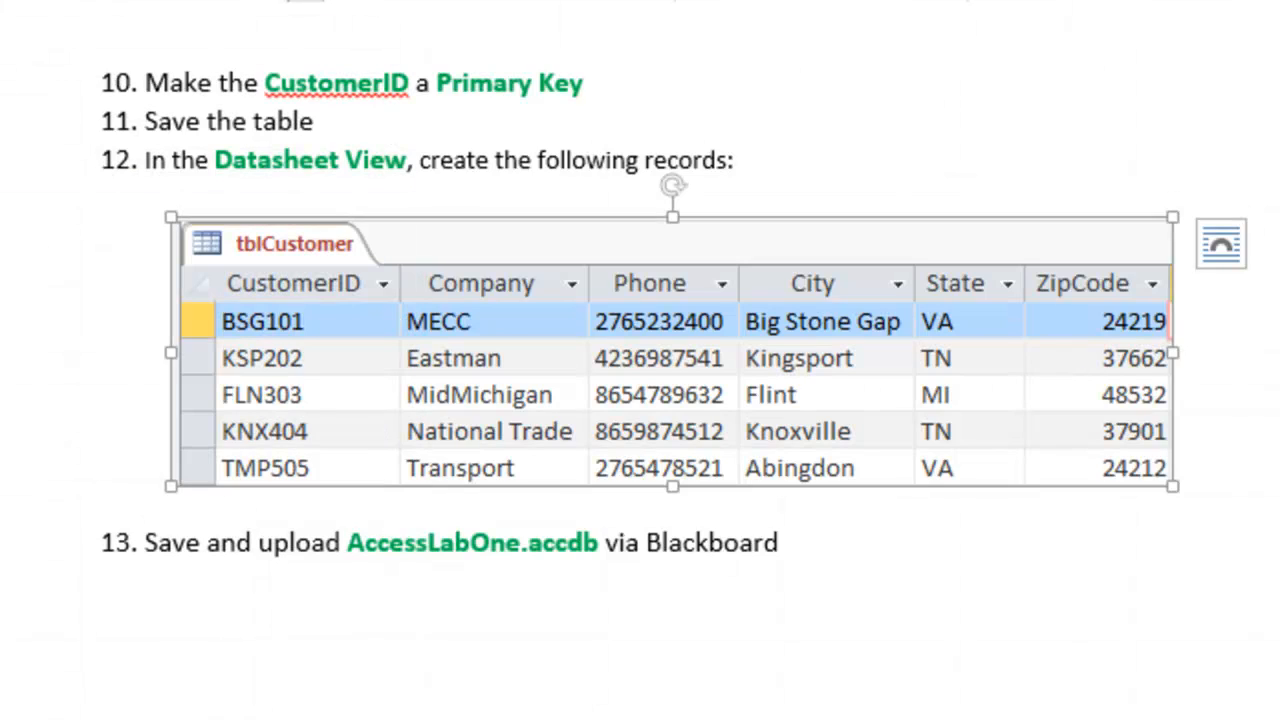
Step: Paste the five customer records into the customer table and minimize the MSAccessLabs folder window
key("ctrl+v")
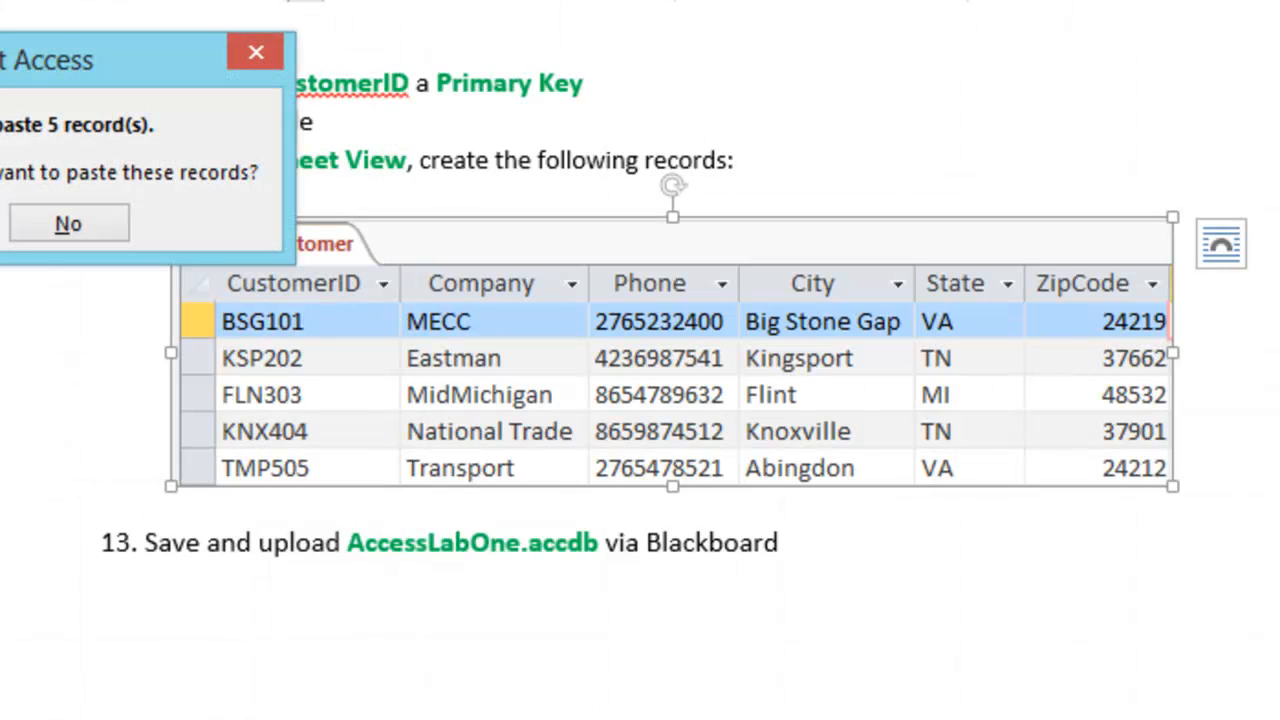
left_click(35, 253)
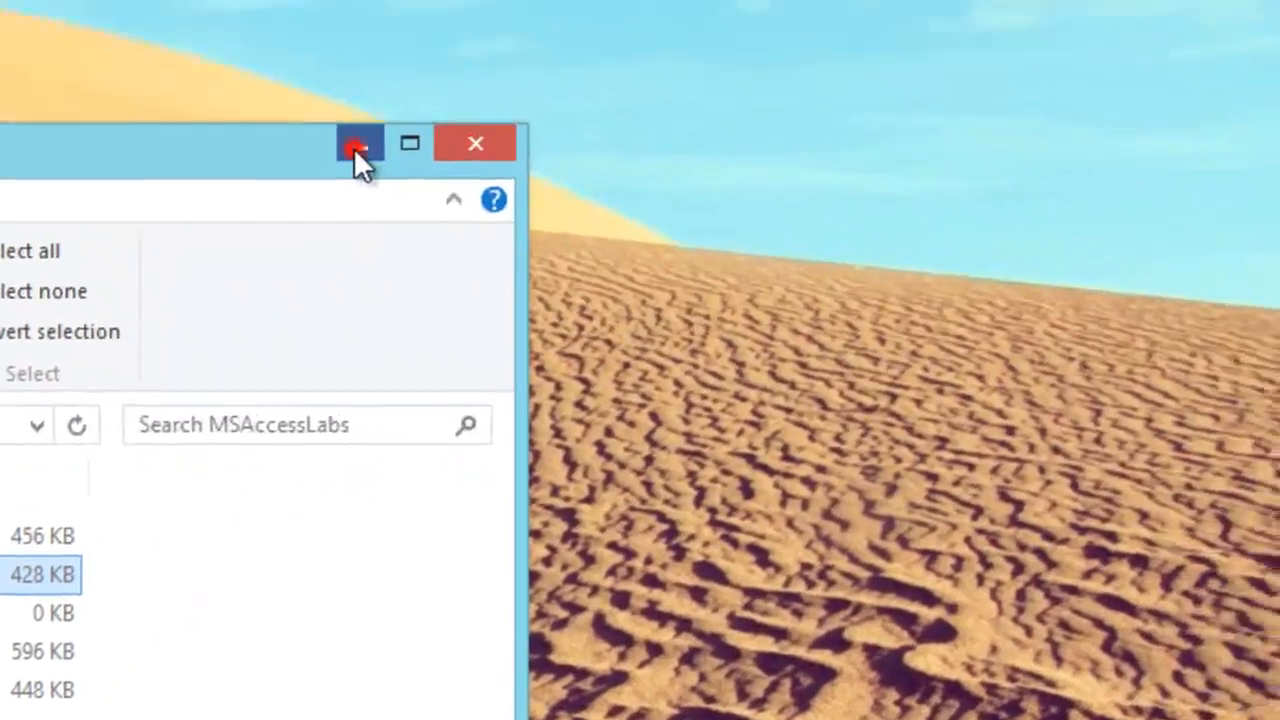
left_click(357, 148)
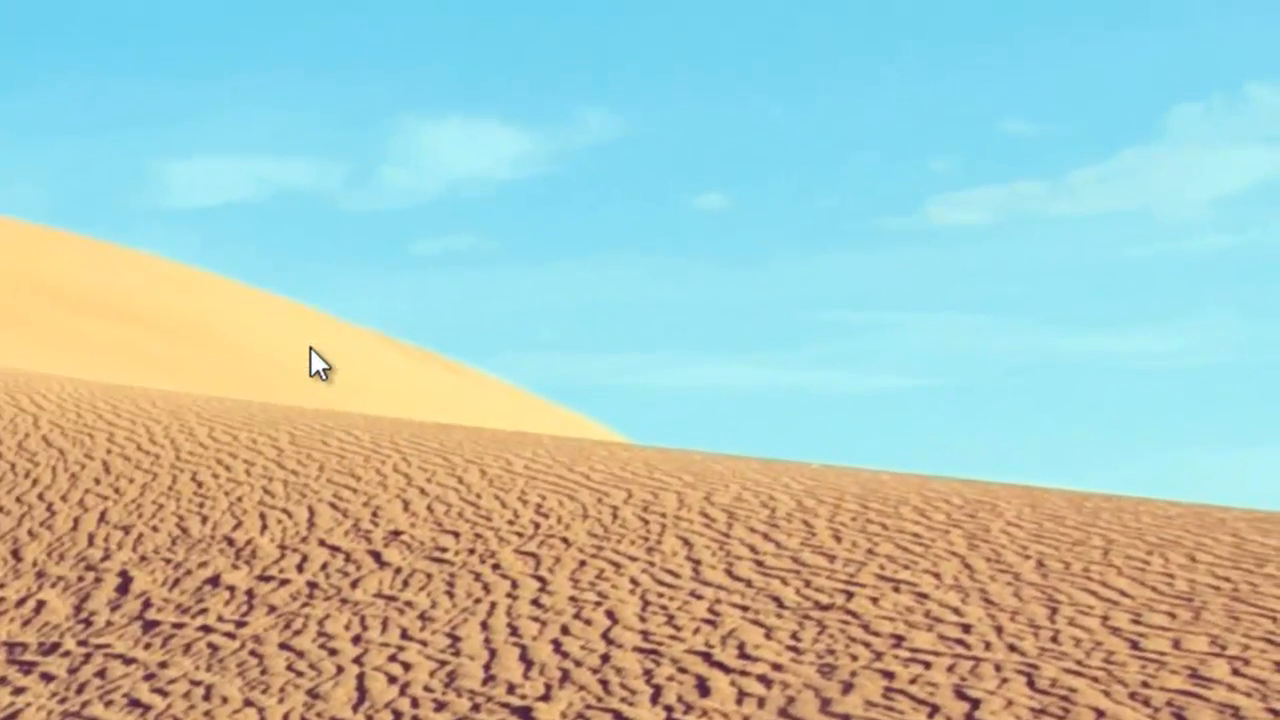